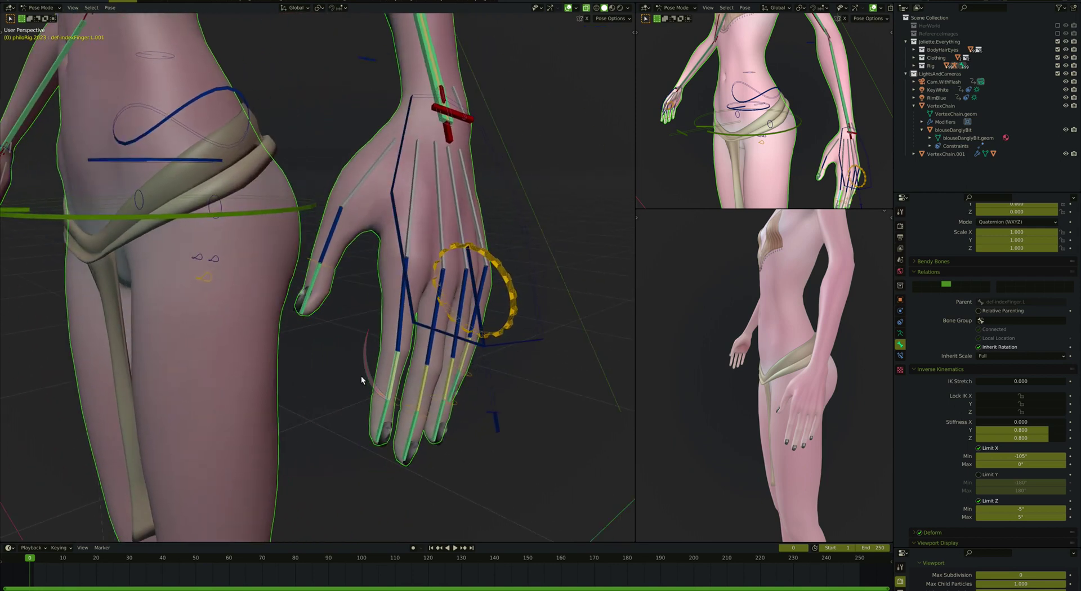
# Step: Move the left index finger control to curl the finger inward and swing it sideways, testing its inverse kinematics
pyautogui.click(943, 369)
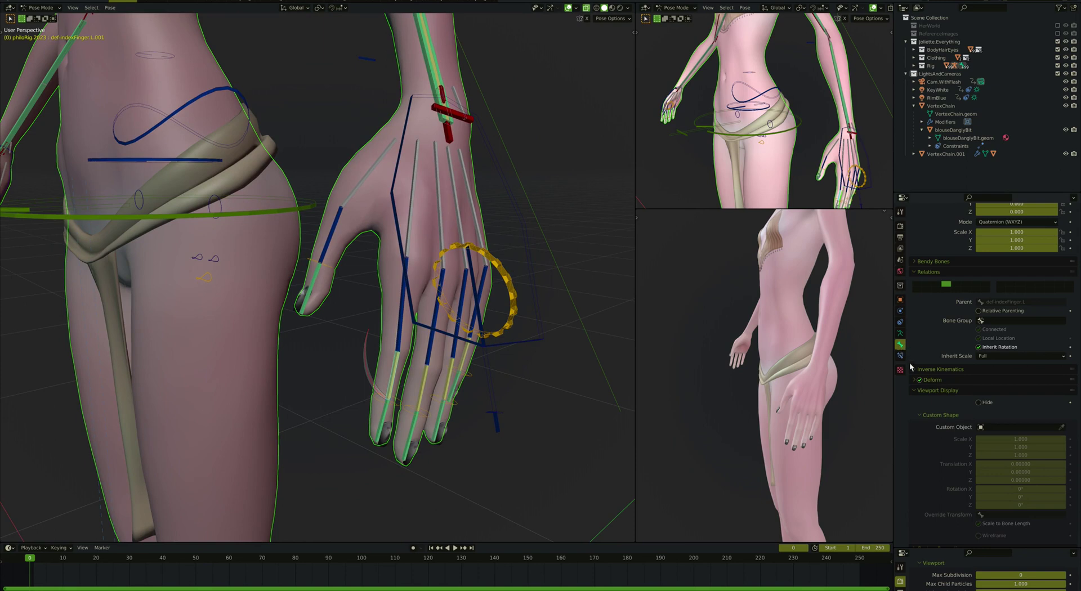
pyautogui.click(938, 369)
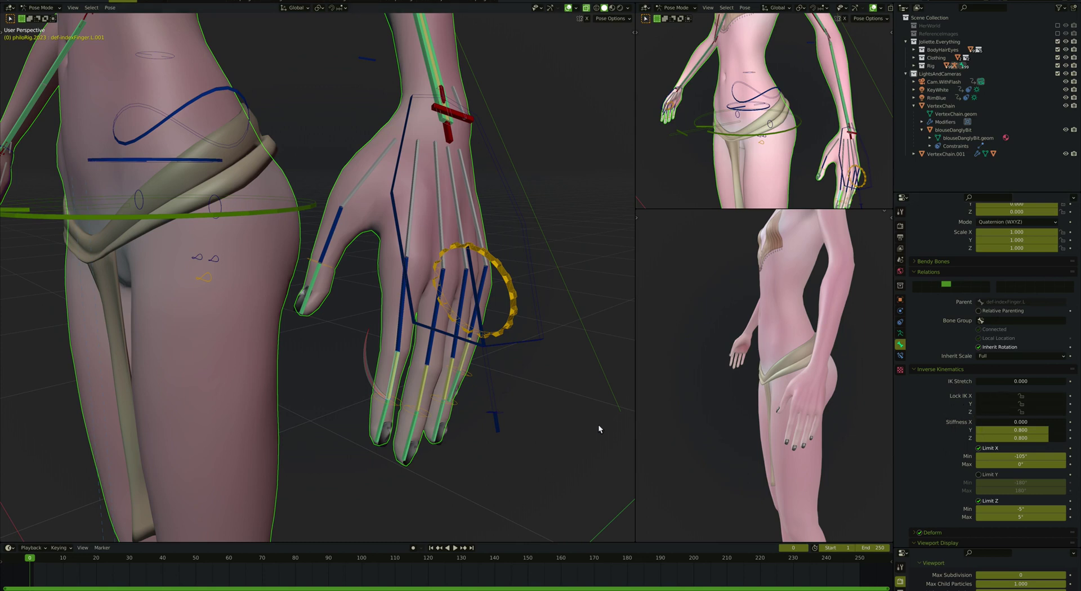
pyautogui.moveTo(597, 424); pyautogui.dragTo(417, 366, button='middle')
pyautogui.click(386, 397)
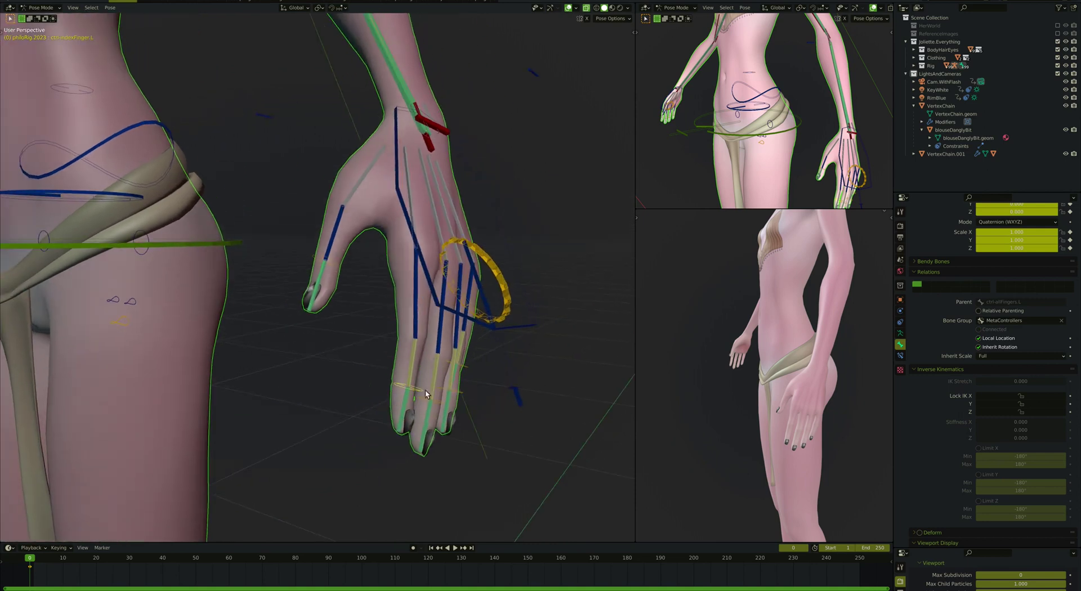
pyautogui.press('g')
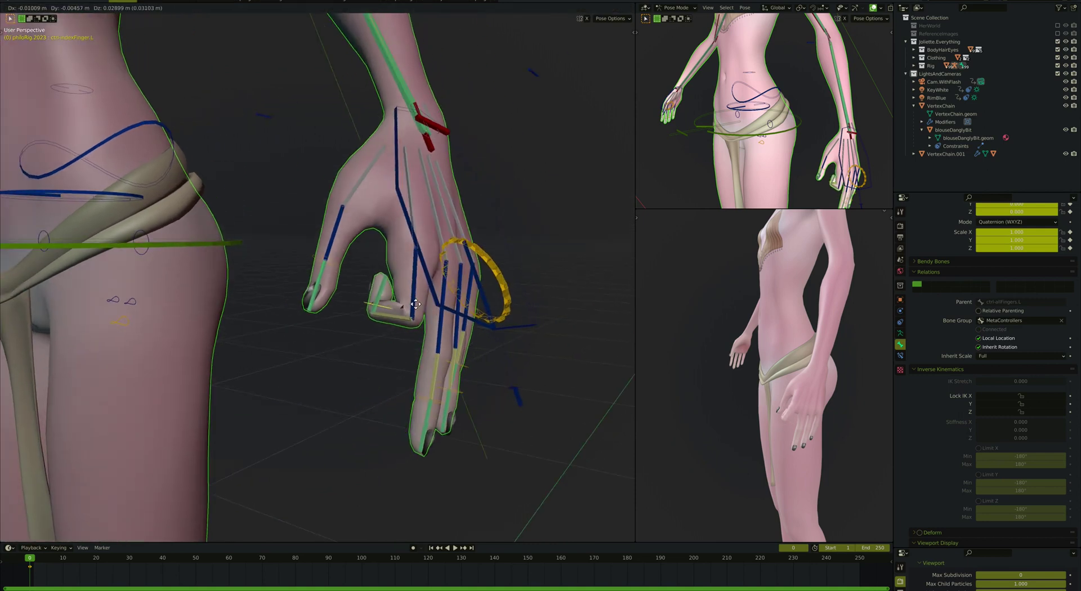
pyautogui.click(502, 328)
pyautogui.moveTo(502, 329); pyautogui.dragTo(502, 332, button='middle')
pyautogui.press('g')
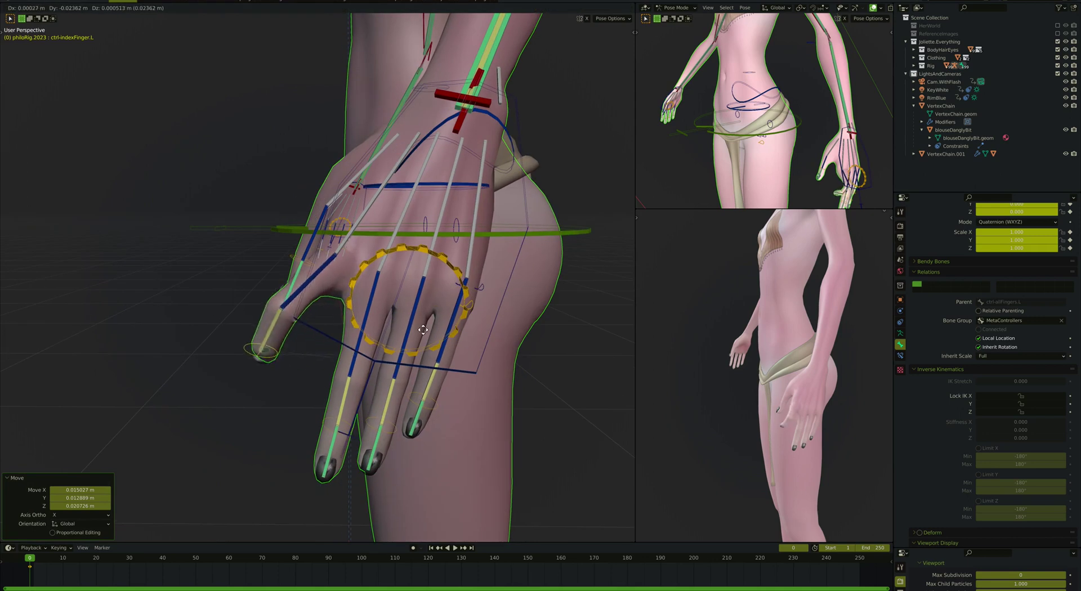
pyautogui.click(405, 343)
# Step: Move the left little finger control to bend the finger and spread it away from the ring finger
pyautogui.click(423, 395)
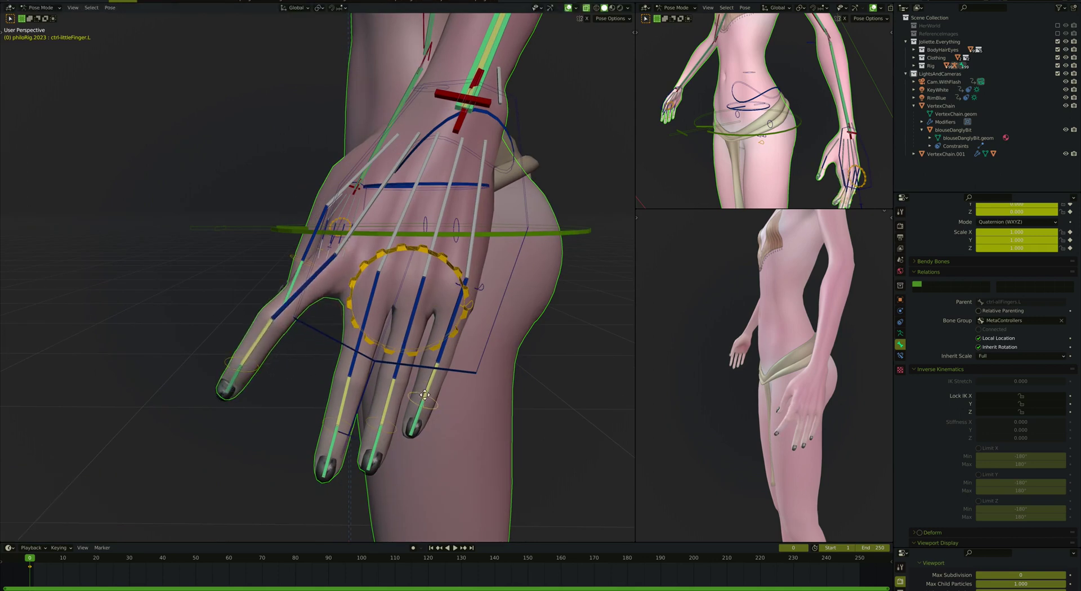
pyautogui.press('g')
pyautogui.click(485, 399)
pyautogui.moveTo(485, 399); pyautogui.dragTo(398, 376, button='middle')
pyautogui.press('g')
pyautogui.click(404, 373)
pyautogui.press('g')
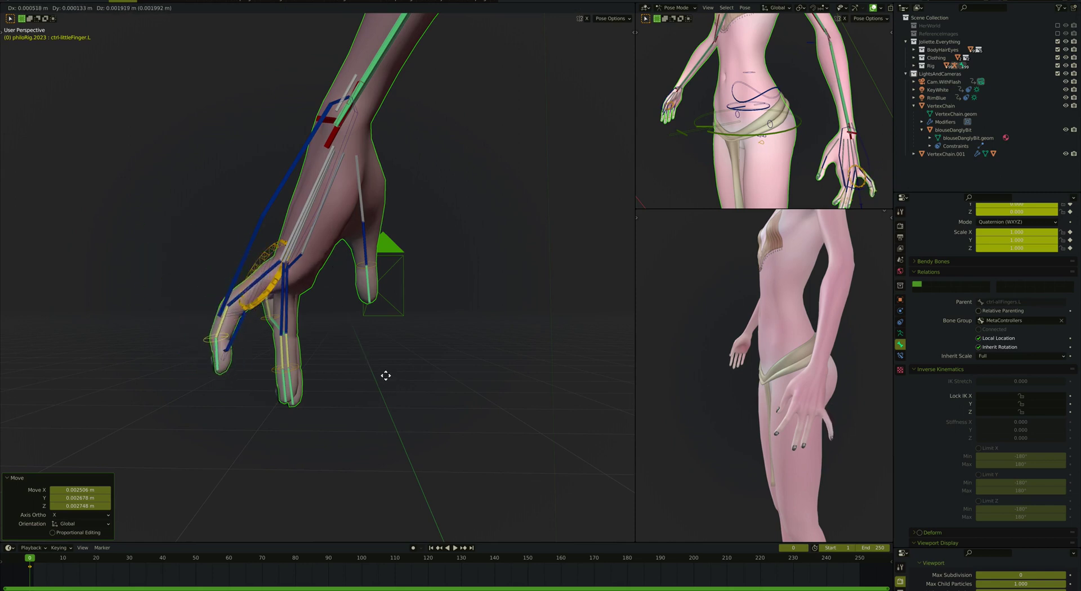
pyautogui.click(383, 374)
# Step: Move the left ring finger control to bend the ring finger
pyautogui.moveTo(384, 374); pyautogui.dragTo(381, 388, button='middle')
pyautogui.click(385, 375)
pyautogui.press('g')
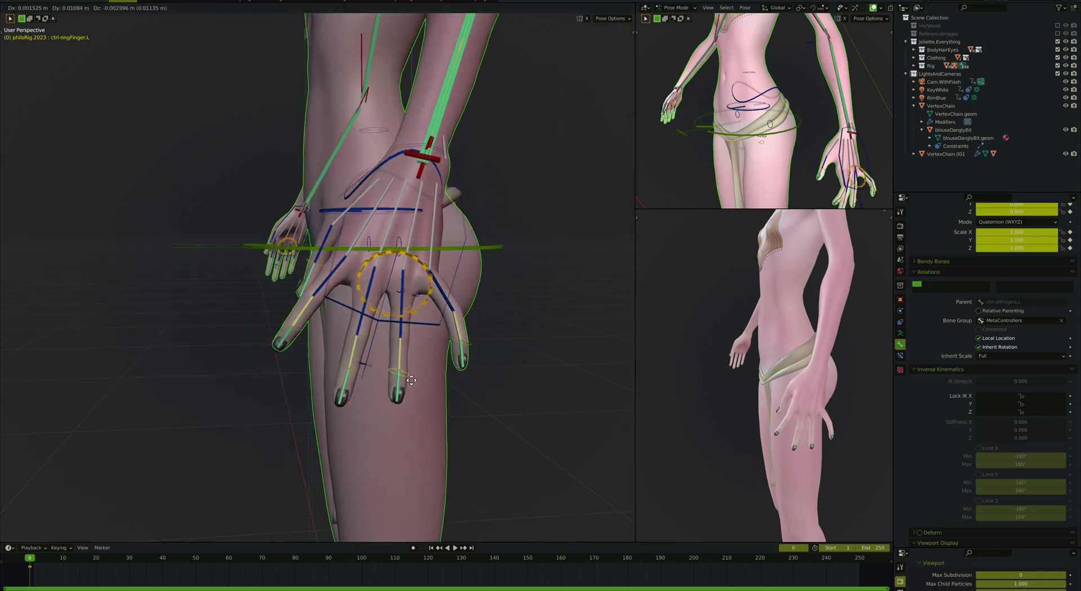
pyautogui.click(412, 375)
pyautogui.moveTo(412, 375); pyautogui.dragTo(367, 366, button='middle')
pyautogui.press('g')
pyautogui.click(383, 361)
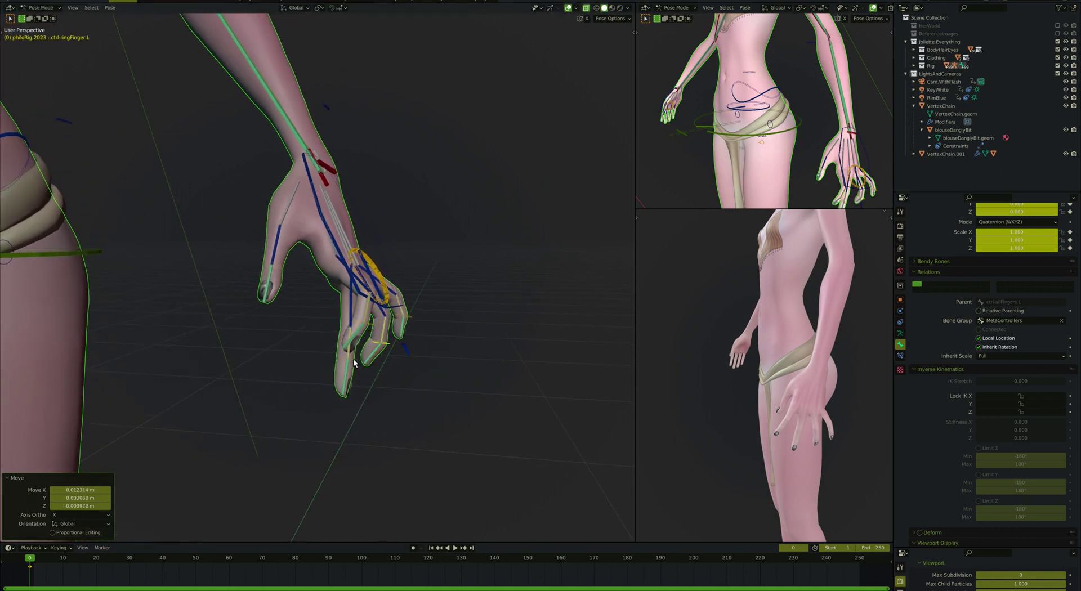
# Step: Move the left middle finger control to bend the middle finger
pyautogui.click(354, 360)
pyautogui.press('g')
pyautogui.click(355, 356)
pyautogui.moveTo(356, 356); pyautogui.dragTo(353, 314, button='middle')
pyautogui.press('g')
pyautogui.click(336, 354)
# Step: Move the left thumb control to spread the thumb away from the palm, and reposition the index finger control
pyautogui.click(369, 276)
pyautogui.moveTo(369, 276); pyautogui.dragTo(397, 241, button='middle')
pyautogui.press('g')
pyautogui.click(402, 250)
pyautogui.press('g')
pyautogui.click(398, 242)
pyautogui.click(305, 346)
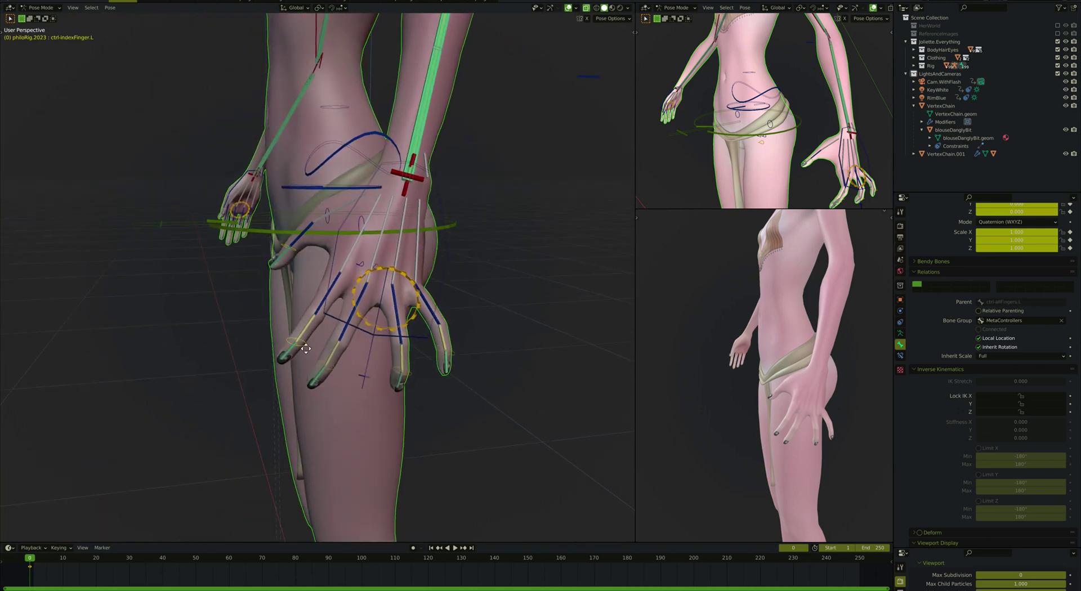
pyautogui.press('g')
pyautogui.click(294, 248)
# Step: Select the left thumb's deform bone and examine the settings of its inverse kinematics constraint
pyautogui.click(292, 251)
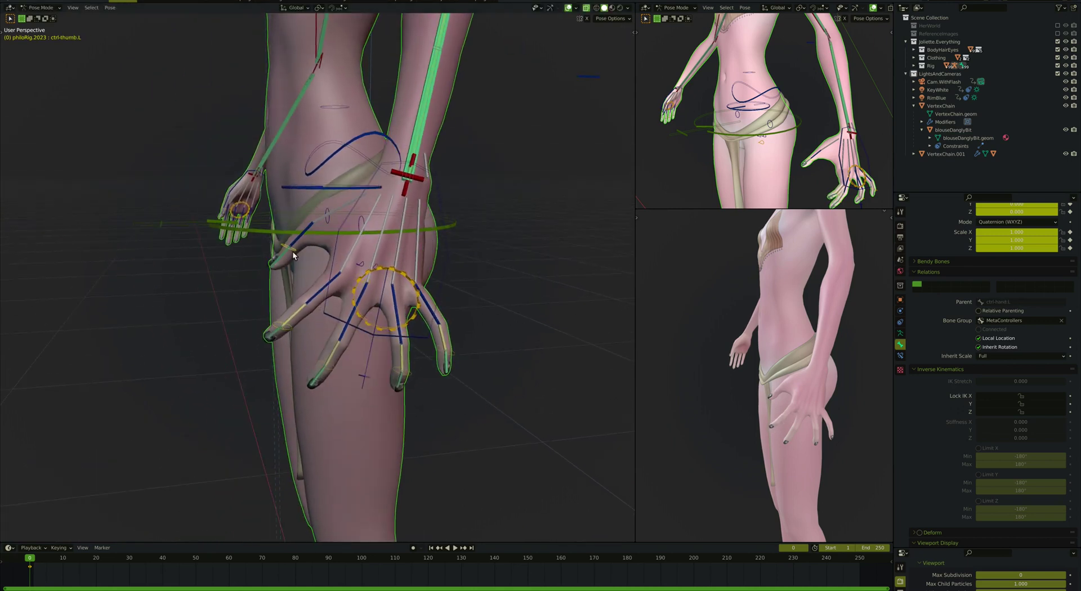
pyautogui.moveTo(292, 251); pyautogui.dragTo(302, 218, button='middle')
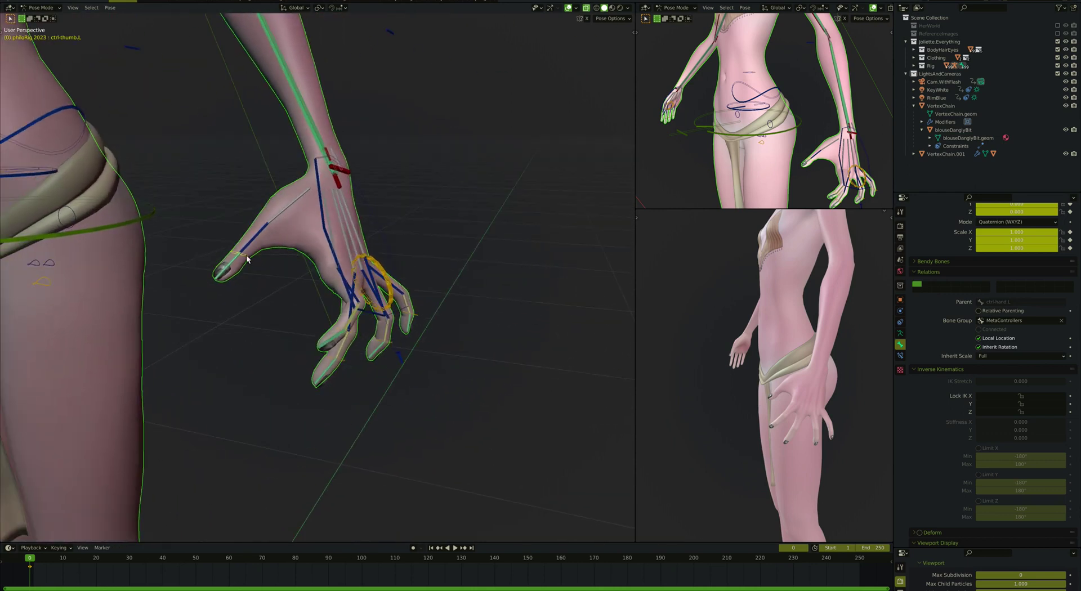
pyautogui.moveTo(252, 257); pyautogui.dragTo(296, 295, button='middle')
pyautogui.scroll(4, 296, 296)
pyautogui.click(500, 369)
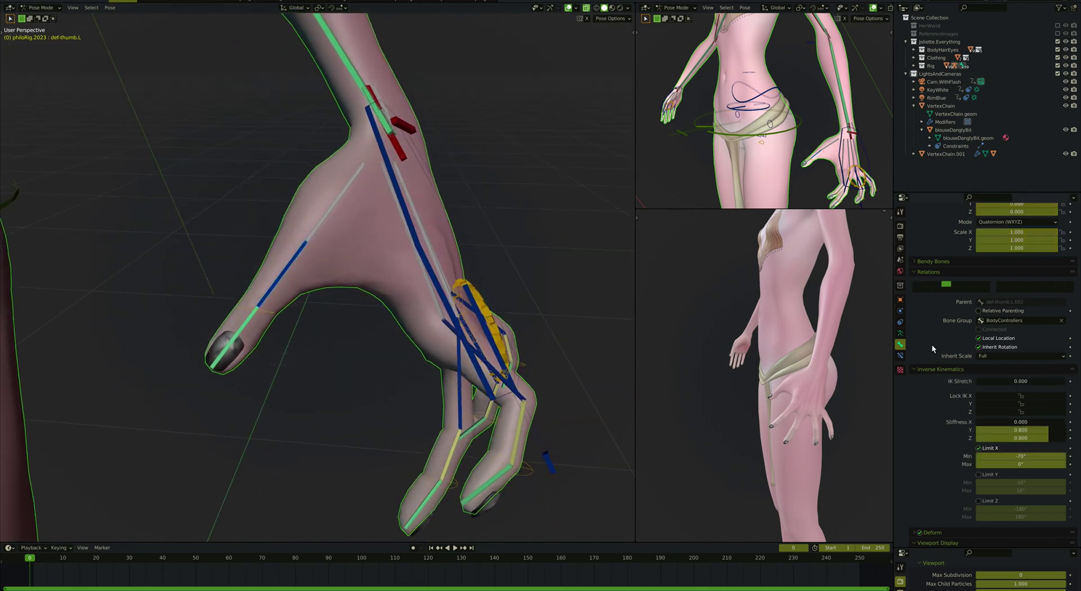
pyautogui.click(900, 355)
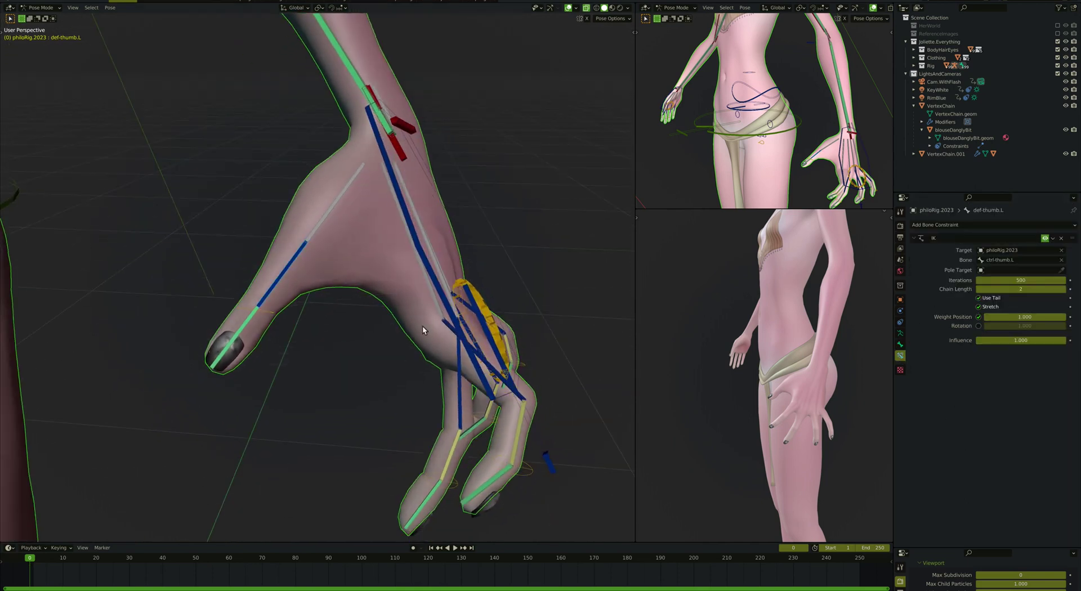
pyautogui.moveTo(276, 329); pyautogui.dragTo(389, 321, button='middle')
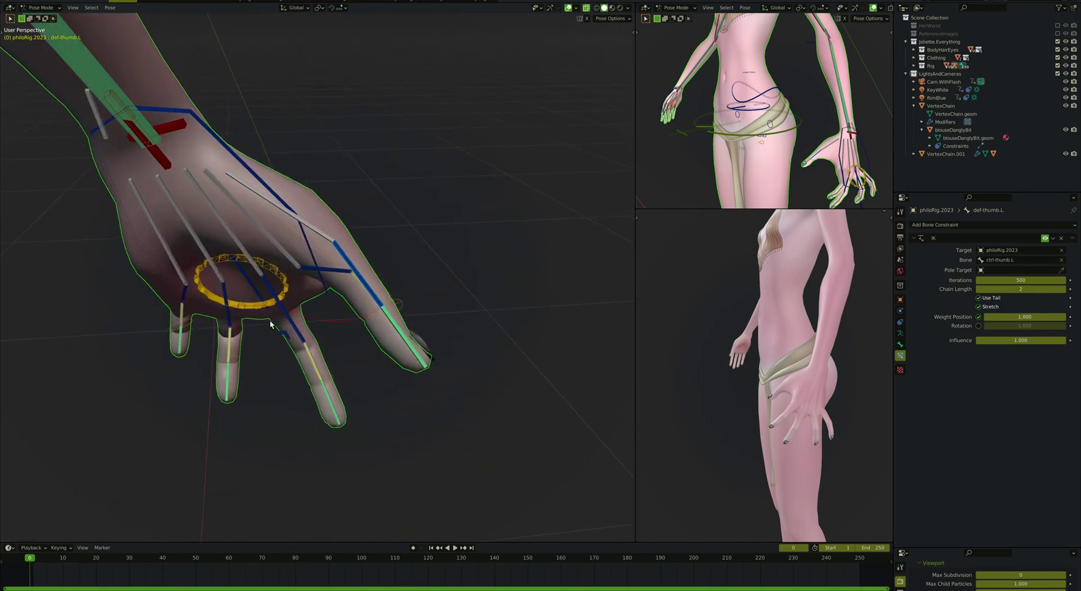
# Step: Move the left thumb control inward across the palm to test how the thumb bends
pyautogui.click(404, 313)
pyautogui.press('g')
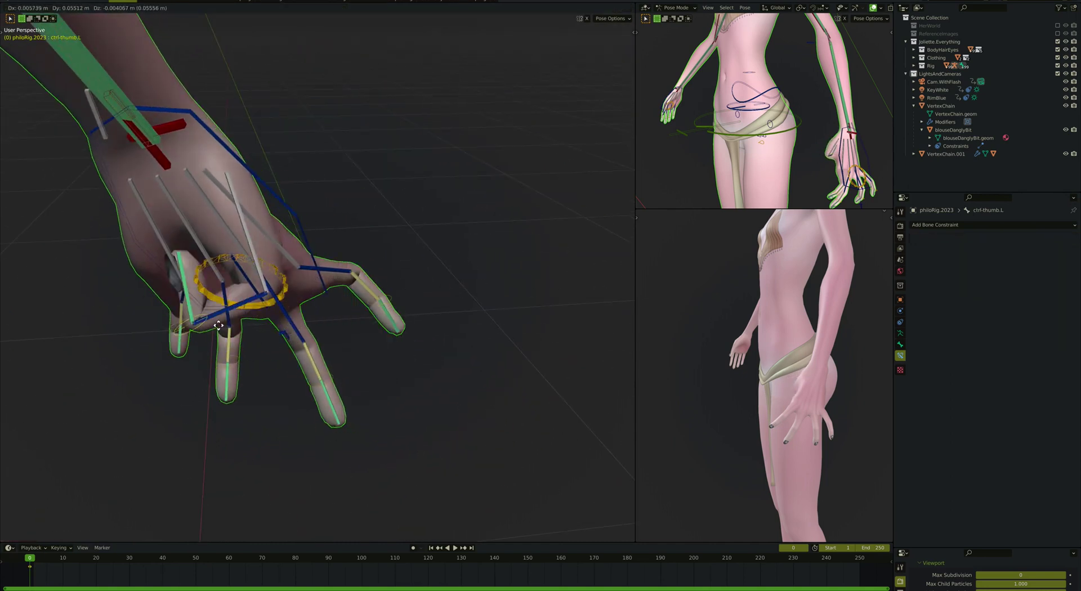
pyautogui.click(320, 305)
pyautogui.moveTo(299, 292); pyautogui.dragTo(255, 325, button='middle')
pyautogui.scroll(5, 299, 291)
pyautogui.scroll(-2, 293, 286)
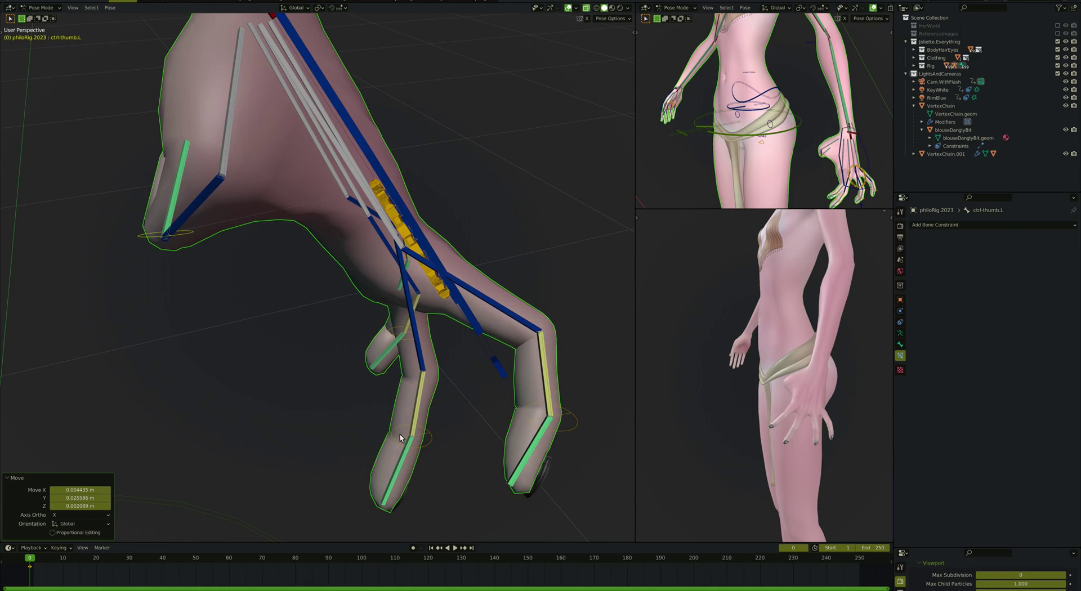
# Step: In Edit Mode, subdivide the base deform bones of the left thumb and all four fingers with one cut
pyautogui.moveTo(400, 437); pyautogui.dragTo(320, 326, button='middle')
pyautogui.press('Tab')
pyautogui.click(326, 334)
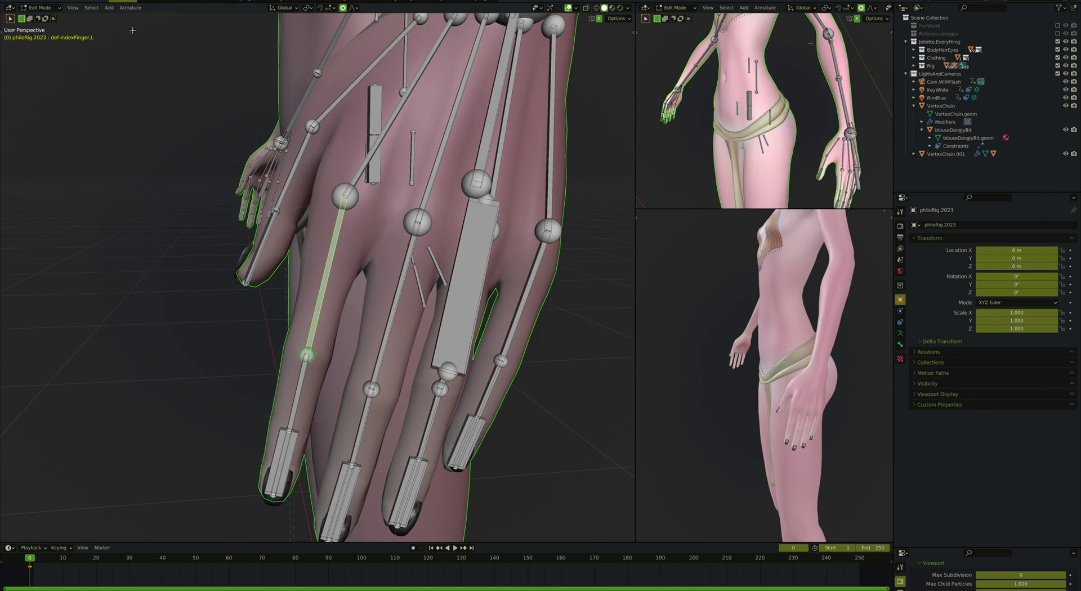
pyautogui.keyDown('shift'); pyautogui.click(393, 325); pyautogui.keyUp('shift')
pyautogui.moveTo(393, 325); pyautogui.dragTo(415, 328, button='middle')
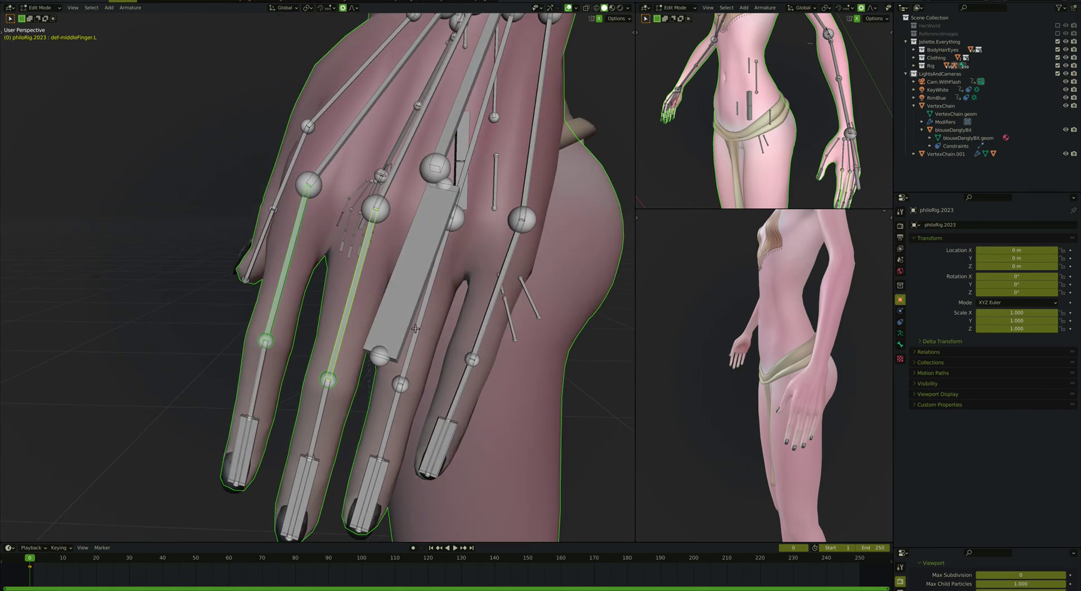
pyautogui.moveTo(484, 324); pyautogui.dragTo(336, 192, button='middle')
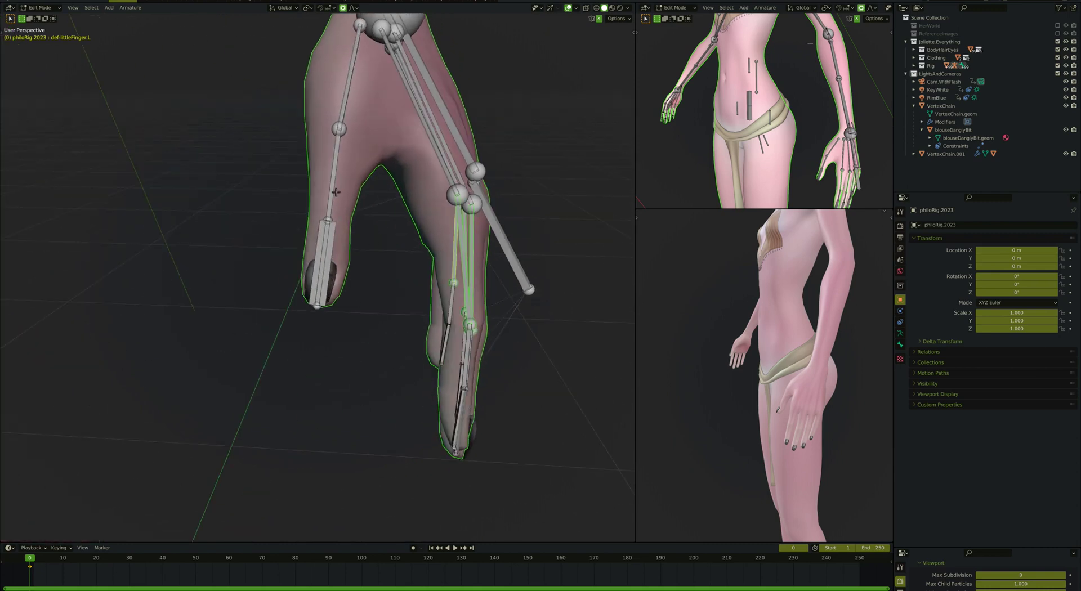
pyautogui.click(131, 9)
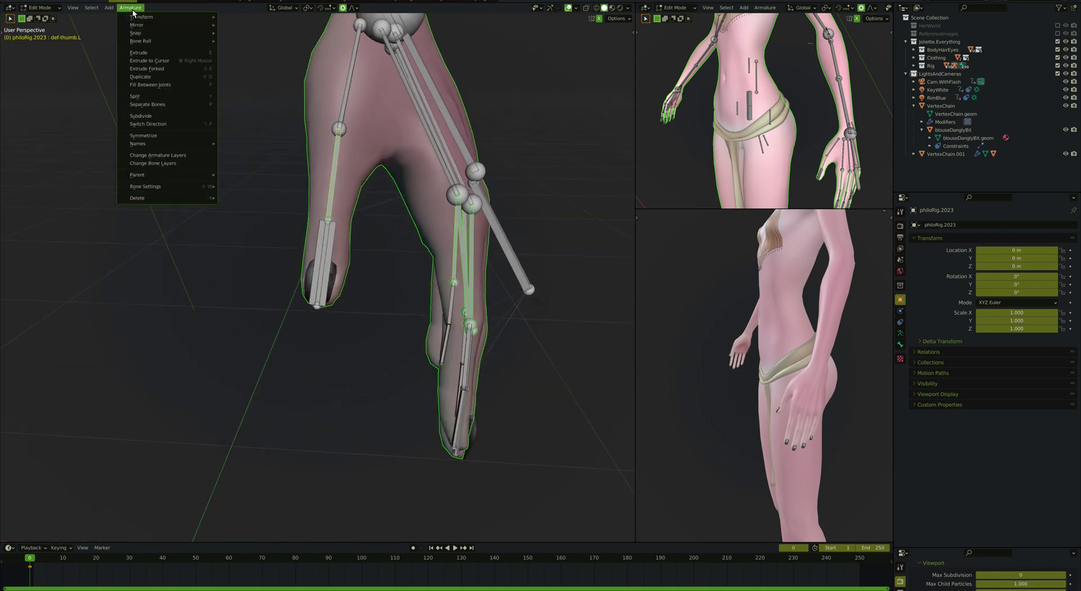
pyautogui.click(142, 115)
pyautogui.moveTo(450, 310); pyautogui.dragTo(362, 328, button='middle')
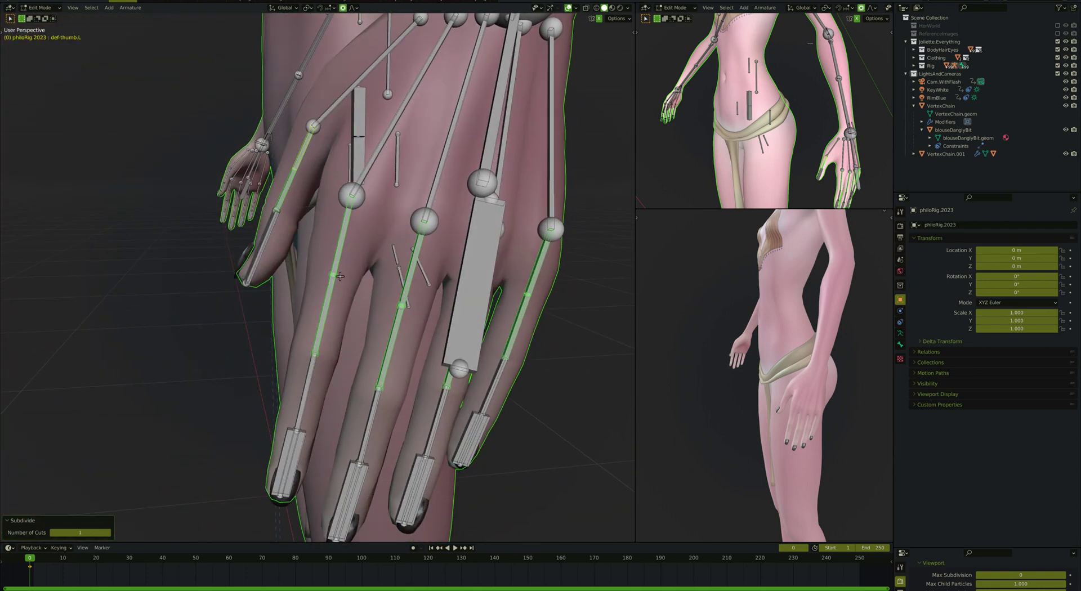
# Step: Select the new middle joints of the four left finger base bones and move them toward the fingertips
pyautogui.click(340, 276)
pyautogui.moveTo(340, 275); pyautogui.dragTo(346, 286, button='middle')
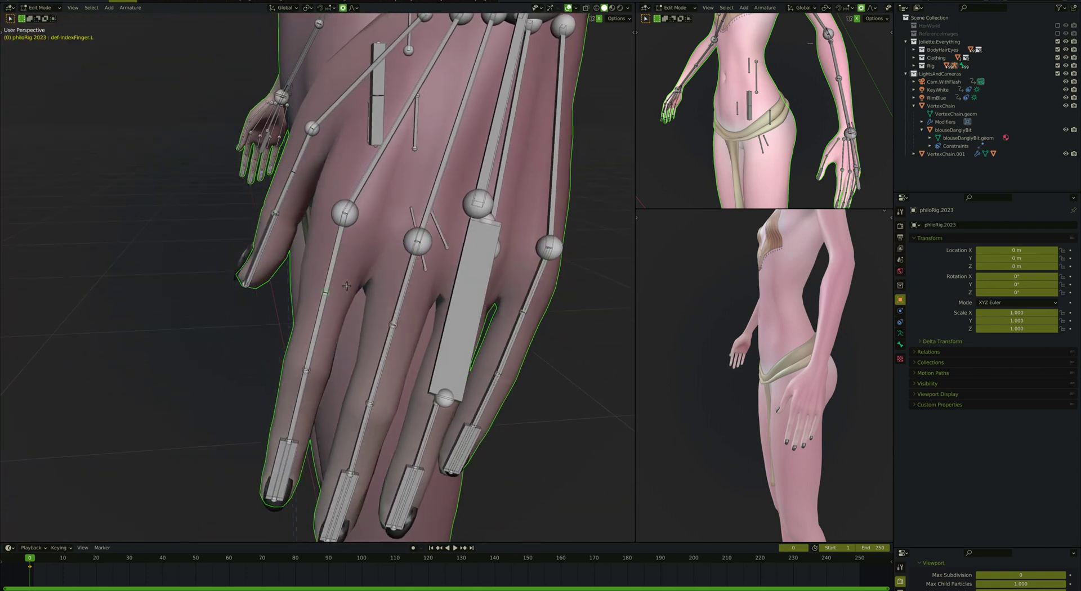
pyautogui.moveTo(390, 326); pyautogui.dragTo(402, 325, button='middle')
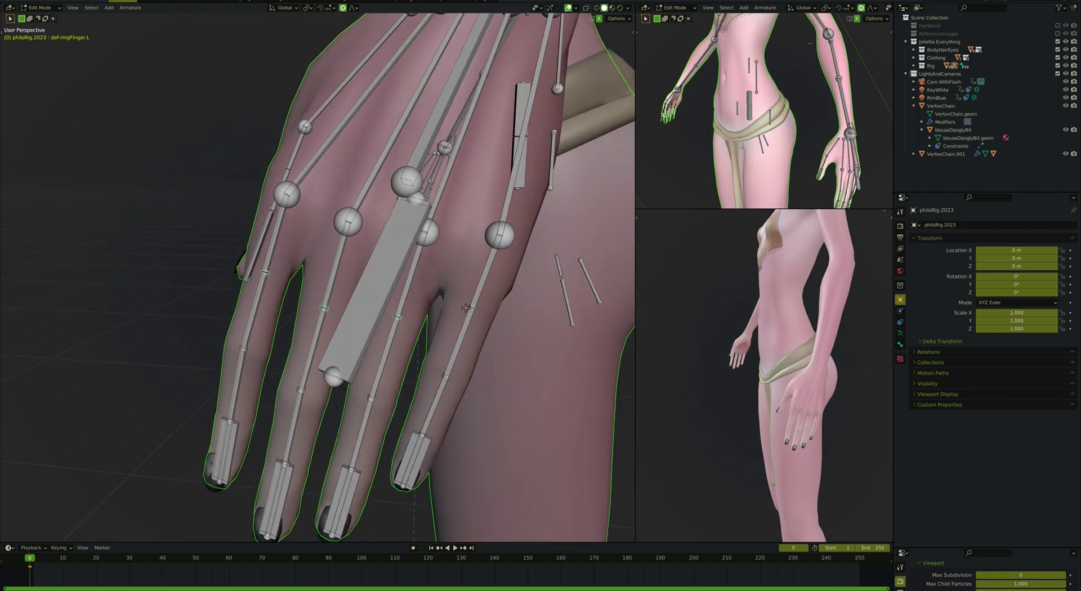
pyautogui.moveTo(470, 308); pyautogui.dragTo(445, 348, button='middle')
pyautogui.press('g')
pyautogui.click(459, 346)
# Step: Select the new short bones above the left finger joints, starting from the index finger, and adjust their position
pyautogui.moveTo(363, 334); pyautogui.dragTo(408, 323, button='middle')
pyautogui.click(408, 323)
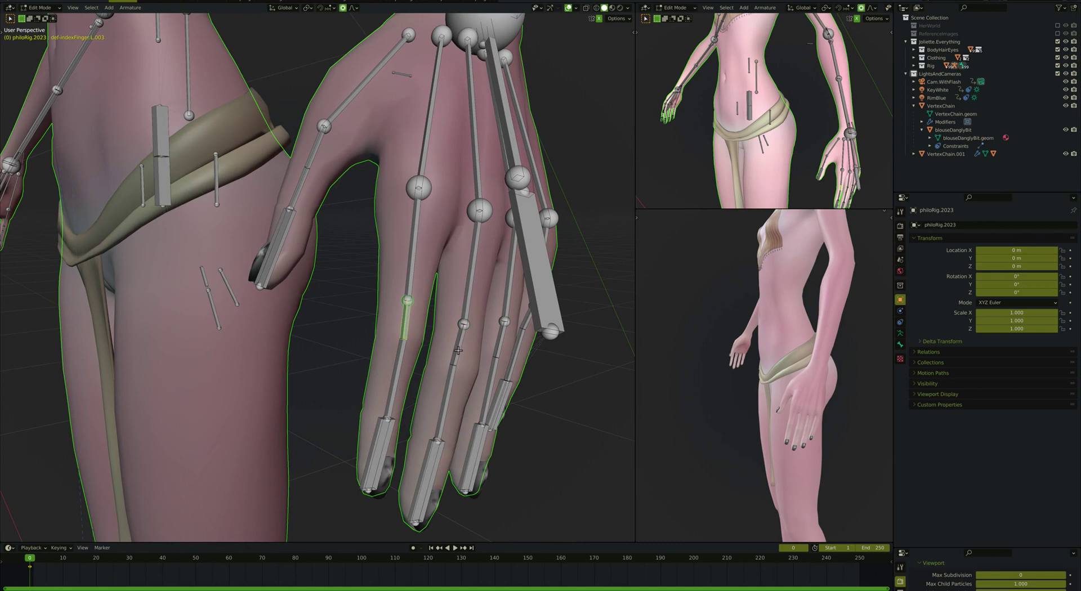
pyautogui.keyDown('shift'); pyautogui.click(527, 323); pyautogui.keyUp('shift')
pyautogui.moveTo(528, 323); pyautogui.dragTo(526, 340, button='middle')
pyautogui.press('g')
pyautogui.click(527, 340)
# Step: Nudge the new short bones of the left middle and ring fingers into line with their fingers
pyautogui.click(359, 379)
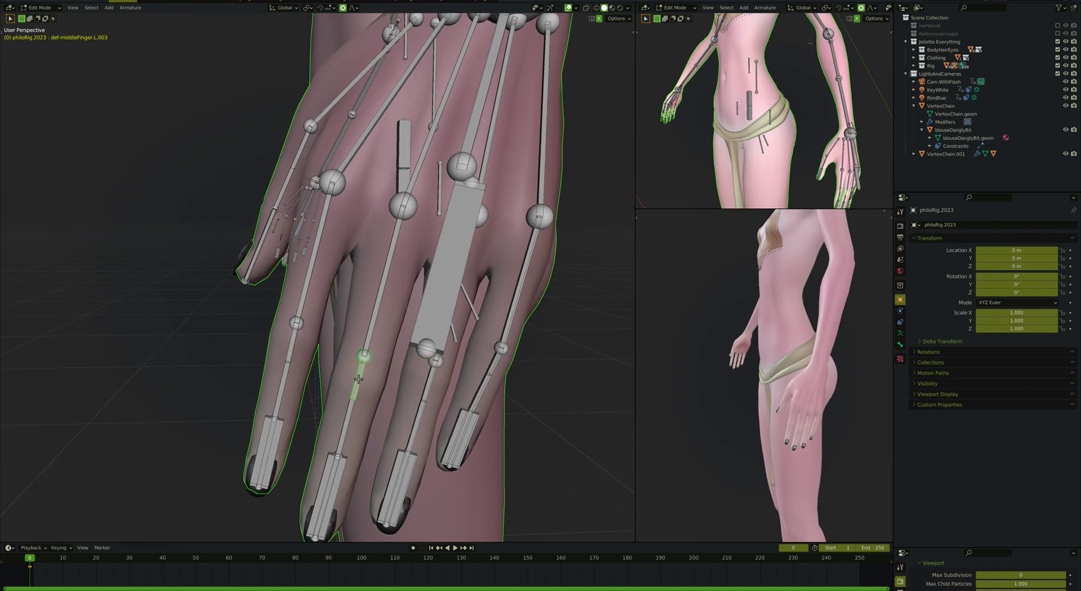
pyautogui.press('g')
pyautogui.click(377, 385)
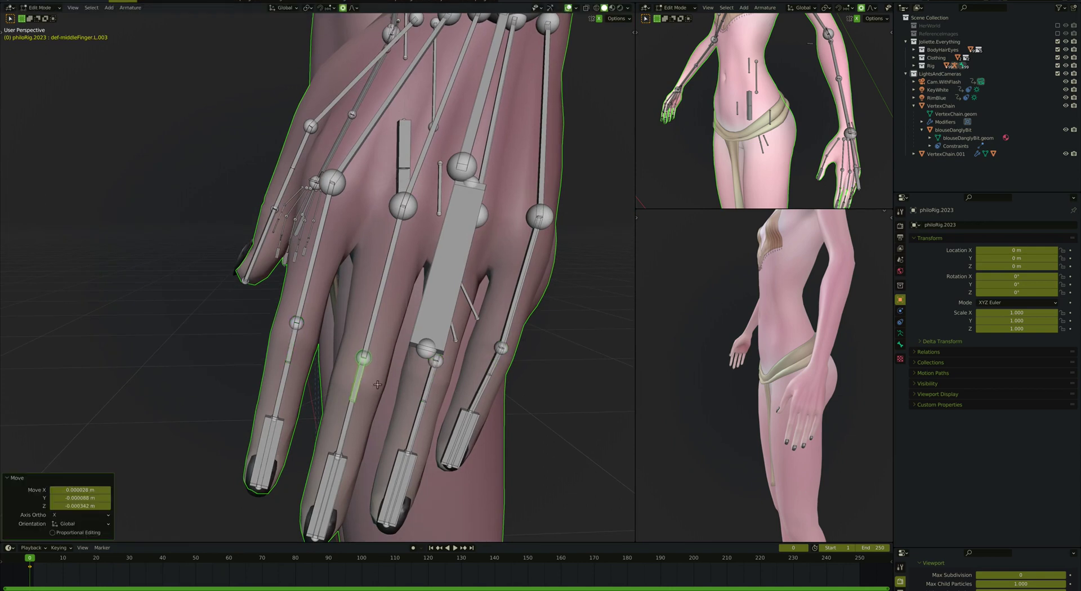
pyautogui.click(433, 384)
pyautogui.moveTo(433, 383); pyautogui.dragTo(433, 385, button='middle')
pyautogui.press('g')
pyautogui.click(435, 385)
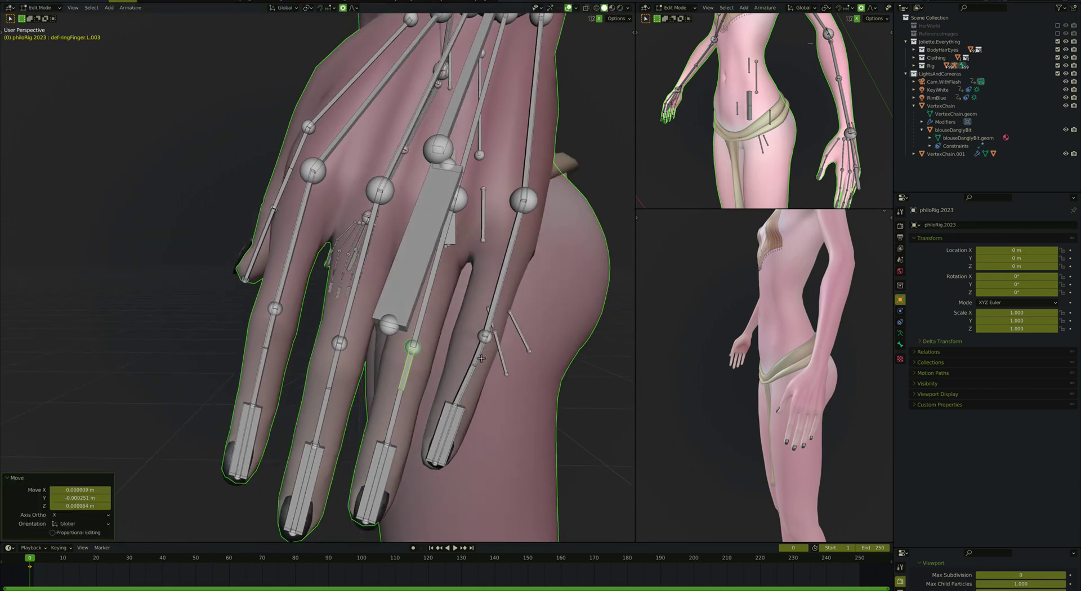
# Step: Move the left little finger's new short bone slightly and rotate it about 11° to follow the finger
pyautogui.click(481, 358)
pyautogui.moveTo(481, 358); pyautogui.dragTo(465, 357, button='middle')
pyautogui.press('g')
pyautogui.click(478, 355)
pyautogui.press('r')
pyautogui.click(431, 398)
pyautogui.press('g')
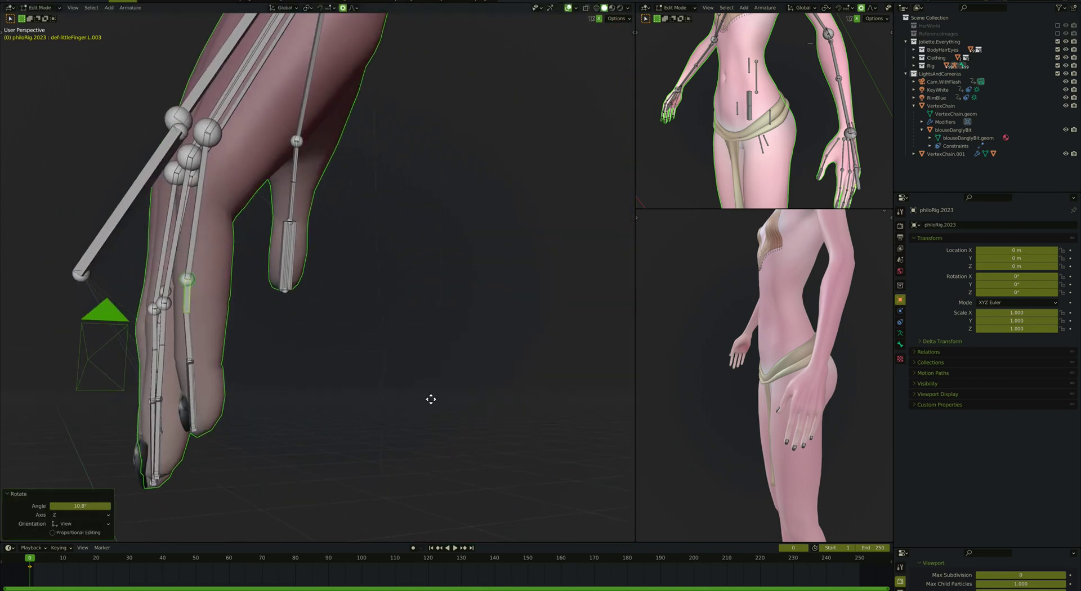
pyautogui.click(431, 397)
pyautogui.moveTo(432, 396); pyautogui.dragTo(429, 395, button='middle')
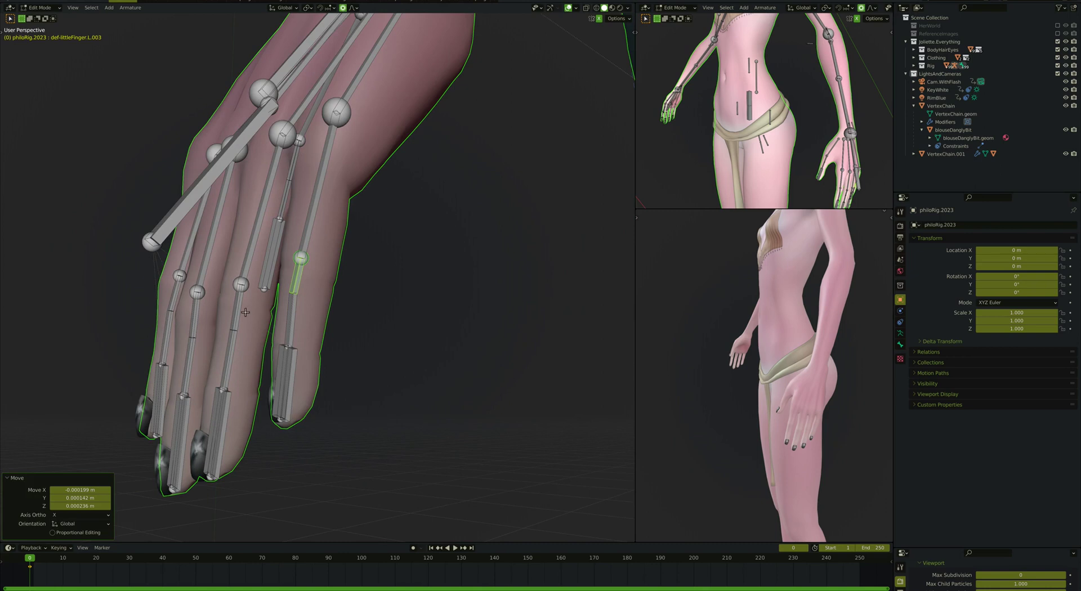
# Step: Reposition the left ring finger's new short bone and rotate it about 2.3° in the side view
pyautogui.moveTo(245, 311); pyautogui.dragTo(200, 306, button='middle')
pyautogui.click(195, 300)
pyautogui.press('g')
pyautogui.click(201, 306)
pyautogui.press('r')
pyautogui.click(200, 305)
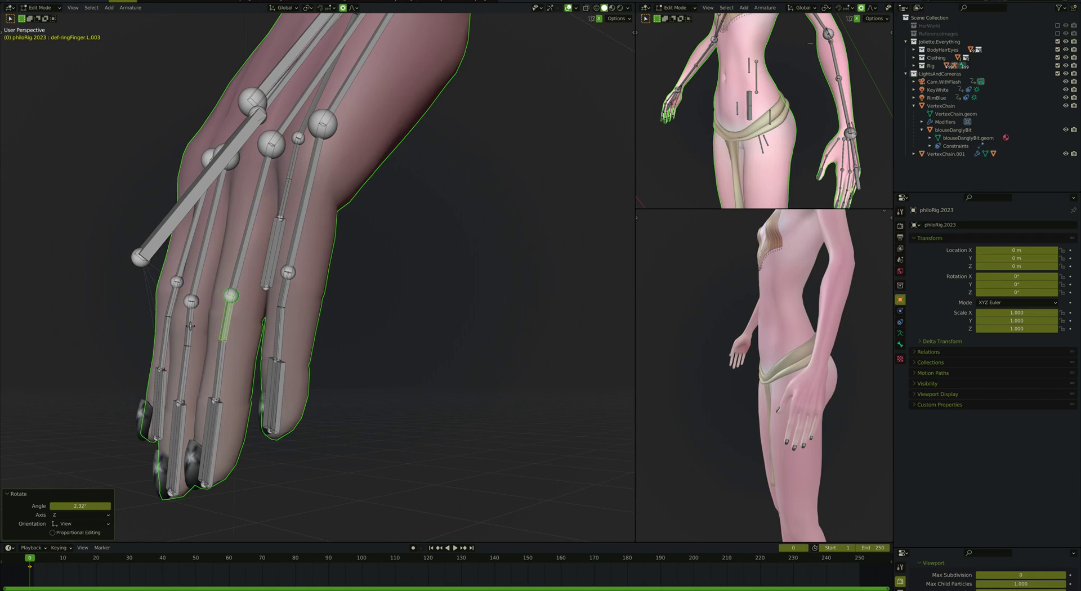
# Step: Select the new short bones of all four left fingers and scale them down together to about 0.75
pyautogui.click(190, 325)
pyautogui.moveTo(190, 326); pyautogui.dragTo(215, 318, button='middle')
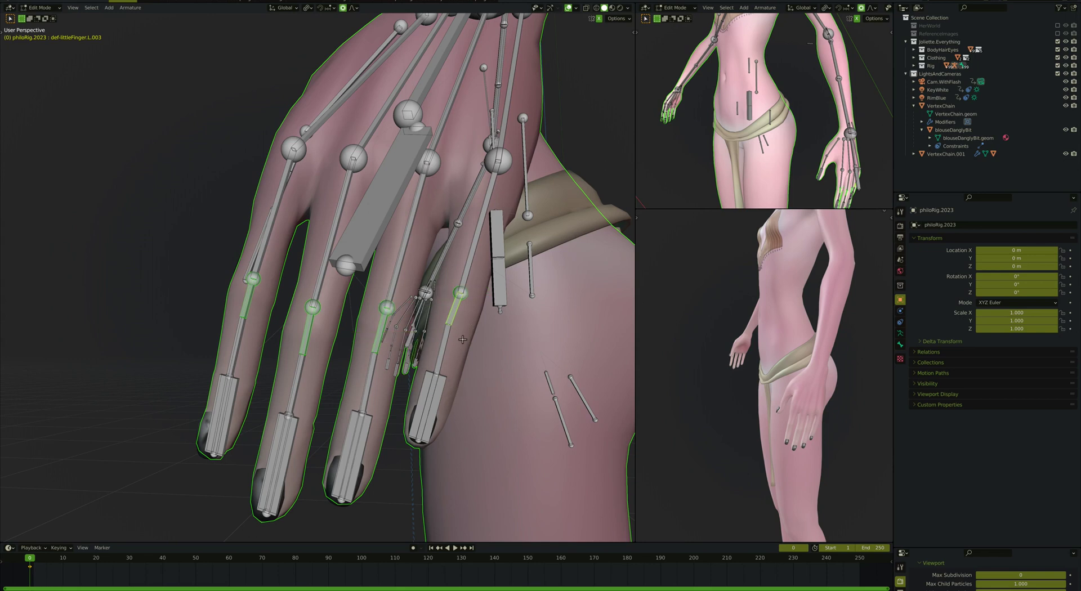
pyautogui.press('s')
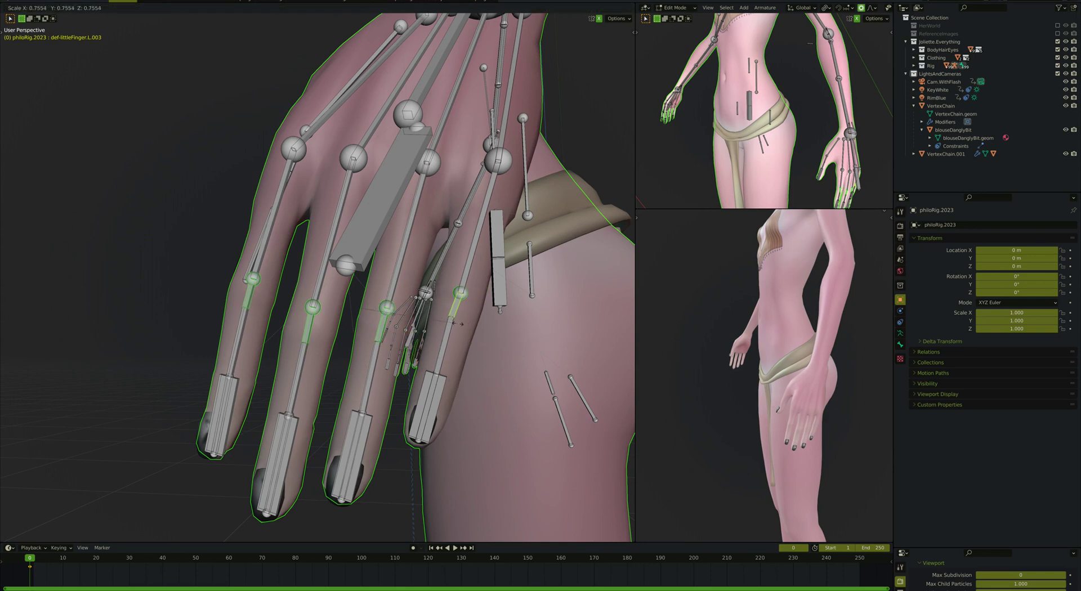
pyautogui.click(458, 323)
# Step: Rotate the left little finger's new short bone slightly and return the rig to Pose Mode
pyautogui.click(456, 311)
pyautogui.press('r')
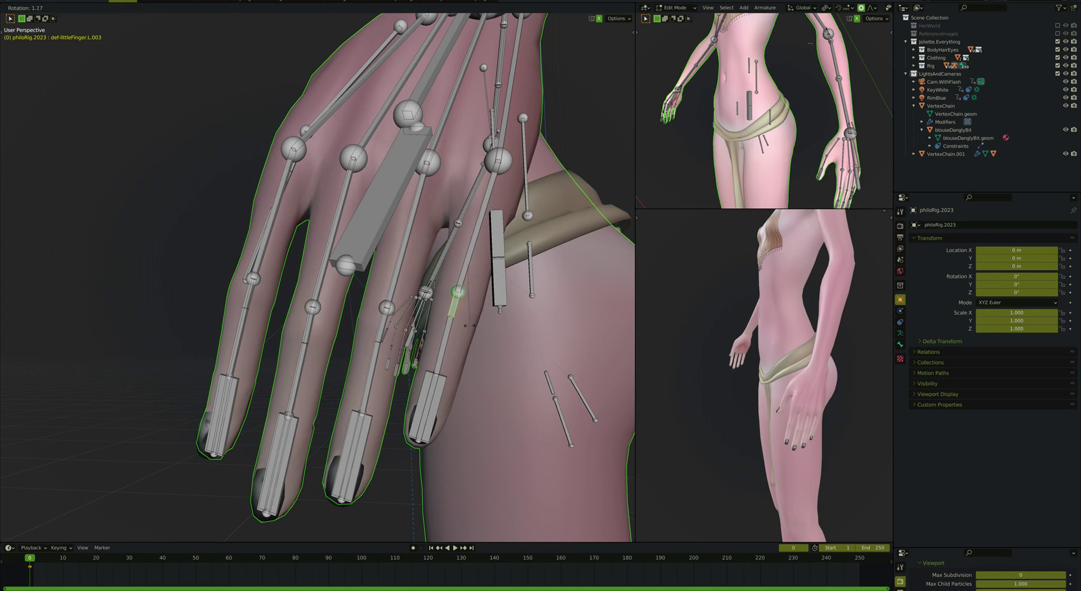
pyautogui.click(465, 324)
pyautogui.moveTo(465, 325); pyautogui.dragTo(471, 325, button='middle')
pyautogui.hotkey('ctrl', 'Tab')
pyautogui.click(344, 335)
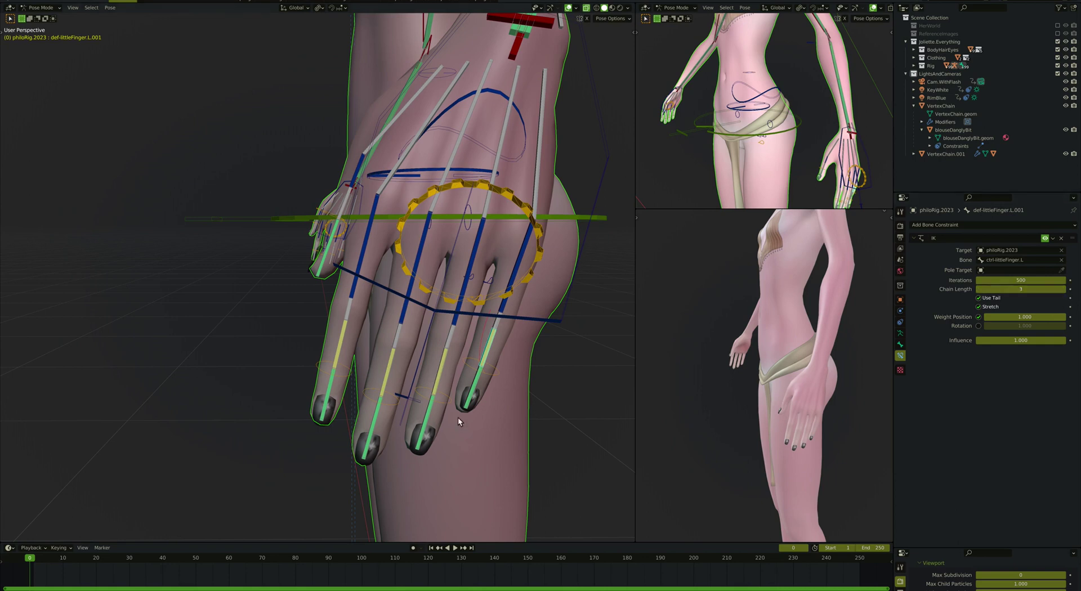
# Step: Try curling the left ring finger by moving its IK control
pyautogui.click(444, 396)
pyautogui.moveTo(333, 367); pyautogui.dragTo(333, 367, button='middle')
pyautogui.press('r')
pyautogui.press('r')
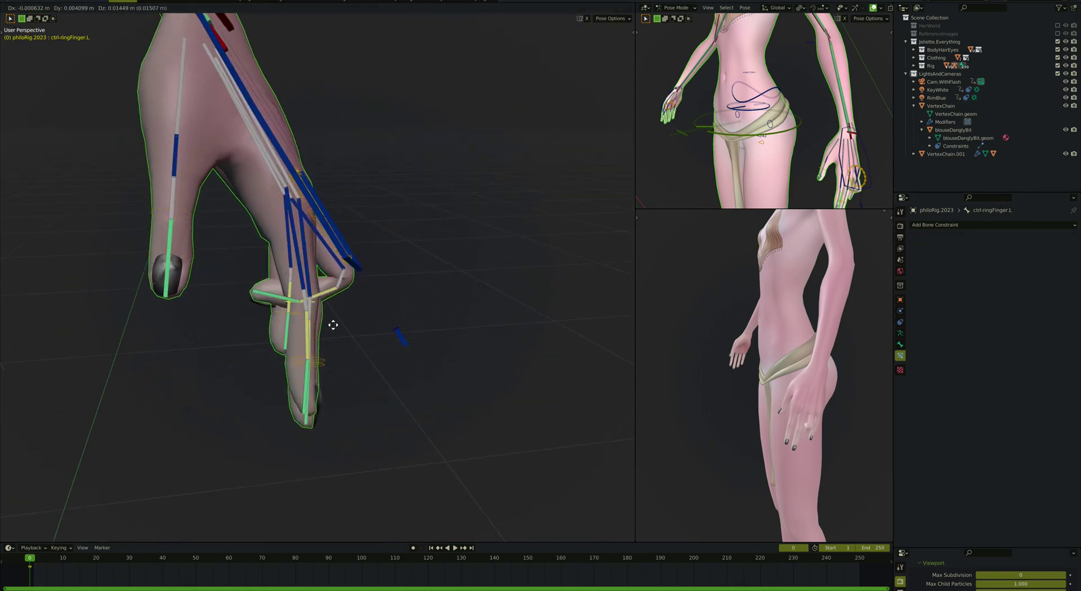
pyautogui.rightClick(337, 322)
pyautogui.moveTo(337, 322); pyautogui.dragTo(336, 312, button='middle')
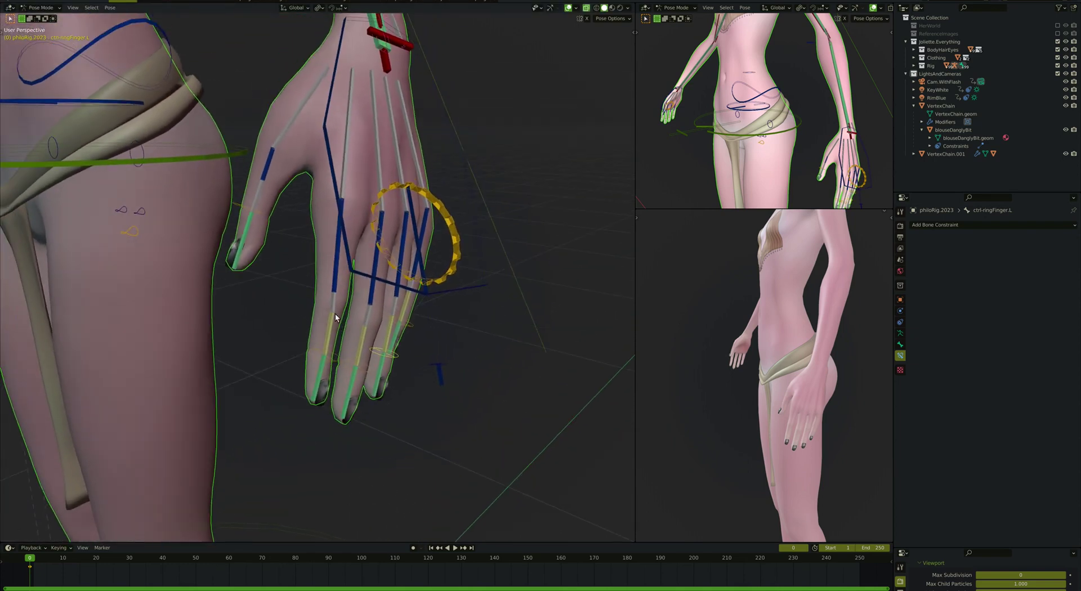
pyautogui.click(333, 301)
pyautogui.moveTo(366, 330); pyautogui.dragTo(396, 337, button='middle')
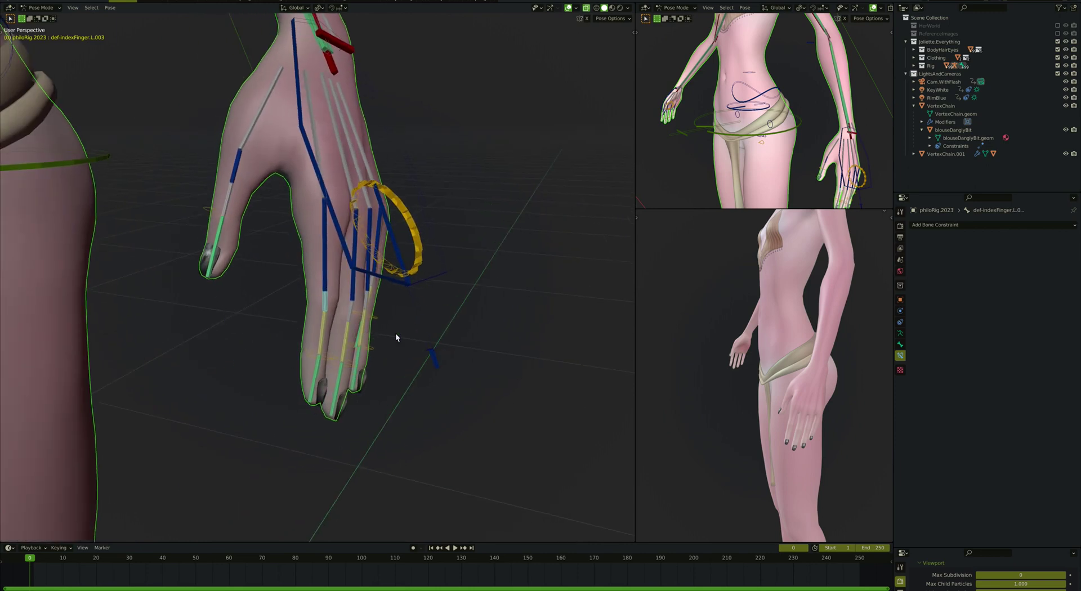
pyautogui.hotkey('ctrl', 'p')
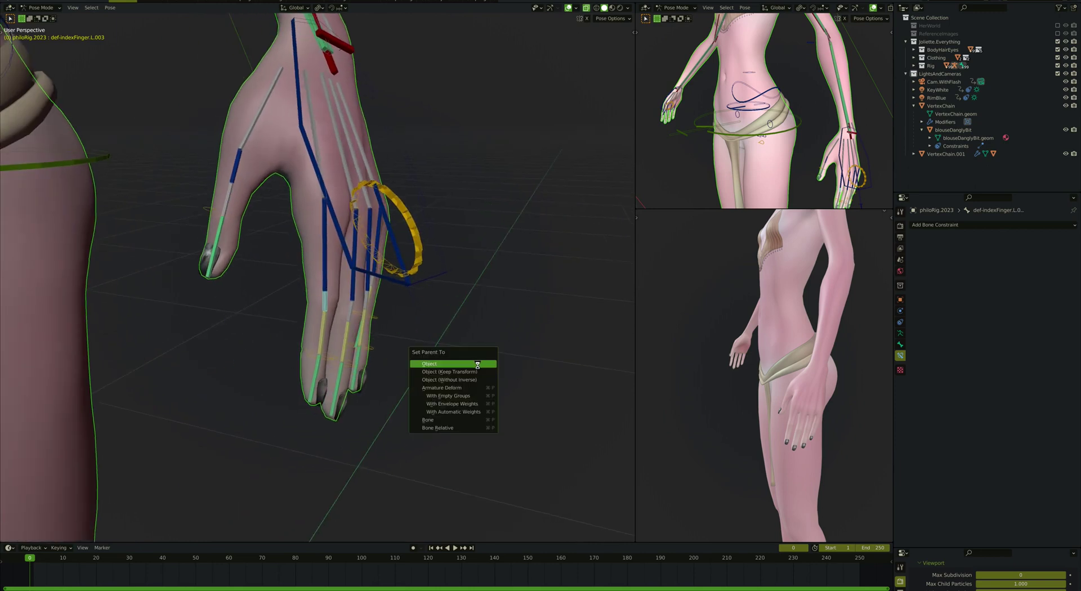
# Step: Curl the left index finger by raising its IK control about 0.024 m along Z, and fine-tune the control's position
pyautogui.moveTo(309, 353); pyautogui.dragTo(299, 283)
pyautogui.moveTo(300, 282); pyautogui.dragTo(303, 281, button='middle')
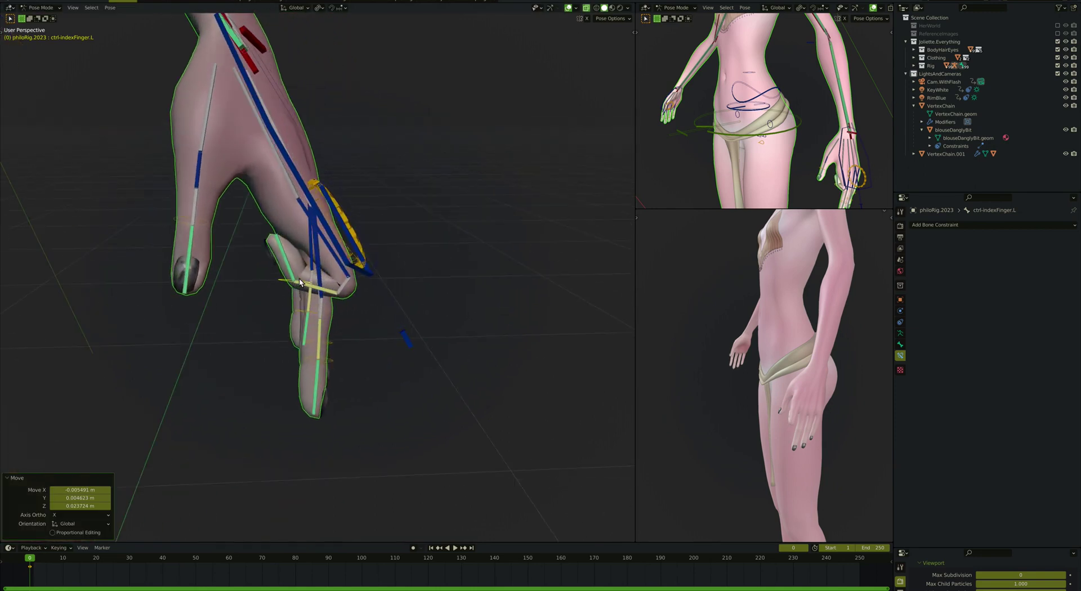
pyautogui.moveTo(303, 282); pyautogui.dragTo(327, 285)
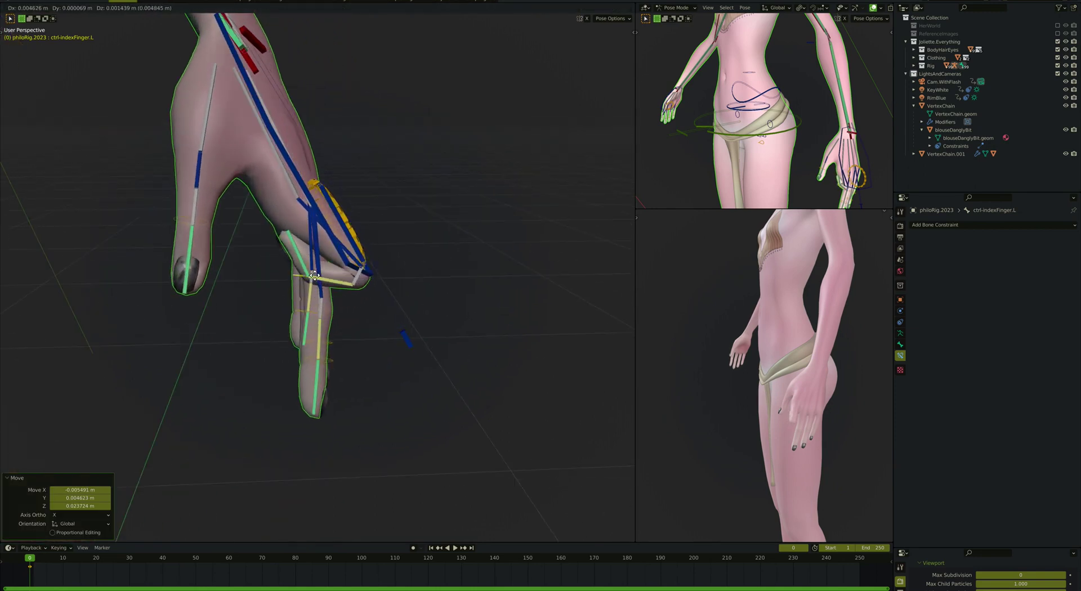
pyautogui.click(305, 281)
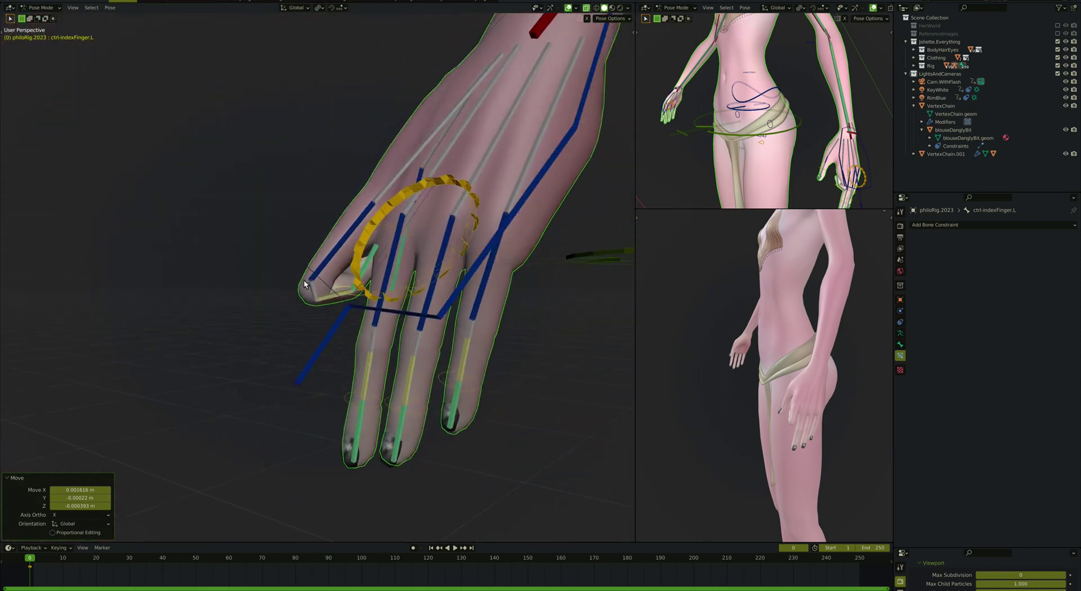
pyautogui.moveTo(304, 283); pyautogui.dragTo(305, 283, button='middle')
# Step: Set the minimum IK X limit of the left index finger's middle bone, def-indexFinger.L.001, to -120°
pyautogui.click(322, 287)
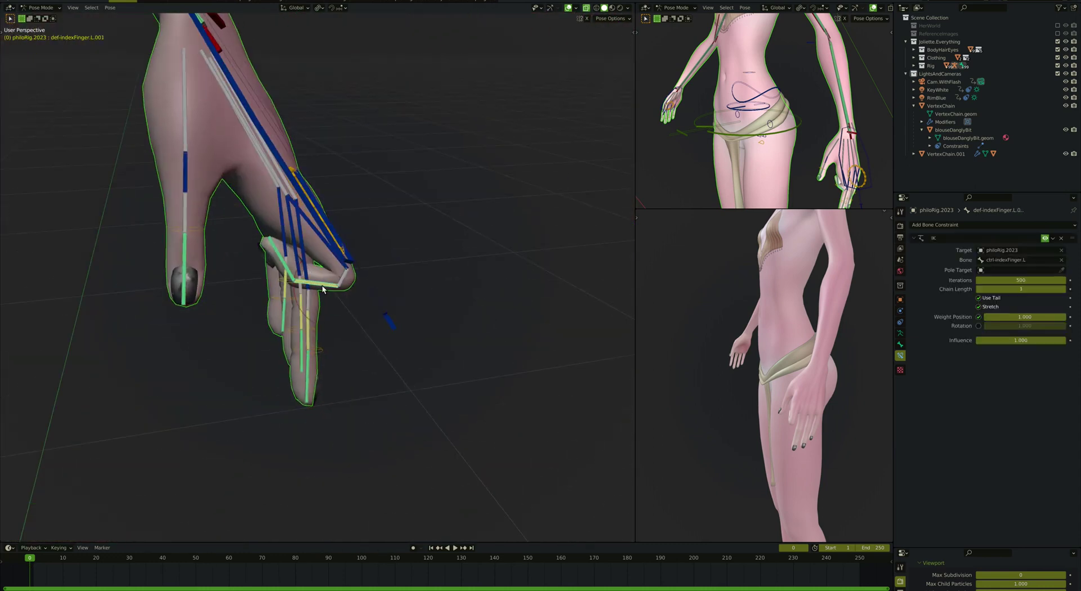
pyautogui.click(900, 345)
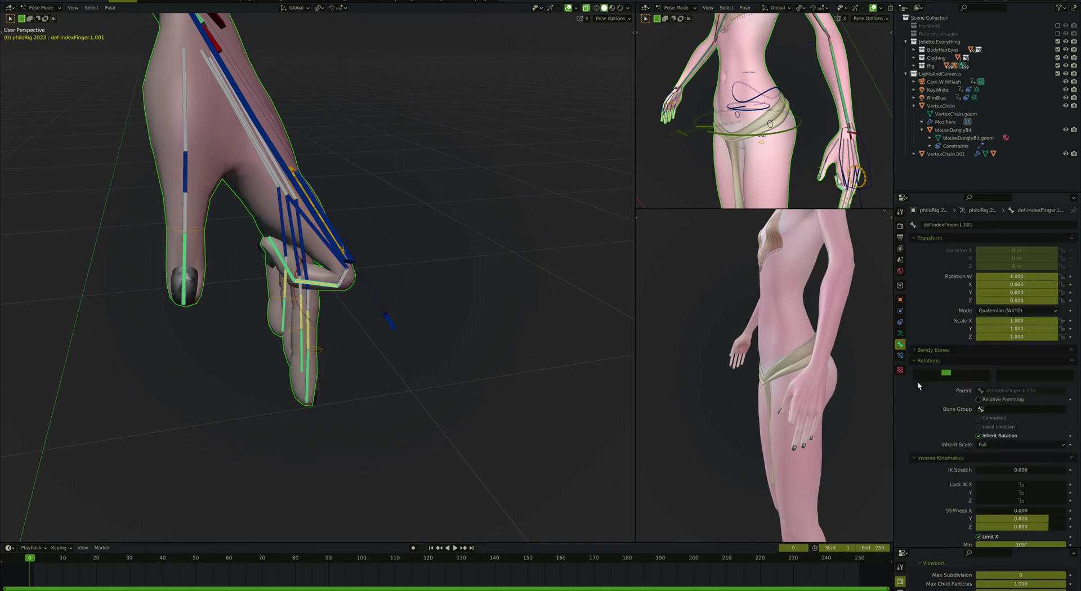
pyautogui.scroll(-5, 924, 420)
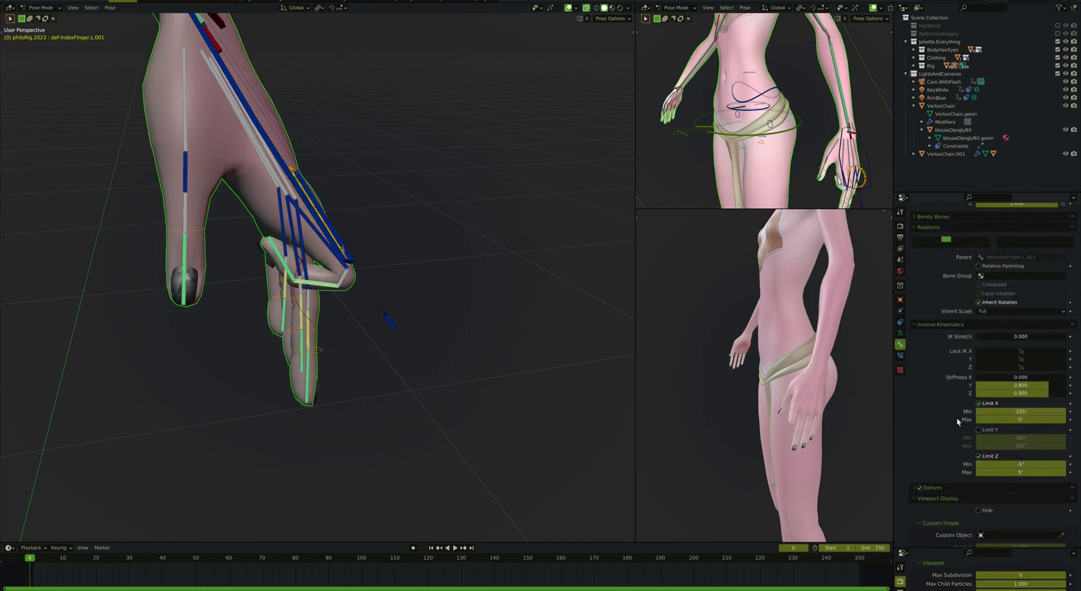
pyautogui.click(1002, 413)
pyautogui.write('-')
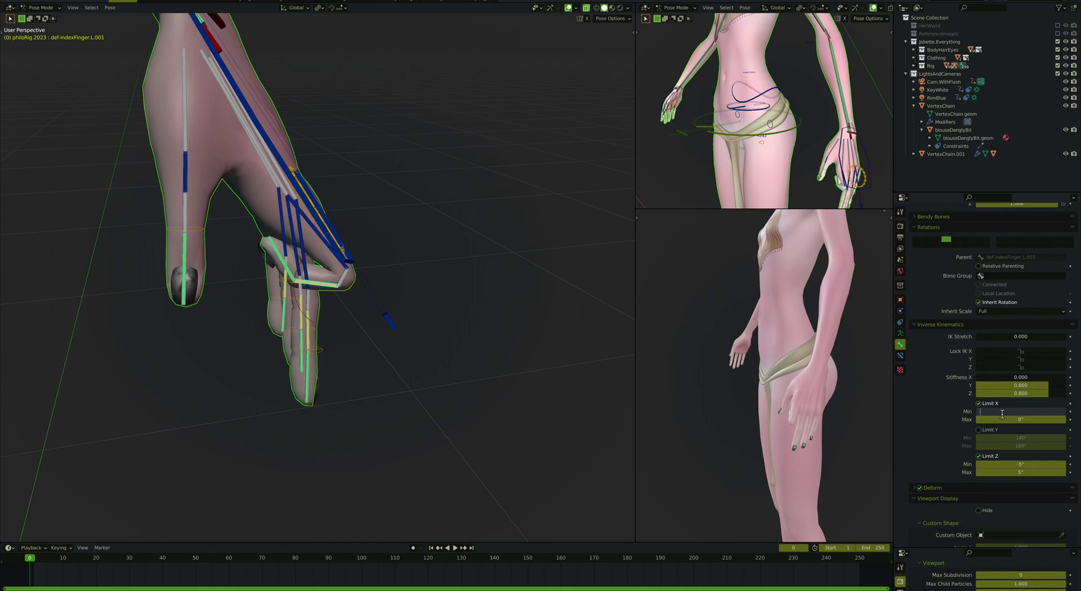
pyautogui.write('120')
pyautogui.press('Return')
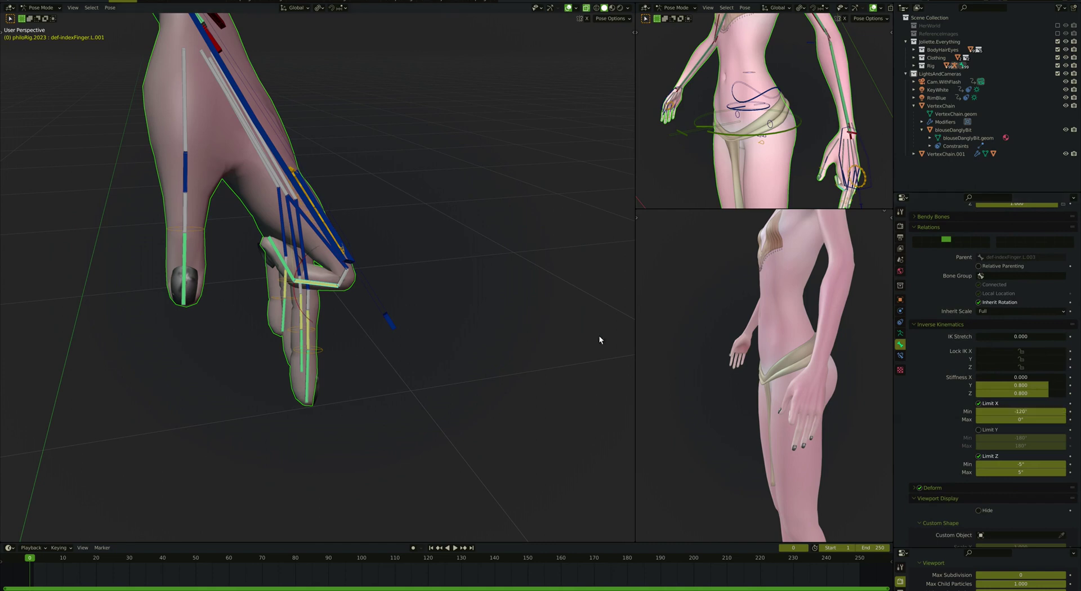
# Step: Move the left index finger's IK control slightly upward to test the finger's bend with the new limit
pyautogui.moveTo(324, 303); pyautogui.dragTo(343, 299, button='middle')
pyautogui.click(290, 284)
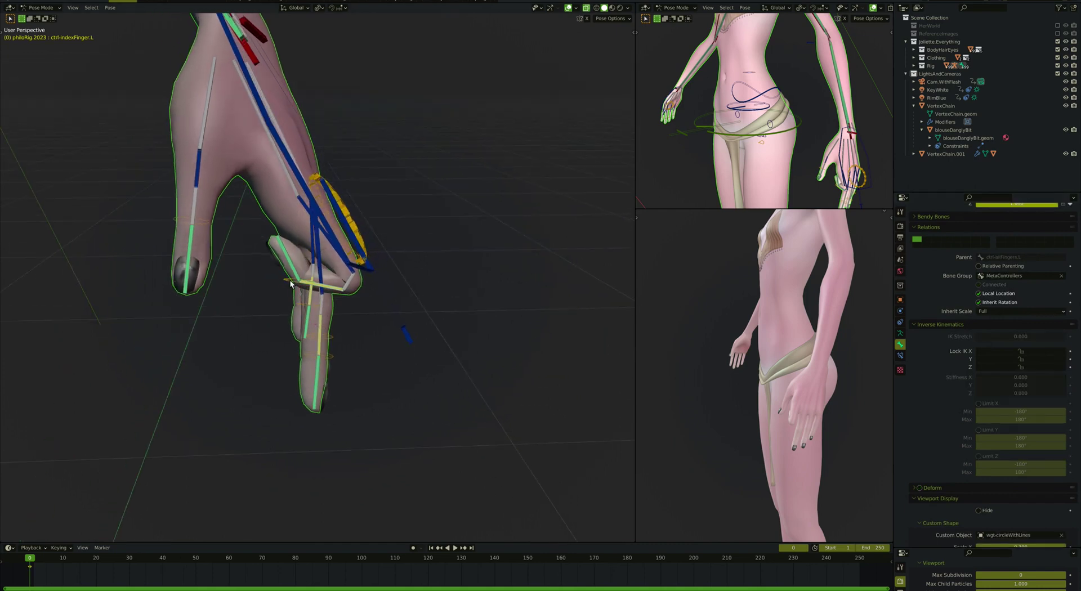
pyautogui.press('g')
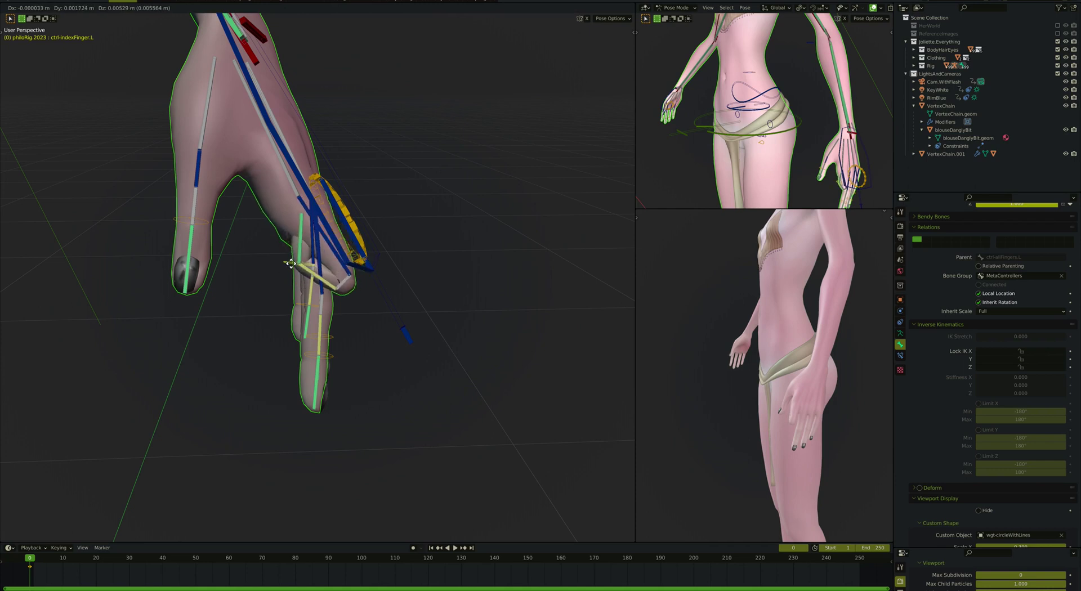
pyautogui.click(304, 272)
# Step: Set the minimum IK X limit of def-indexFinger.L.001 to -105°, and adjust it again for a tighter bend limit
pyautogui.click(329, 290)
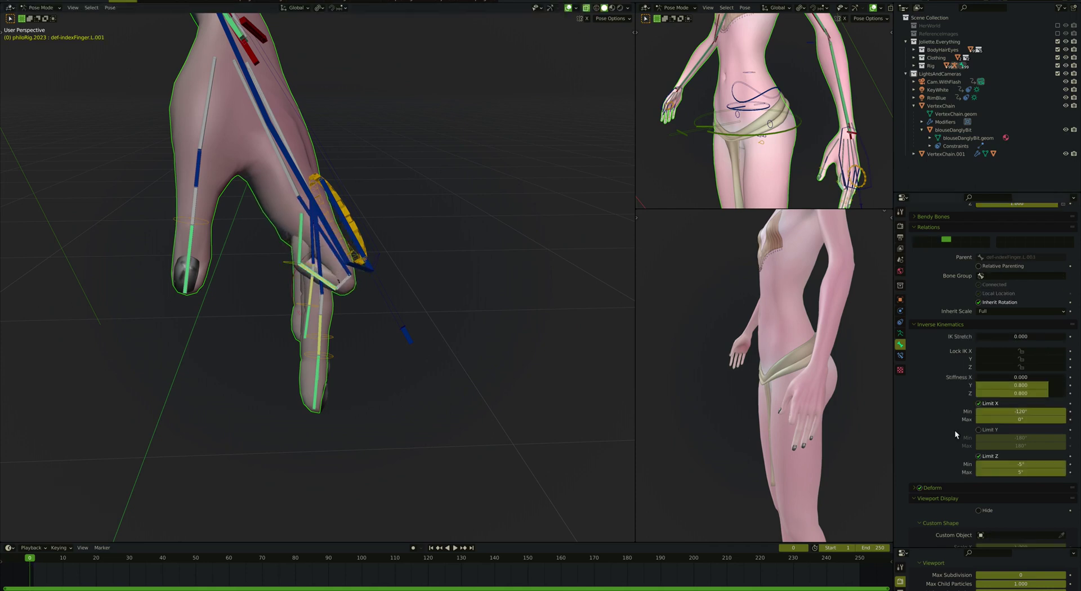
pyautogui.click(1013, 416)
pyautogui.write('-105')
pyautogui.press('Return')
pyautogui.click(1014, 415)
pyautogui.write('-')
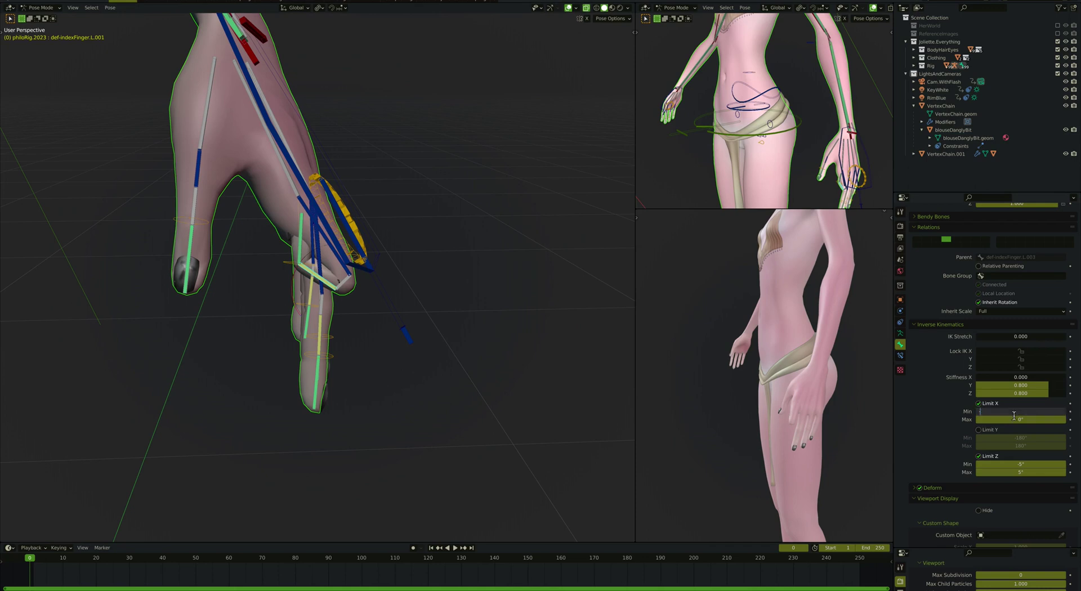
pyautogui.press('Return')
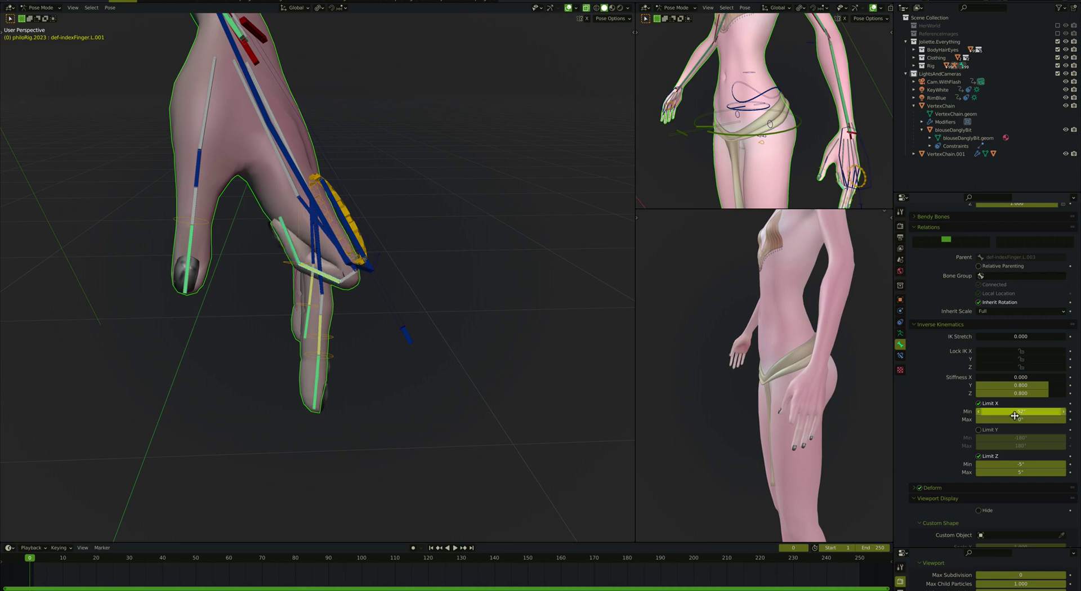
# Step: Shift the left index finger's IK control about 0.002 m toward negative X and lower it about 0.001 m
pyautogui.click(288, 261)
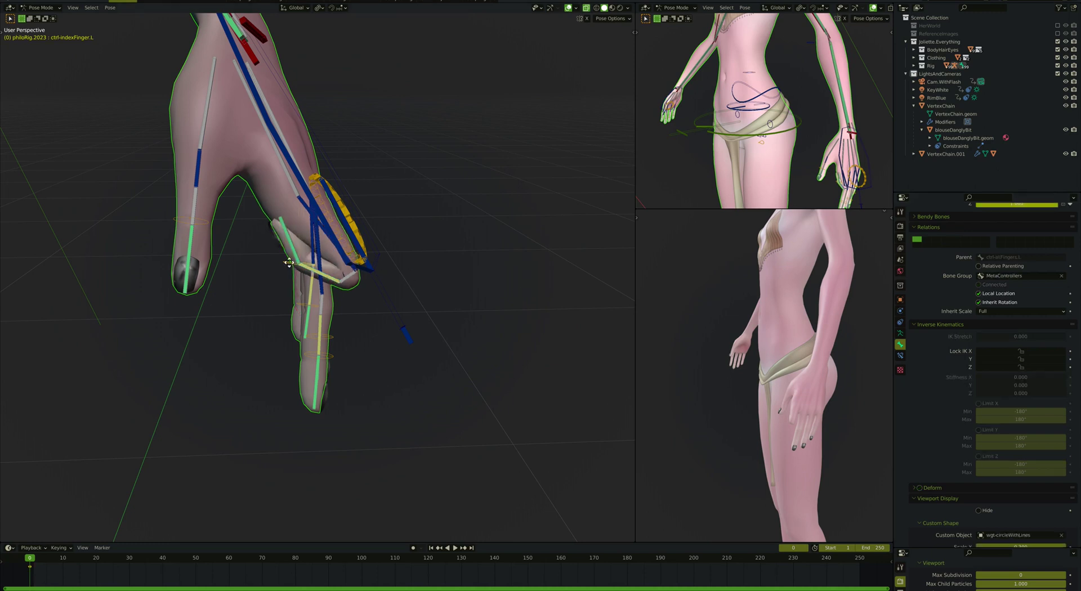
pyautogui.press('g')
pyautogui.click(285, 269)
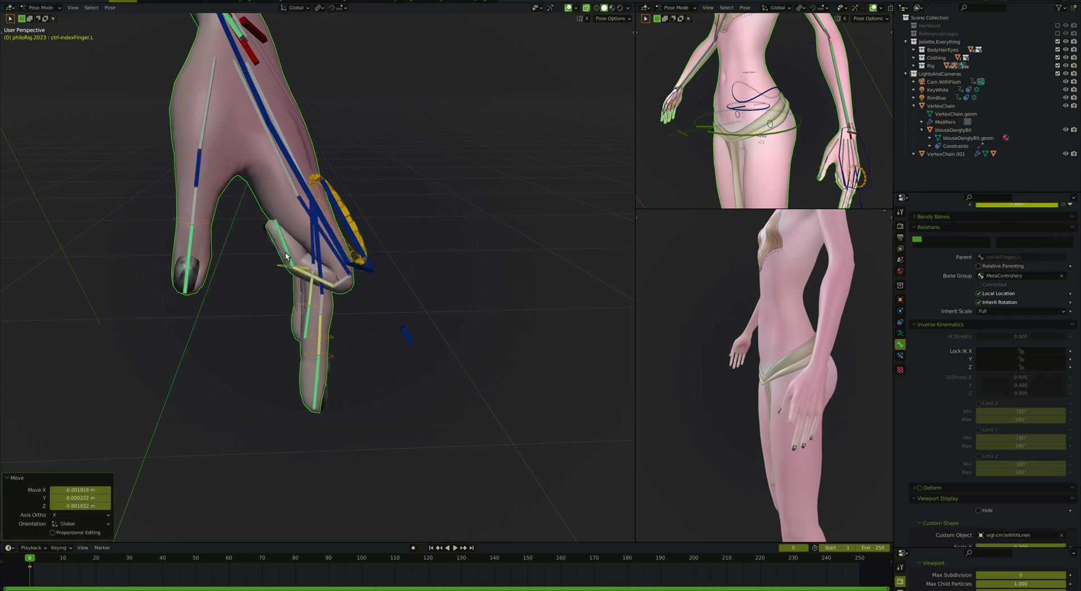
# Step: Set the Copy Rotation influence of the left index fingertip bone, def-indexFinger.L.002, to 1
pyautogui.click(287, 250)
pyautogui.click(900, 356)
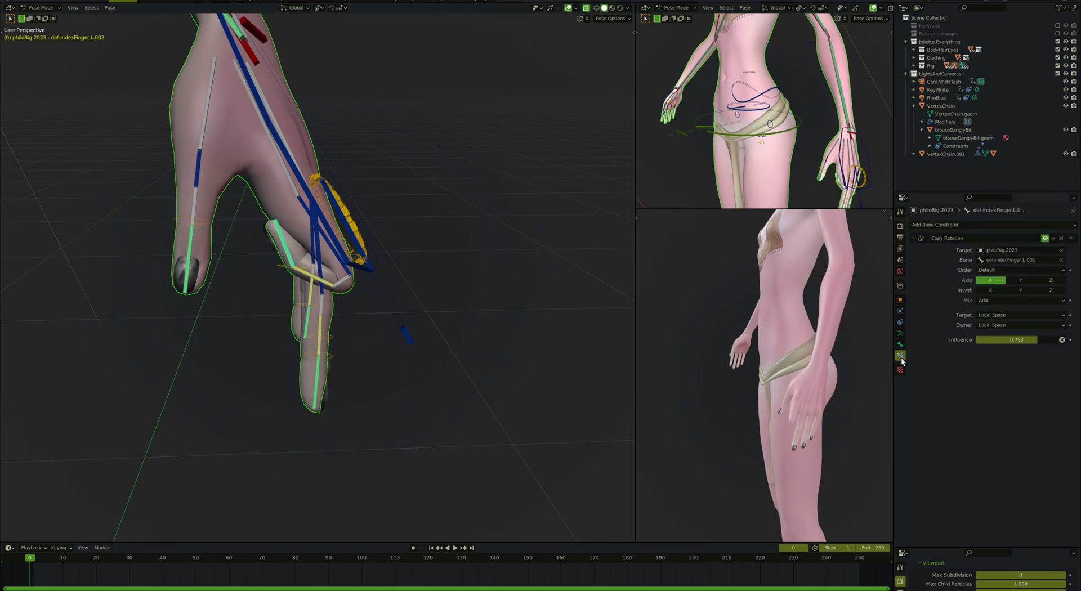
pyautogui.click(1007, 342)
pyautogui.write('1')
pyautogui.press('Return')
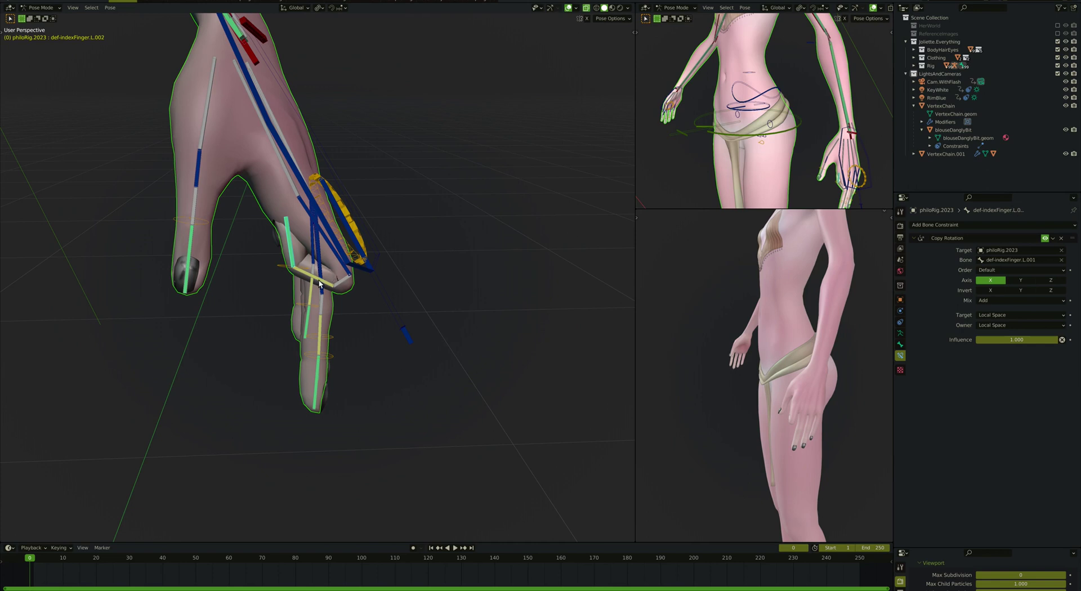
# Step: Duplicate the left index fingertip bone's Copy Rotation constraint, trying an influence of 0.5 and settling on 0.25 for the copy
pyautogui.click(1053, 238)
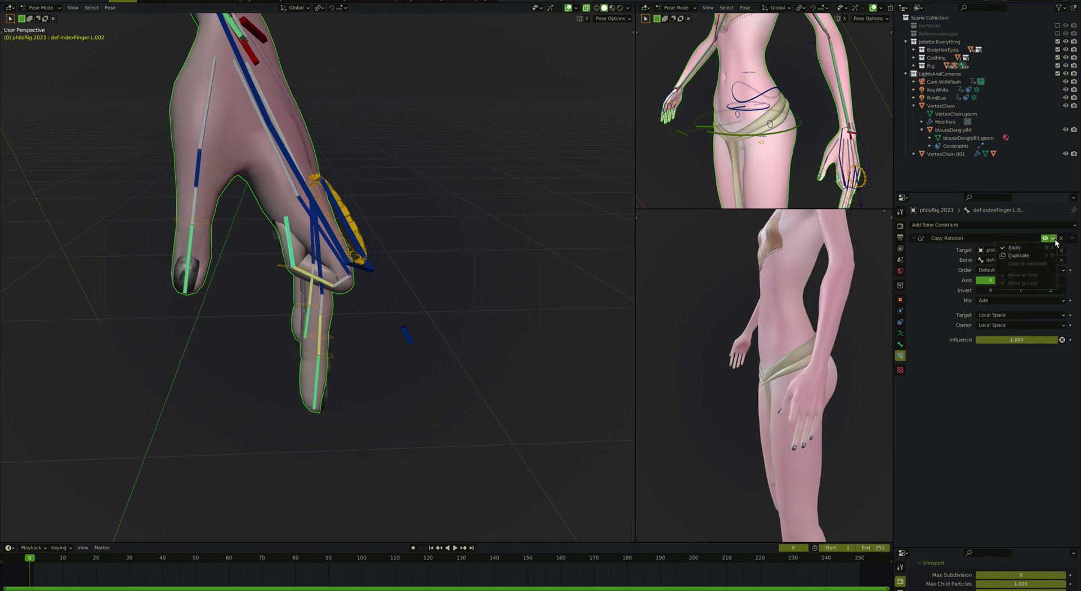
pyautogui.click(1032, 255)
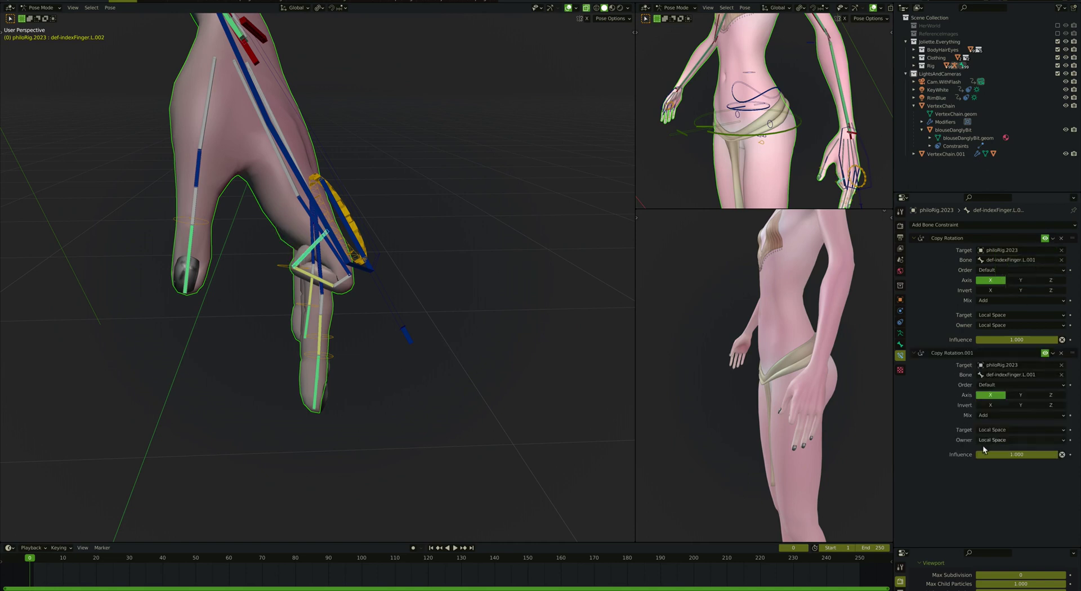
pyautogui.click(1016, 454)
pyautogui.write('.5')
pyautogui.press('Return')
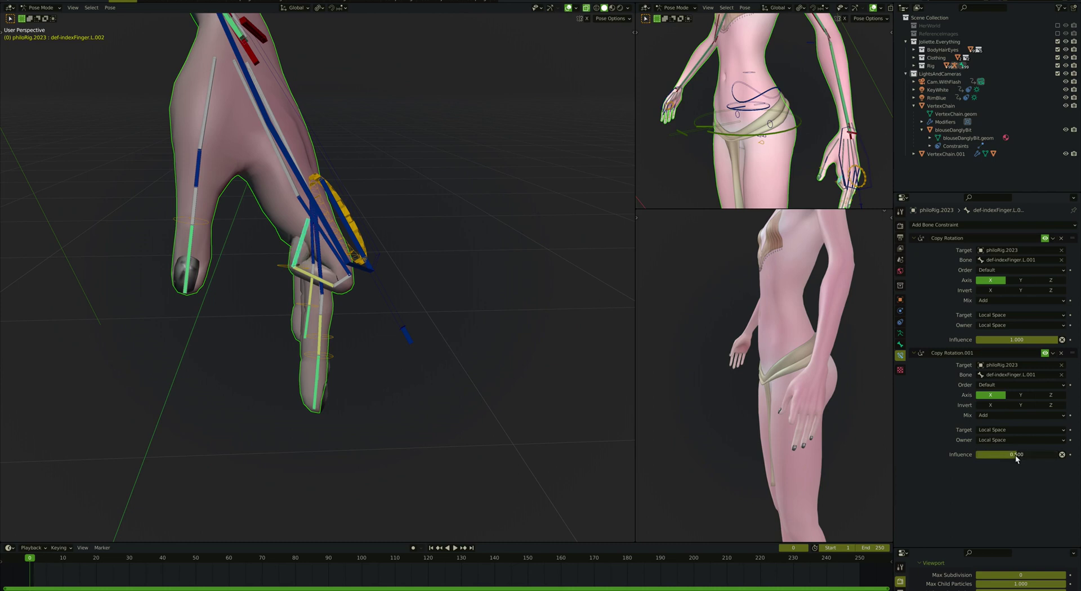
pyautogui.click(1015, 455)
pyautogui.write('.25')
pyautogui.press('Return')
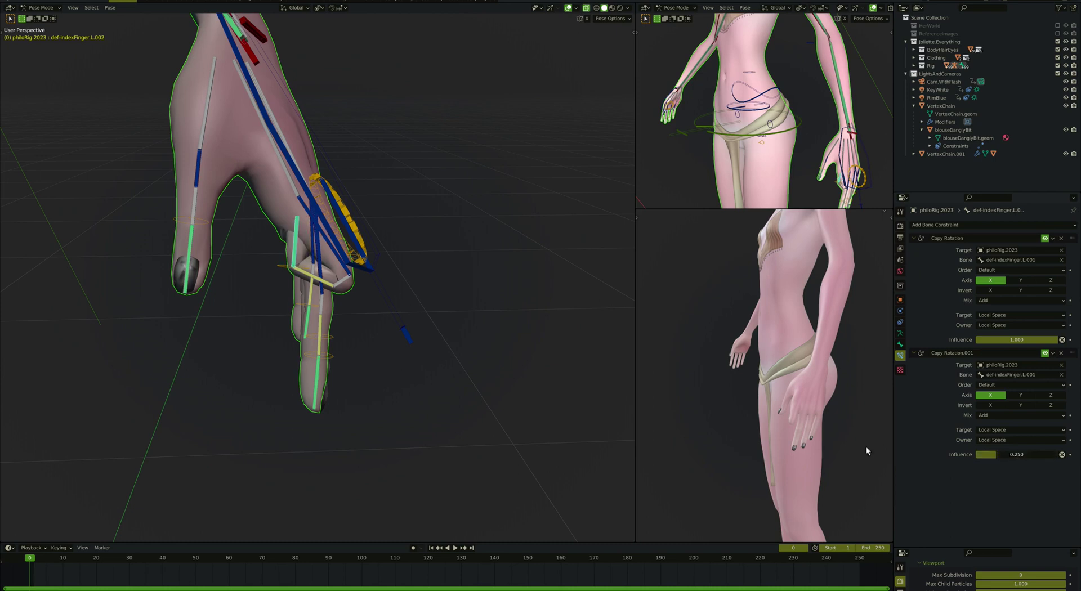
# Step: Shift the left index finger's IK control about 0.0017 m along X and inspect the curled finger up close
pyautogui.click(284, 269)
pyautogui.press('g')
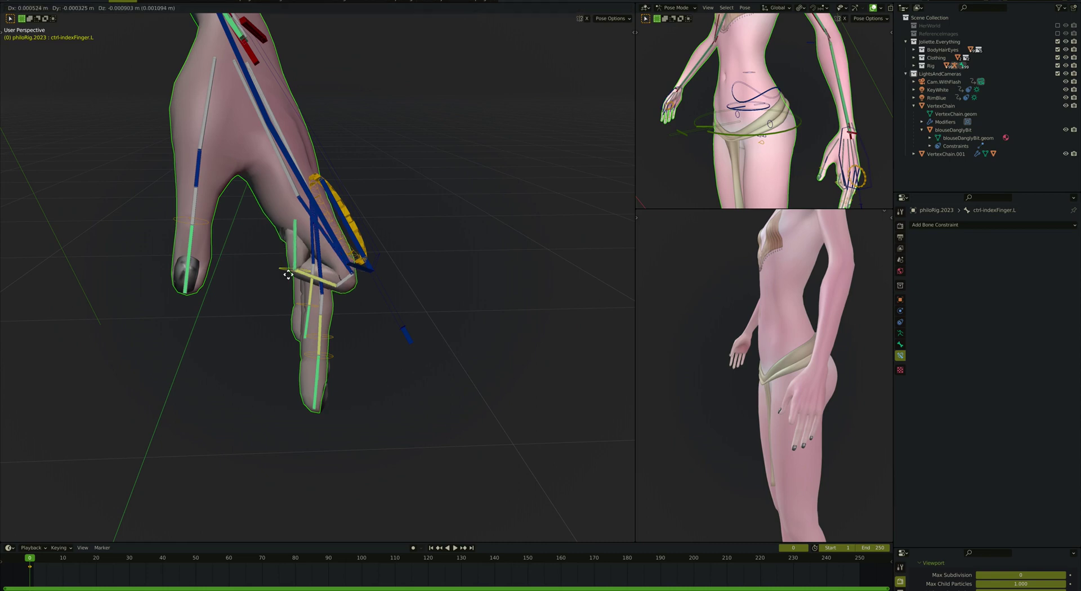
pyautogui.click(291, 271)
pyautogui.moveTo(291, 271); pyautogui.dragTo(298, 276, button='middle')
pyautogui.press('g')
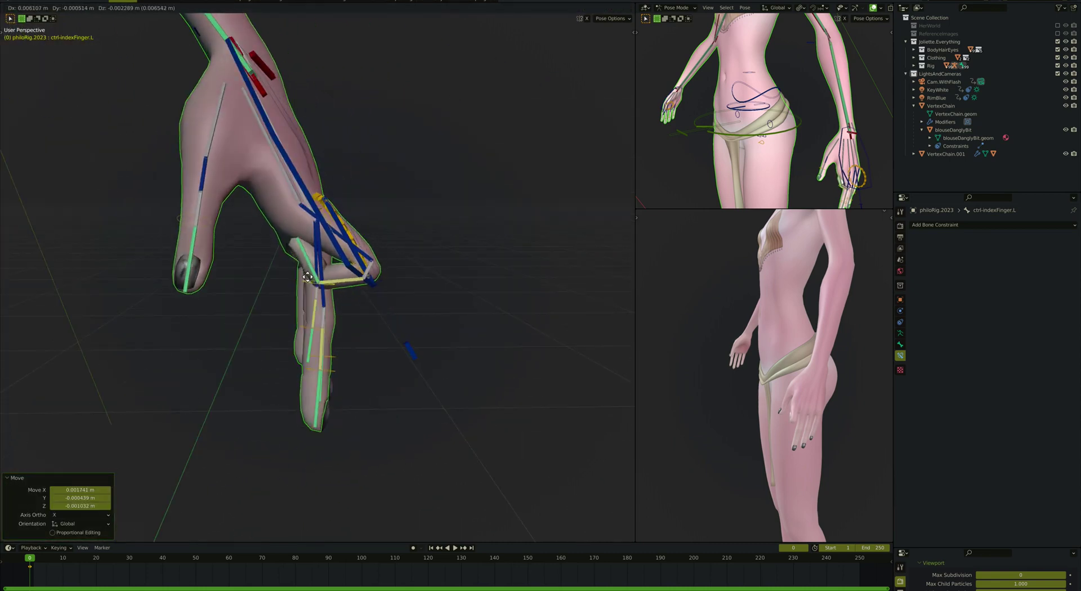
pyautogui.rightClick(342, 294)
pyautogui.scroll(5, 354, 291)
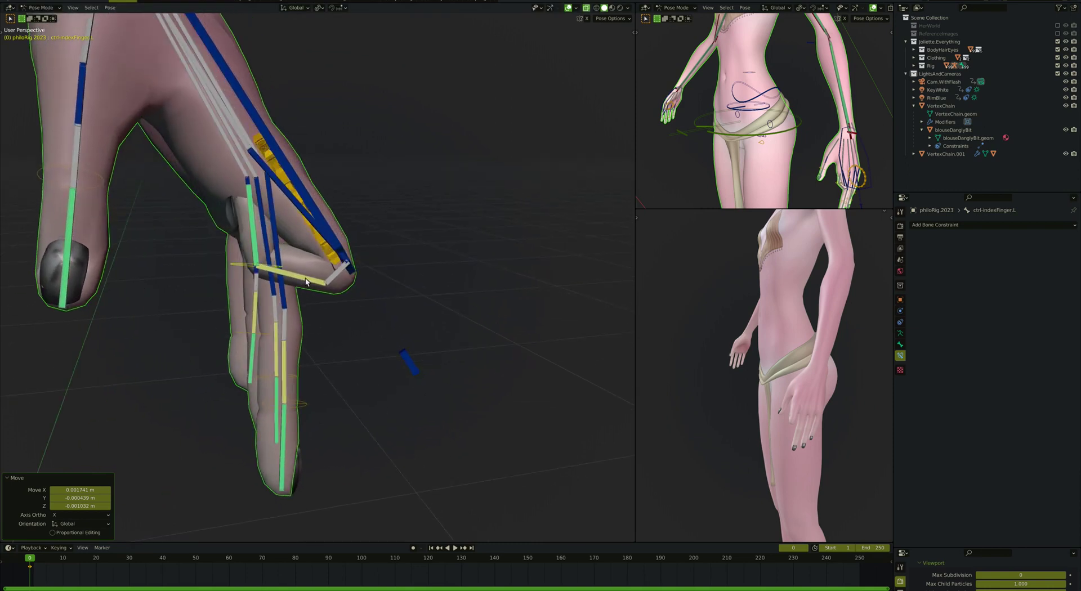
pyautogui.moveTo(305, 278); pyautogui.dragTo(305, 278, button='middle')
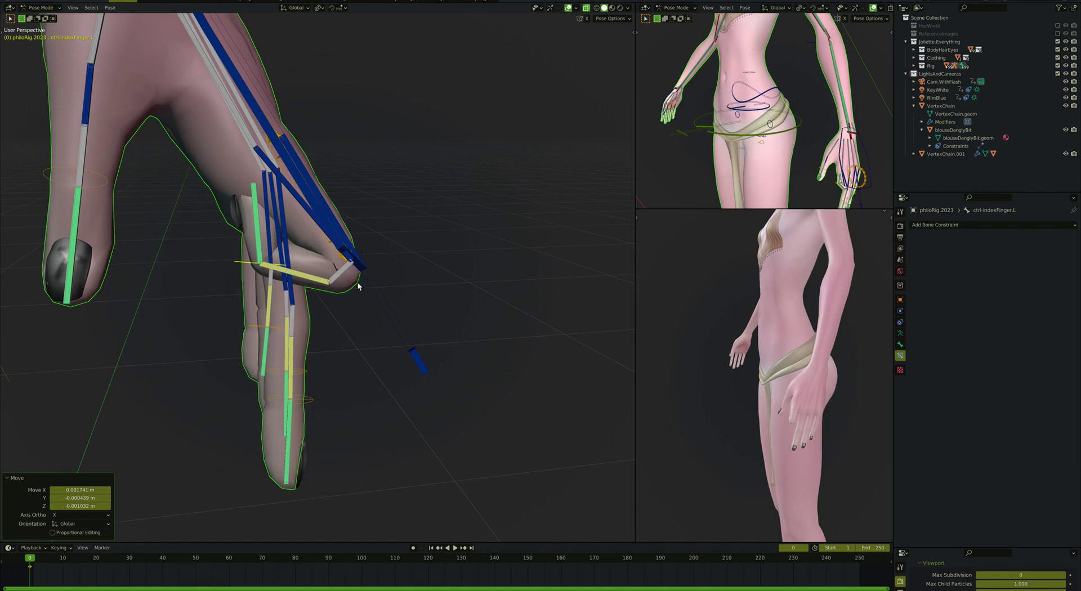
pyautogui.moveTo(358, 286); pyautogui.dragTo(358, 285, button='middle')
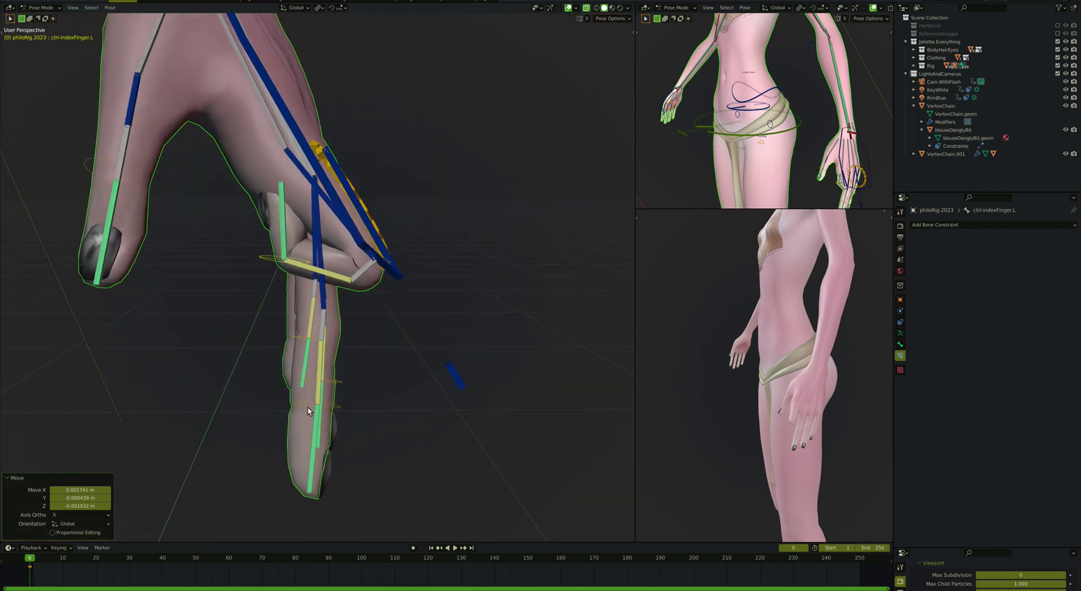
# Step: Curl the left middle finger with its IK control and duplicate its fingertip bone's Copy Rotation constraint with a lower influence
pyautogui.moveTo(308, 407); pyautogui.dragTo(266, 309)
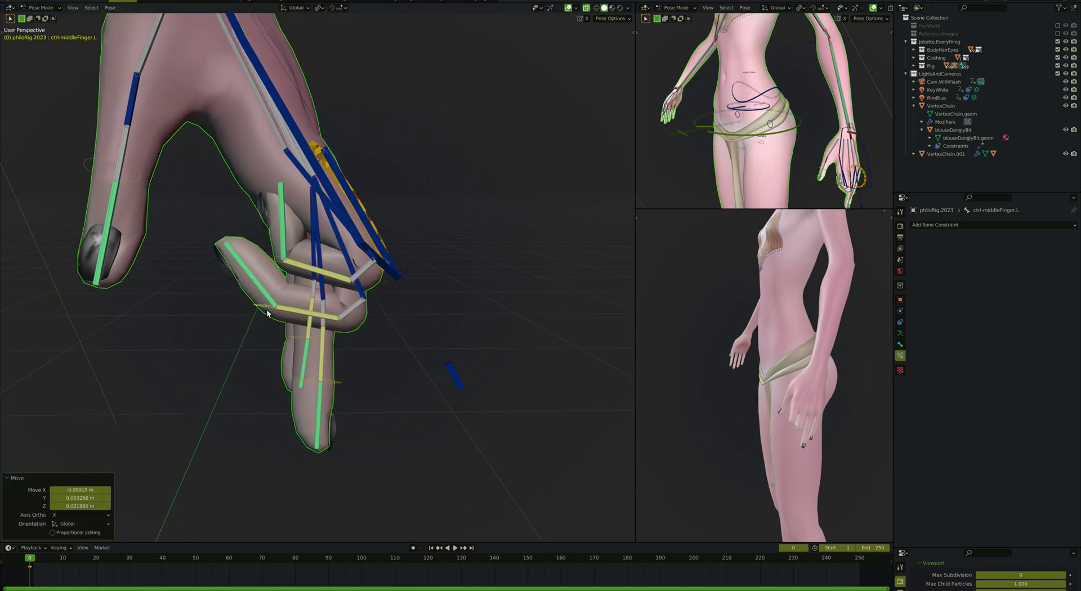
pyautogui.moveTo(266, 309); pyautogui.dragTo(265, 309, button='middle')
pyautogui.click(249, 290)
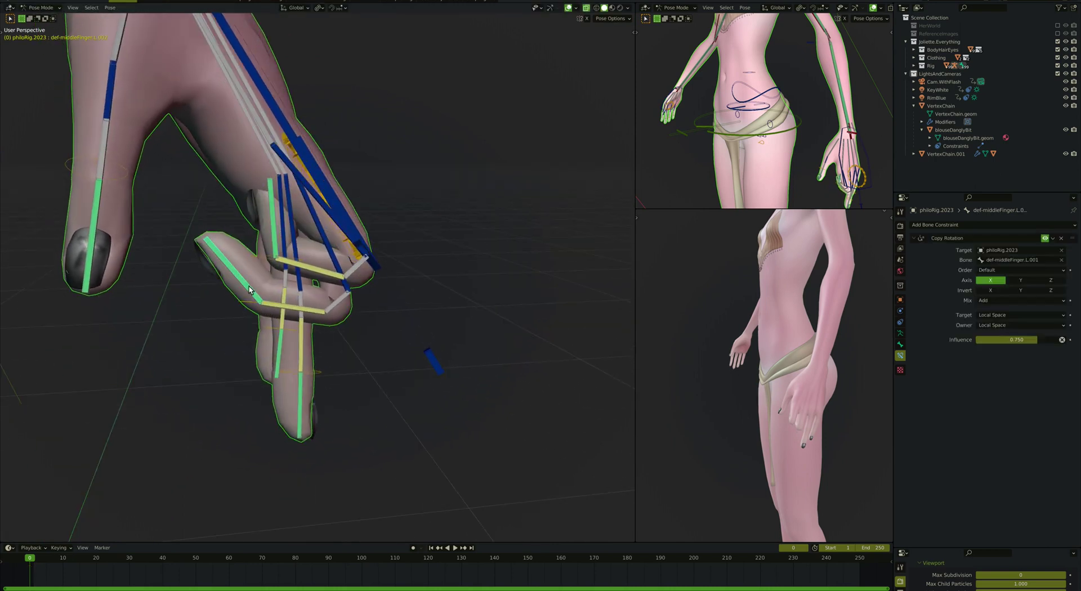
pyautogui.click(1052, 238)
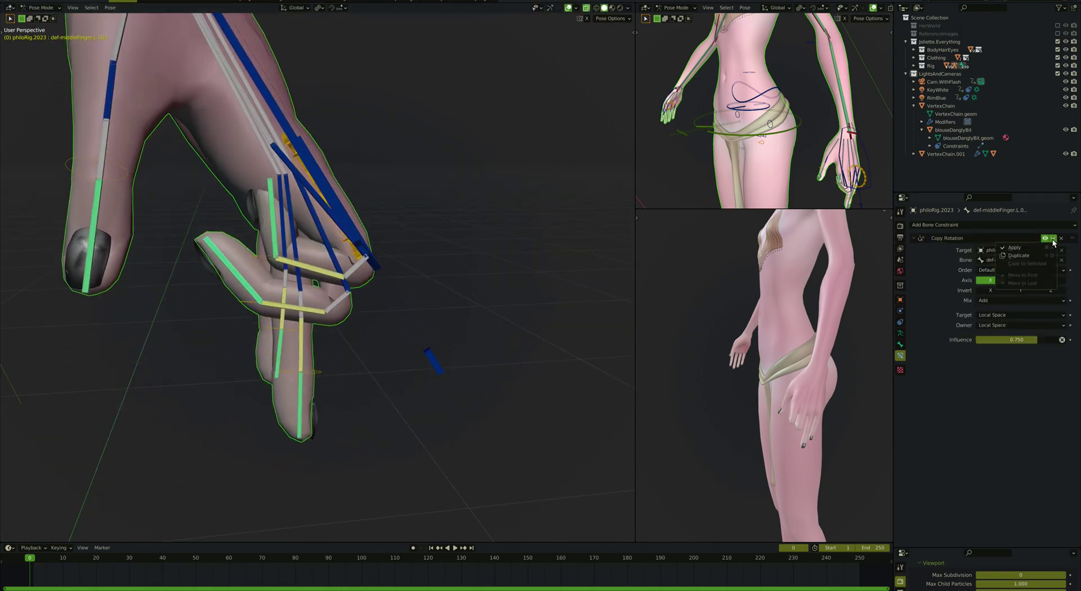
pyautogui.click(1018, 255)
pyautogui.click(1012, 455)
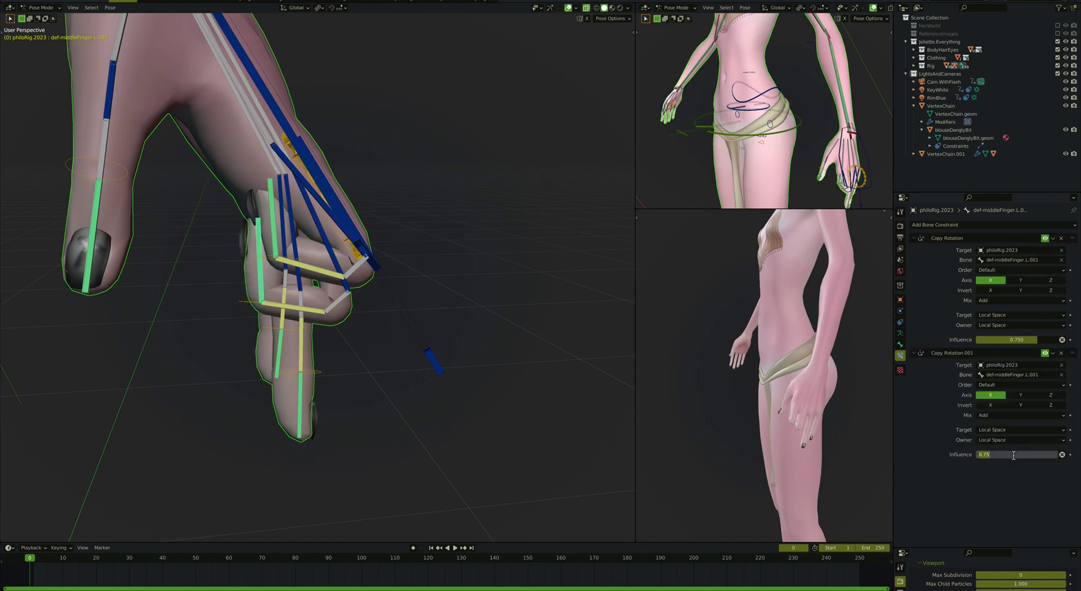
pyautogui.press('Return')
# Step: Set the left middle fingertip bone's original Copy Rotation influence to 1 and its copy's to 0.25, matching the index fingertip
pyautogui.moveTo(315, 319)
pyautogui.mouseDown(button='middle')
pyautogui.moveTo(336, 319)
pyautogui.moveTo(316, 316)
pyautogui.mouseUp(button='middle')
pyautogui.click(273, 238)
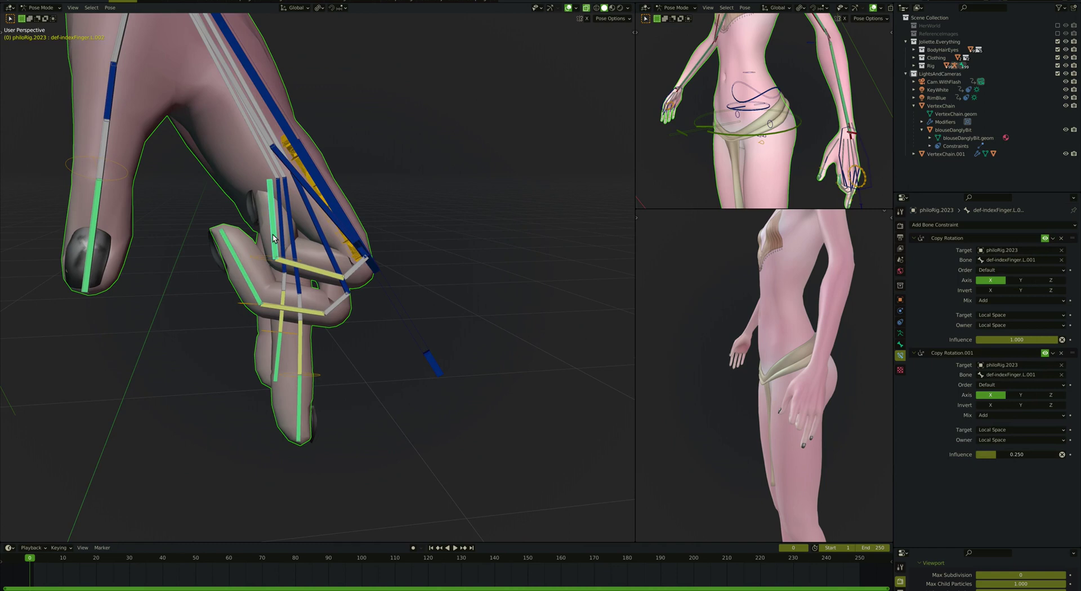
pyautogui.click(241, 268)
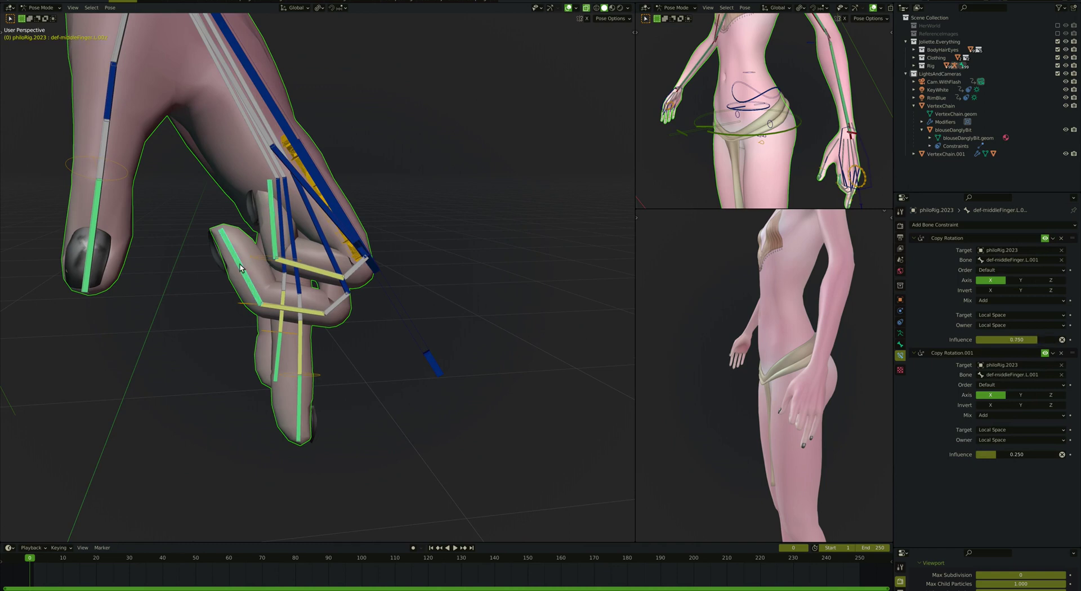
pyautogui.click(1000, 340)
pyautogui.write('1')
pyautogui.press('Return')
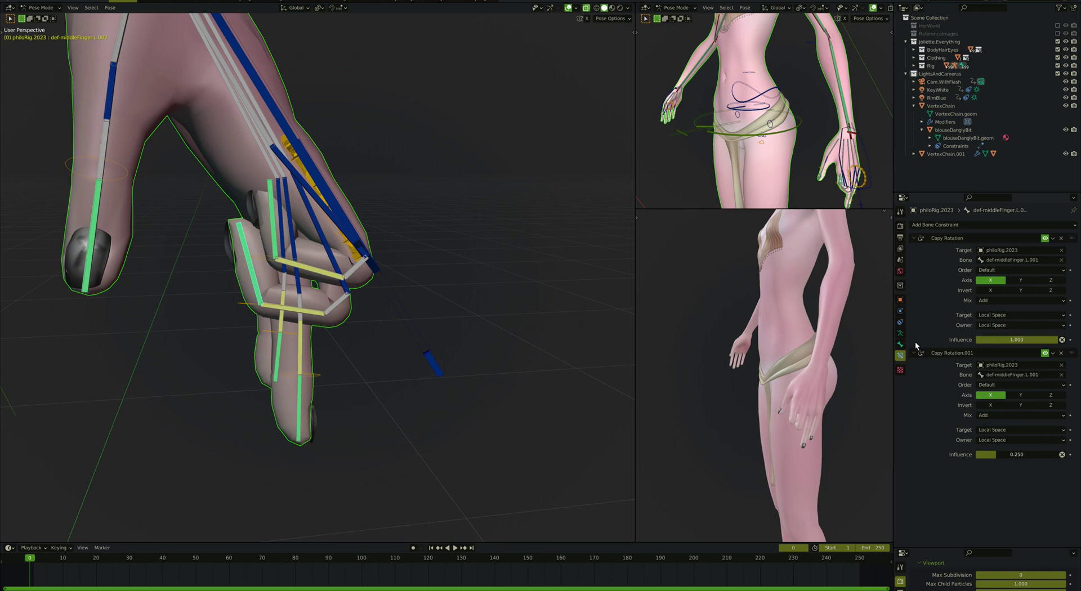
# Step: Set the left ring fingertip bone's Copy Rotation influence to 1, then duplicate the constraint with an influence of 0.25
pyautogui.click(292, 402)
pyautogui.click(1010, 340)
pyautogui.write('1')
pyautogui.press('Return')
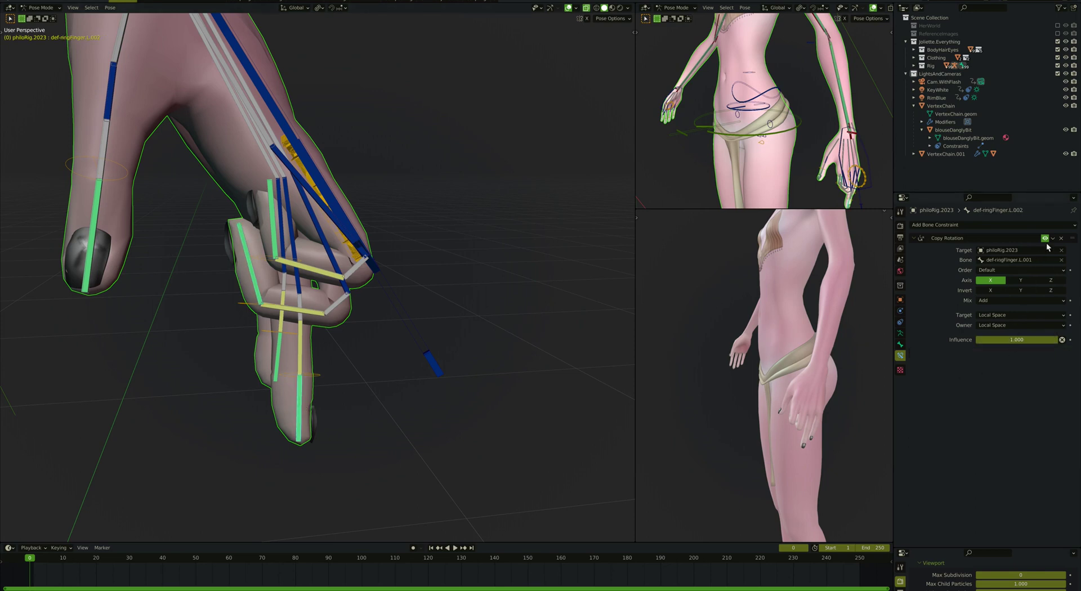
pyautogui.hotkey('shift', 'd')
pyautogui.click(1015, 454)
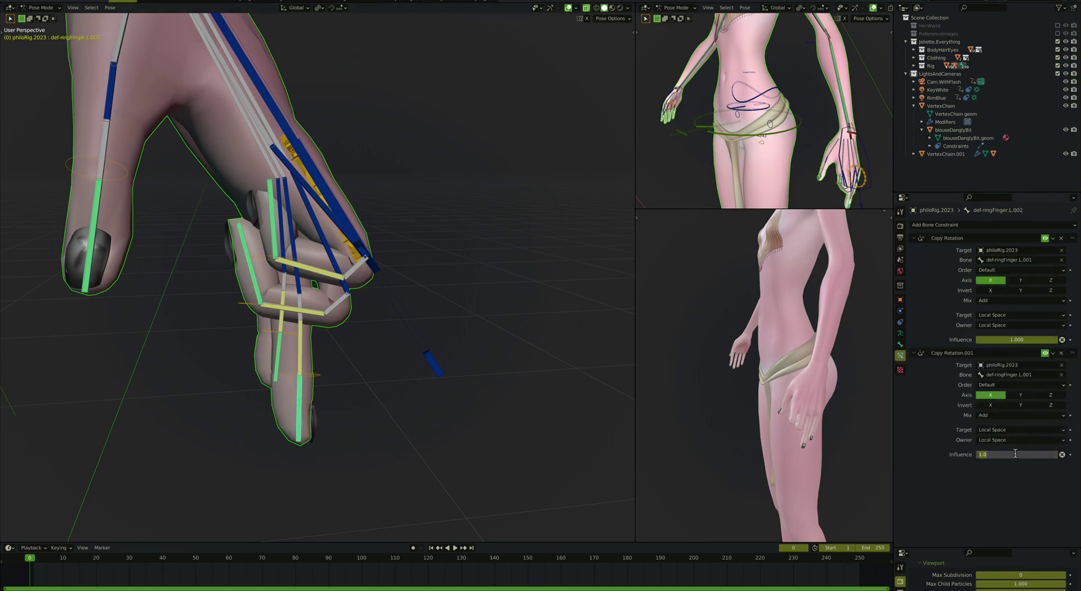
pyautogui.write('.25')
# Step: Curl the left ring and little fingers toward the palm with their IK controls, raising the little finger's control about 0.018 m in Z
pyautogui.moveTo(314, 380); pyautogui.dragTo(269, 295)
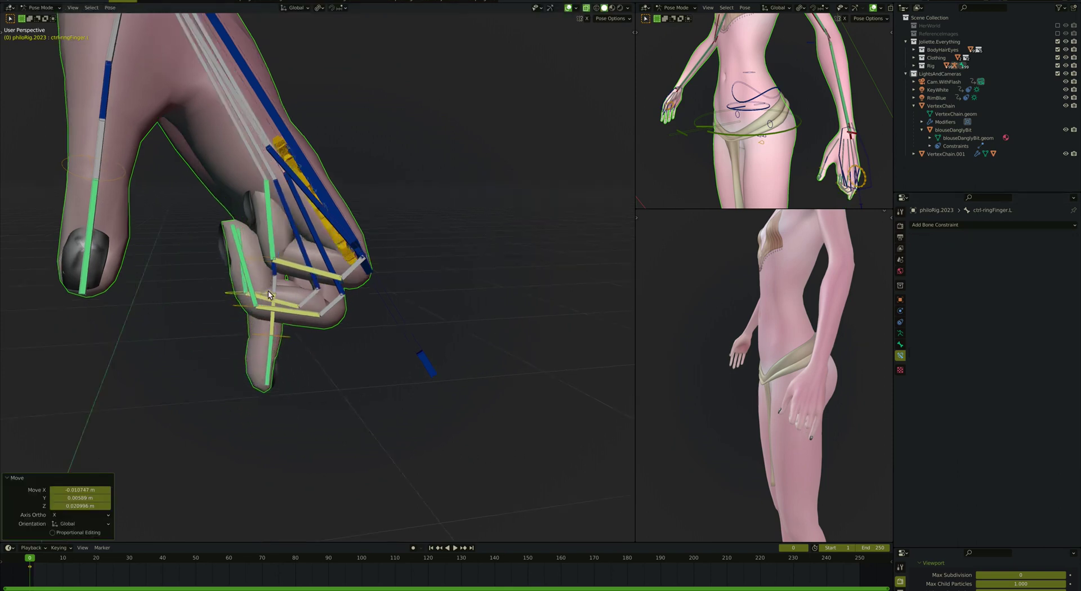
pyautogui.moveTo(268, 295); pyautogui.dragTo(268, 293, button='middle')
pyautogui.press('g')
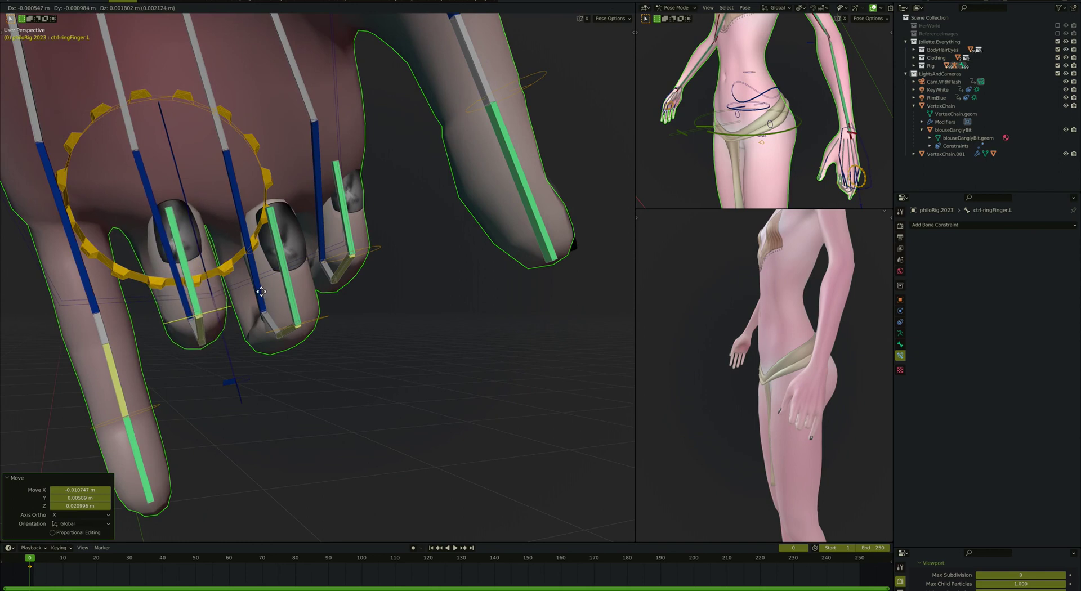
pyautogui.click(260, 293)
pyautogui.moveTo(157, 406); pyautogui.dragTo(130, 288)
pyautogui.scroll(1, 130, 288)
pyautogui.moveTo(130, 288); pyautogui.dragTo(130, 289, button='middle')
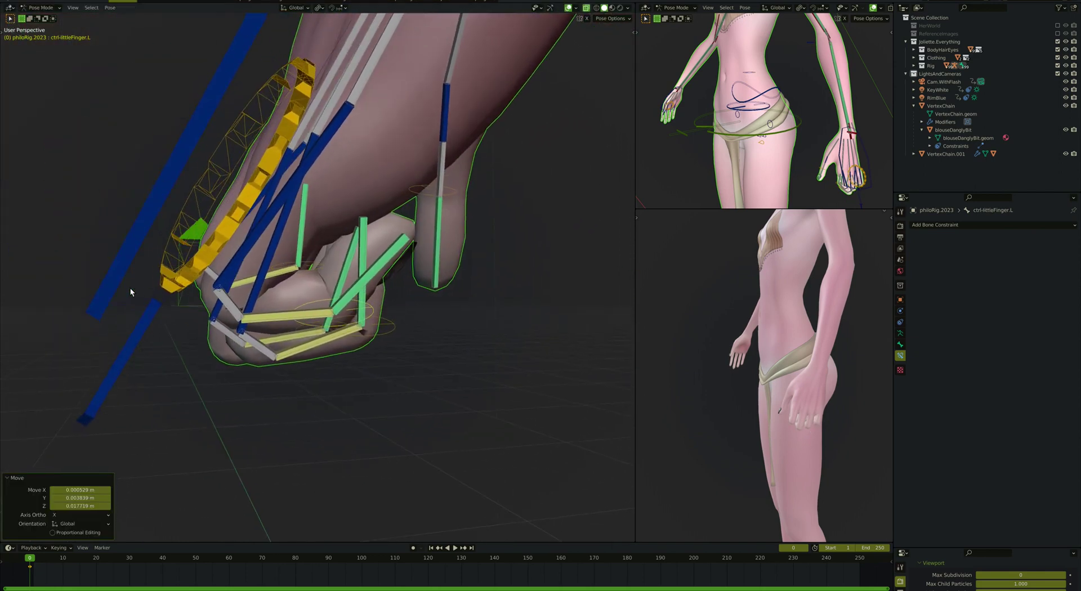
# Step: Set the left little fingertip bone's Copy Rotation influence to 1, then duplicate the constraint with an influence of 0.25
pyautogui.click(397, 248)
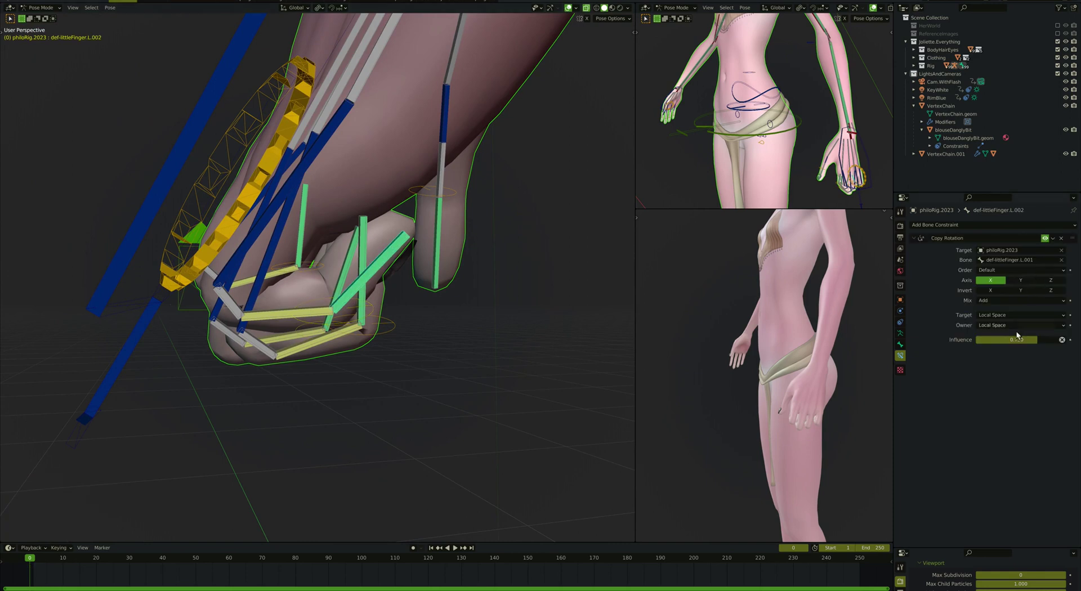
pyautogui.moveTo(1019, 344); pyautogui.dragTo(1020, 345)
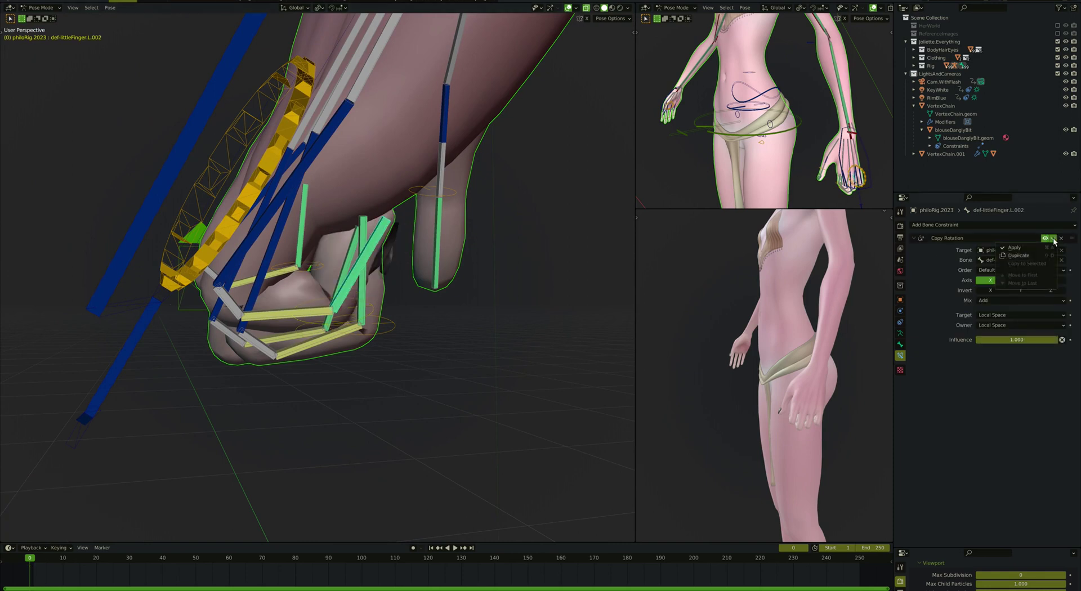
pyautogui.hotkey('shift', 'd')
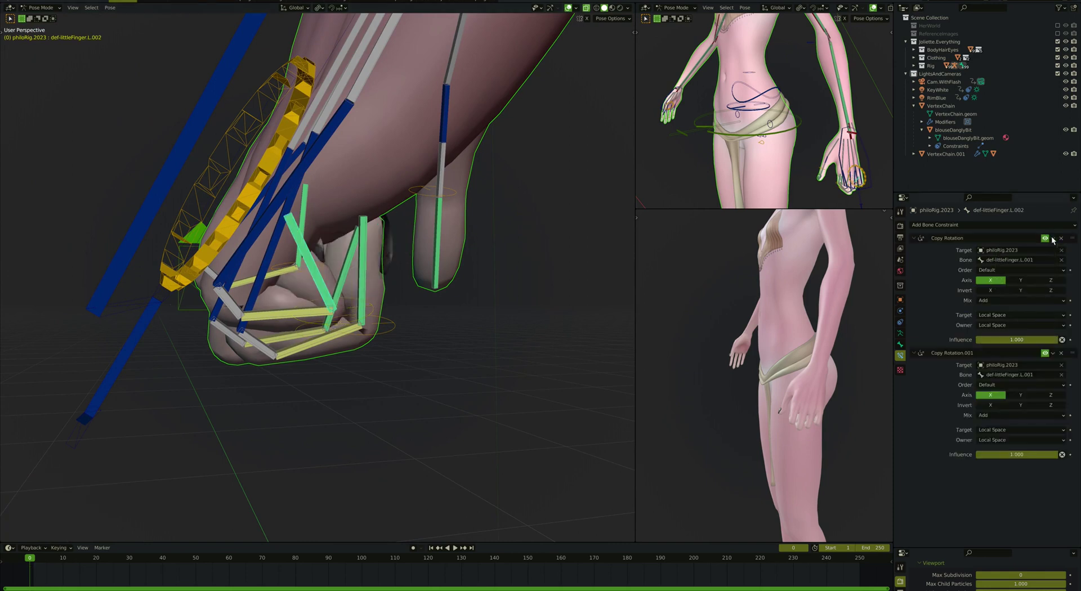
pyautogui.click(1016, 454)
pyautogui.write('.25')
pyautogui.press('Return')
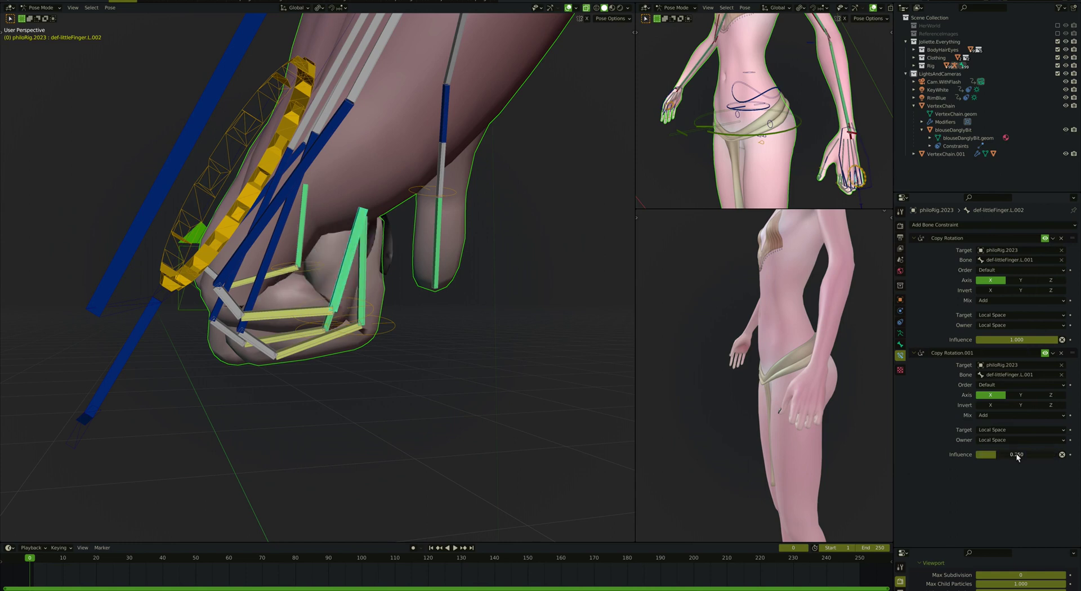
# Step: Reset the posed left-hand finger controls so the fingers return to their rest pose
pyautogui.scroll(-4, 328, 296)
pyautogui.moveTo(327, 296); pyautogui.dragTo(284, 306, button='middle')
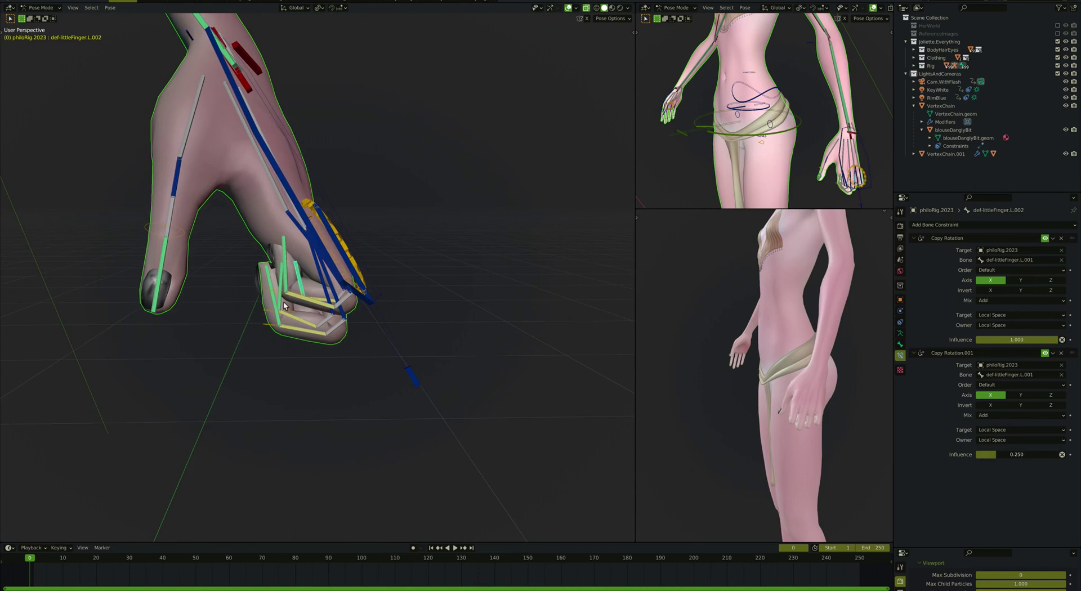
pyautogui.scroll(3, 284, 307)
pyautogui.hotkey('alt', 'r')
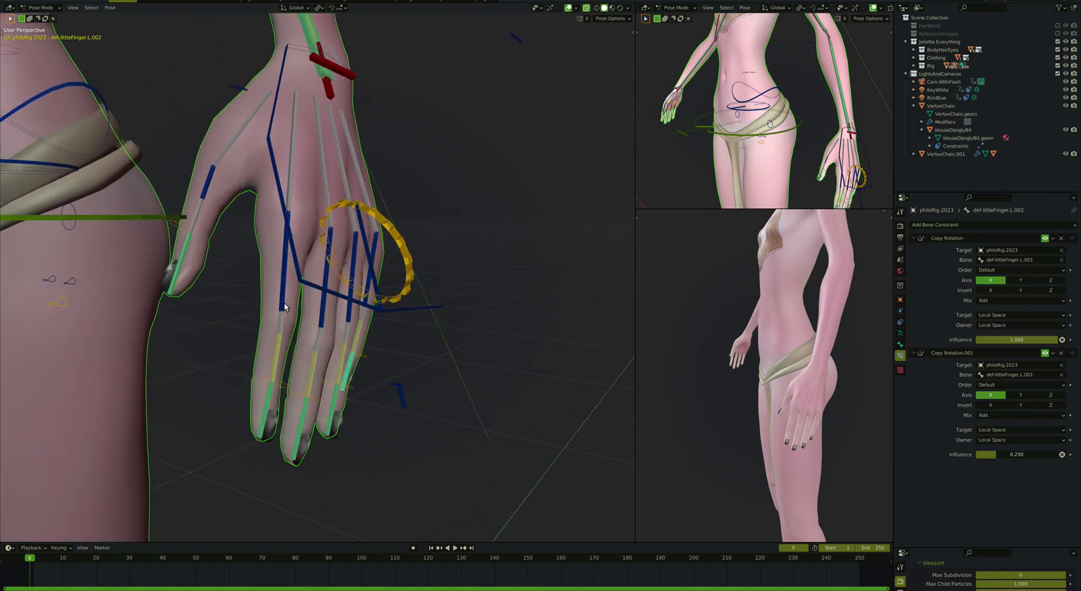
# Step: Test curling all left fingers together by raising ctrl-allFingers.L about 0.019 m in Z
pyautogui.click(401, 250)
pyautogui.moveTo(401, 250); pyautogui.dragTo(400, 248, button='middle')
pyautogui.press('g')
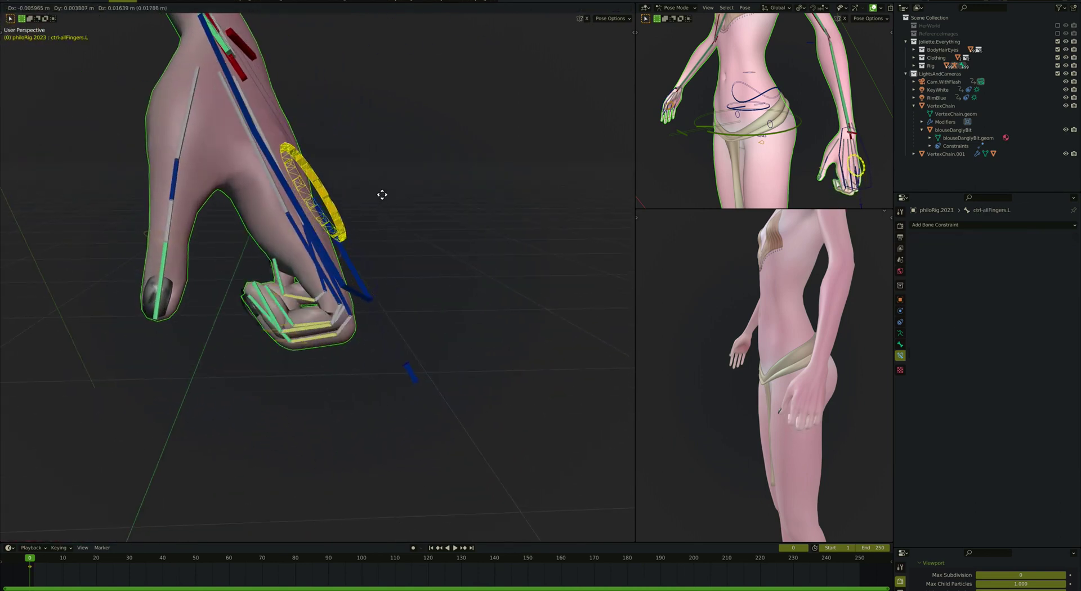
pyautogui.click(381, 190)
pyautogui.moveTo(382, 191); pyautogui.dragTo(384, 191, button='middle')
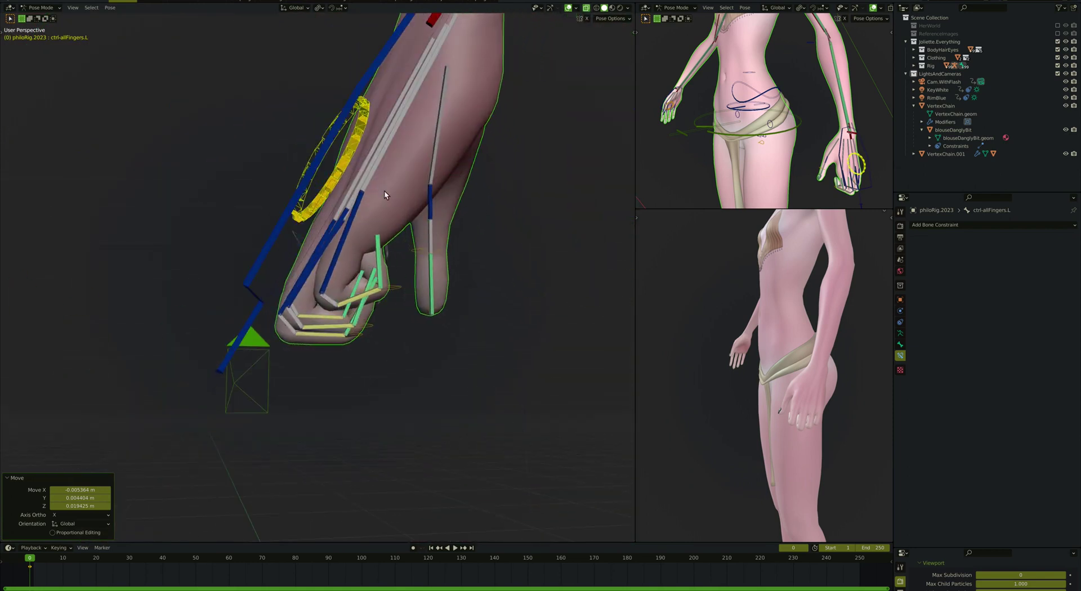
# Step: Push ctrl-allFingers.L further, about -0.021 m in X and 0.015 m in Z, and inspect the tightly curled fingers
pyautogui.press('g')
pyautogui.click(397, 276)
pyautogui.moveTo(397, 276); pyautogui.dragTo(398, 282, button='middle')
pyautogui.press('g')
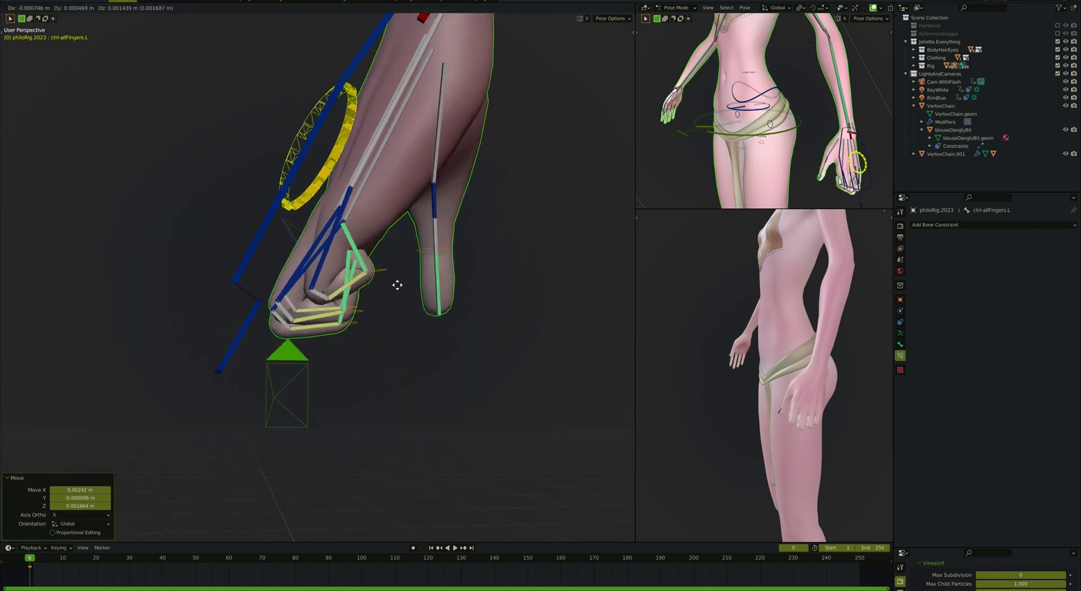
pyautogui.click(474, 231)
pyautogui.moveTo(471, 229); pyautogui.dragTo(472, 229, button='middle')
pyautogui.scroll(3, 353, 234)
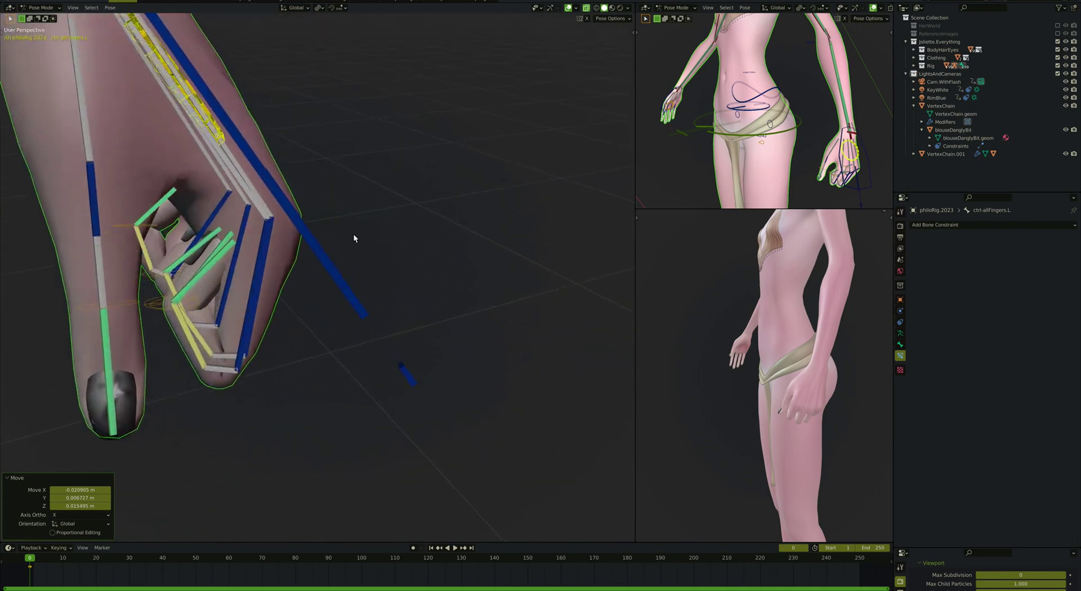
pyautogui.moveTo(352, 234); pyautogui.dragTo(254, 362, button='middle')
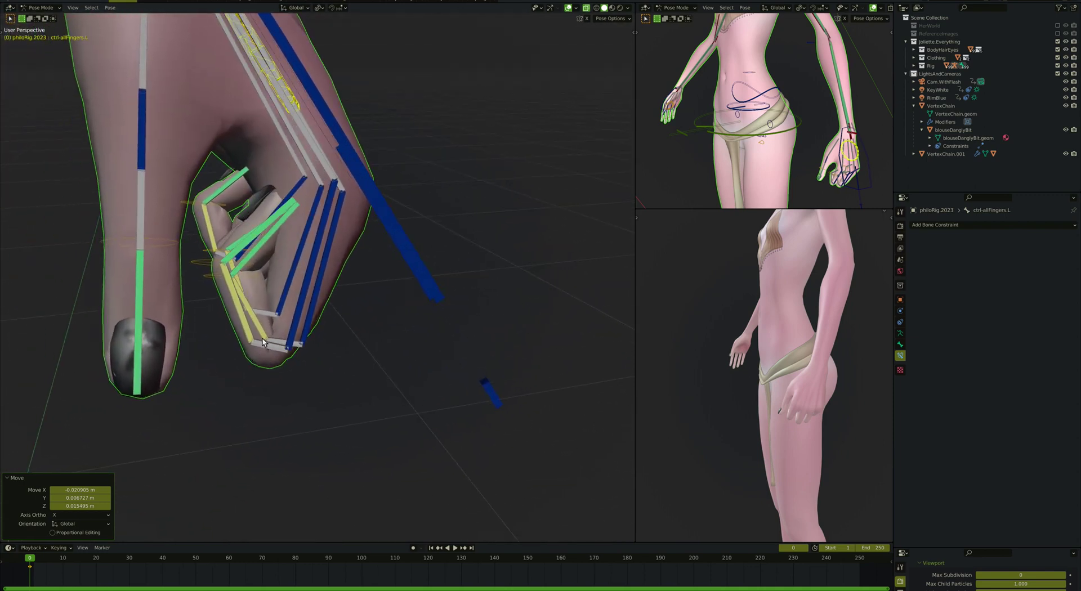
# Step: In Edit Mode, move the joint at the tail of def-thumb.L.003 about 0.005 m toward the left thumb's tip
pyautogui.press('Tab')
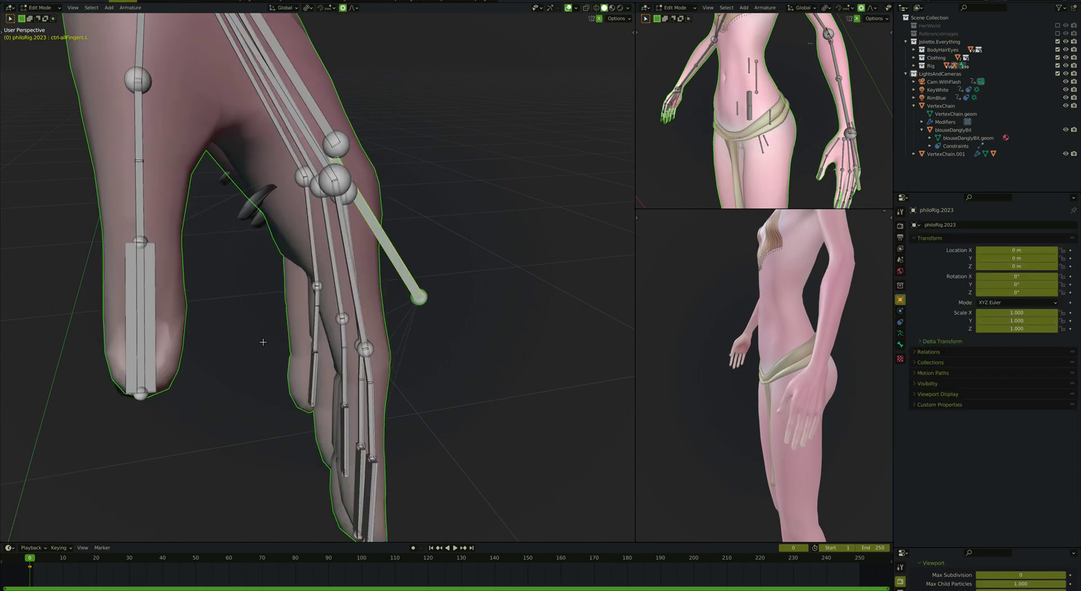
pyautogui.moveTo(263, 341); pyautogui.dragTo(307, 354, button='middle')
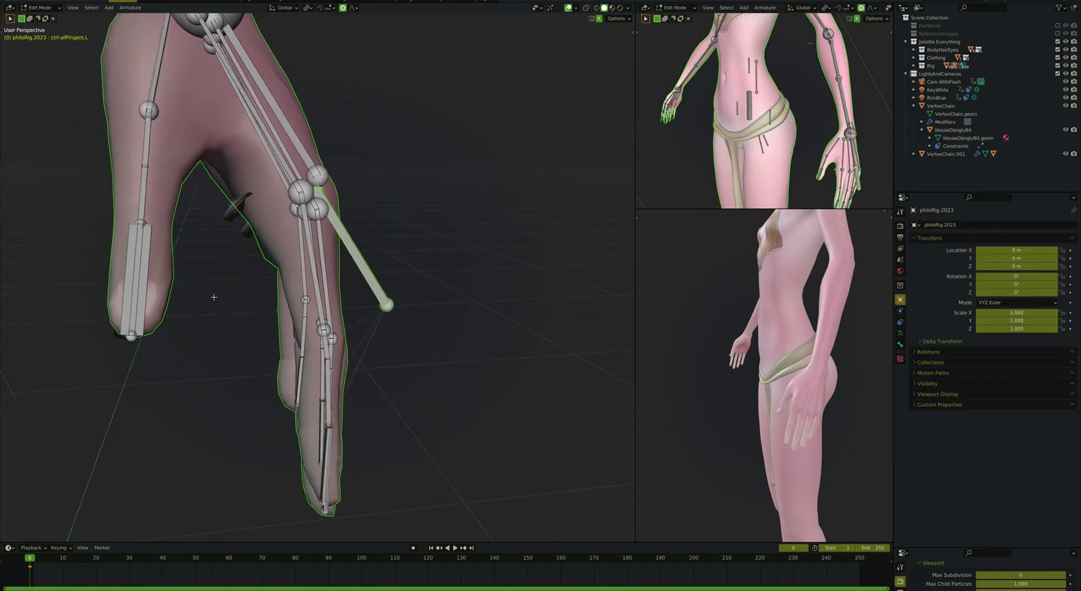
pyautogui.moveTo(214, 297); pyautogui.dragTo(243, 341, button='middle')
pyautogui.moveTo(214, 298); pyautogui.dragTo(225, 330, button='middle')
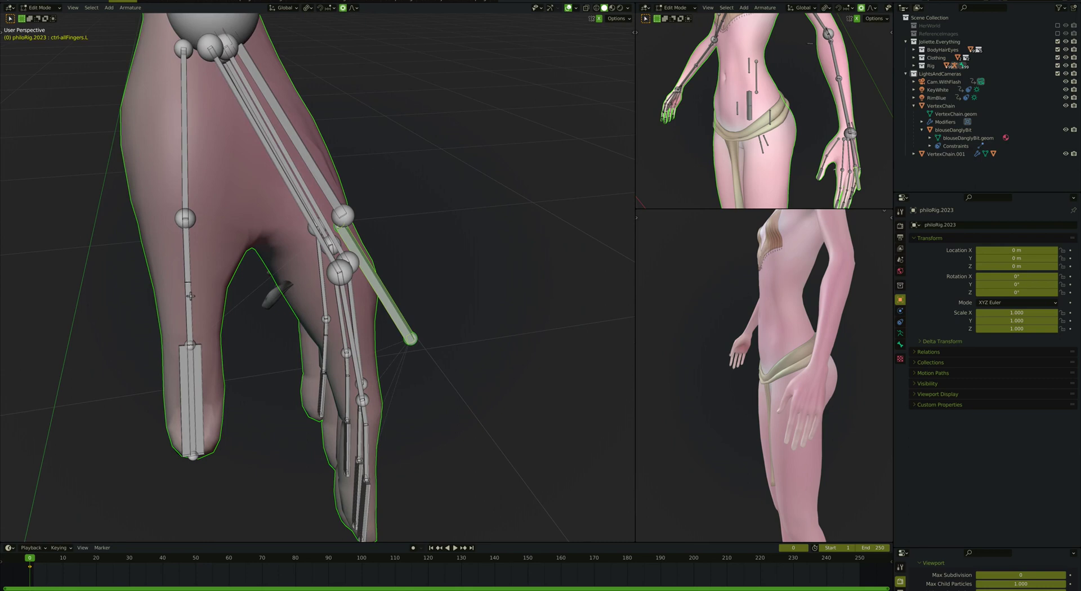
pyautogui.moveTo(190, 296); pyautogui.dragTo(321, 293, button='middle')
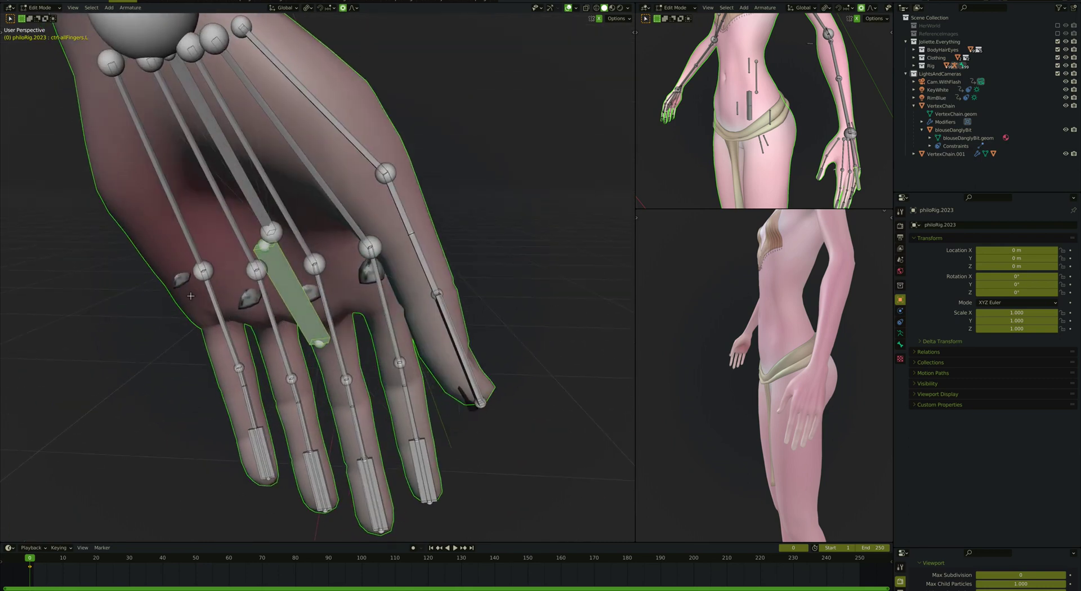
pyautogui.moveTo(426, 276); pyautogui.dragTo(428, 255, button='middle')
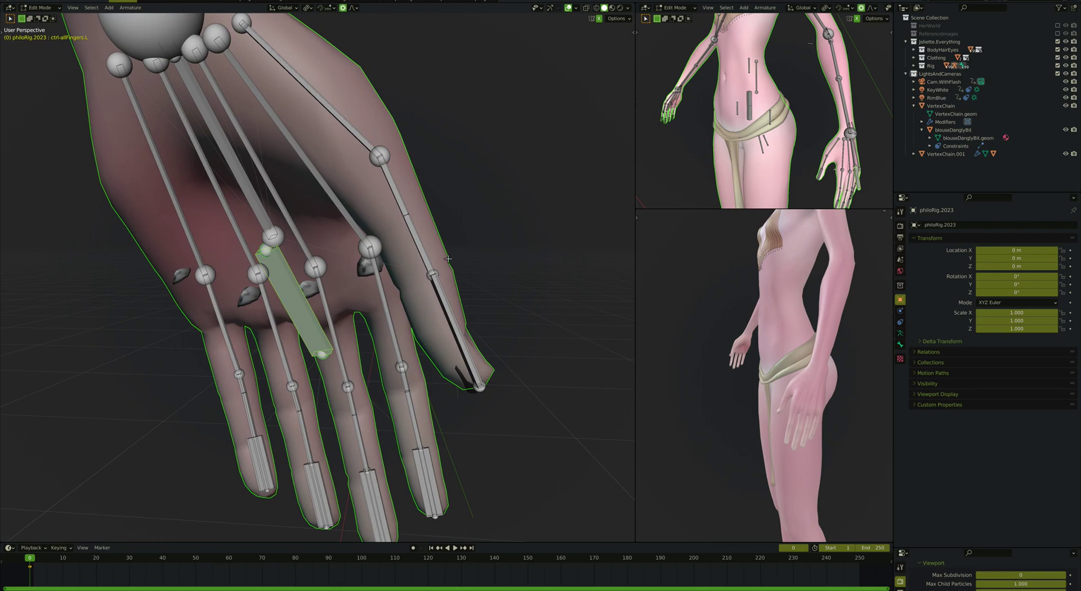
pyautogui.click(421, 251)
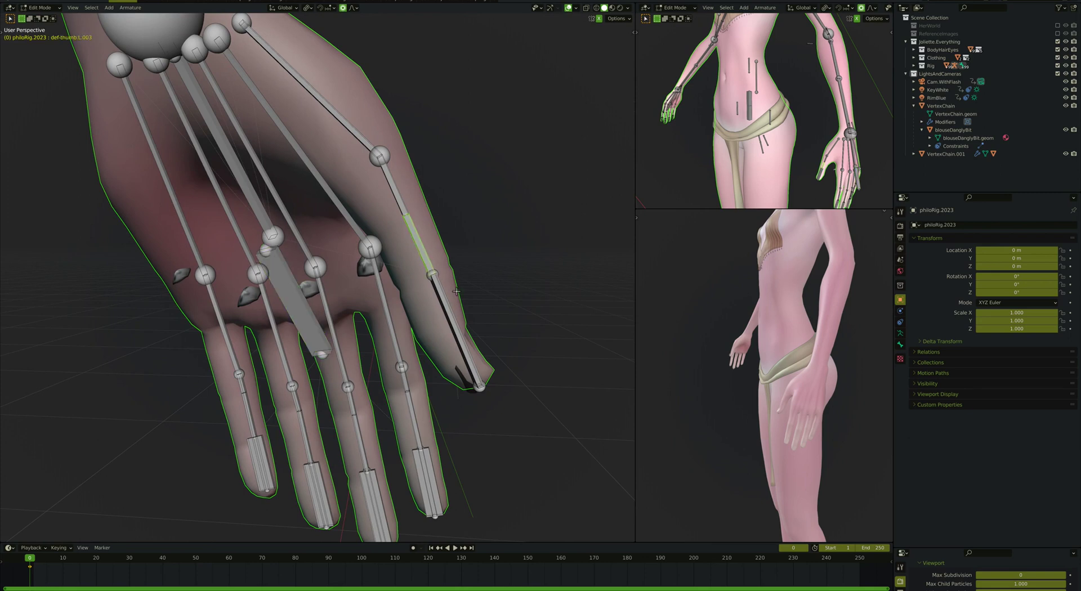
pyautogui.hotkey('alt', 'a')
pyautogui.press('b')
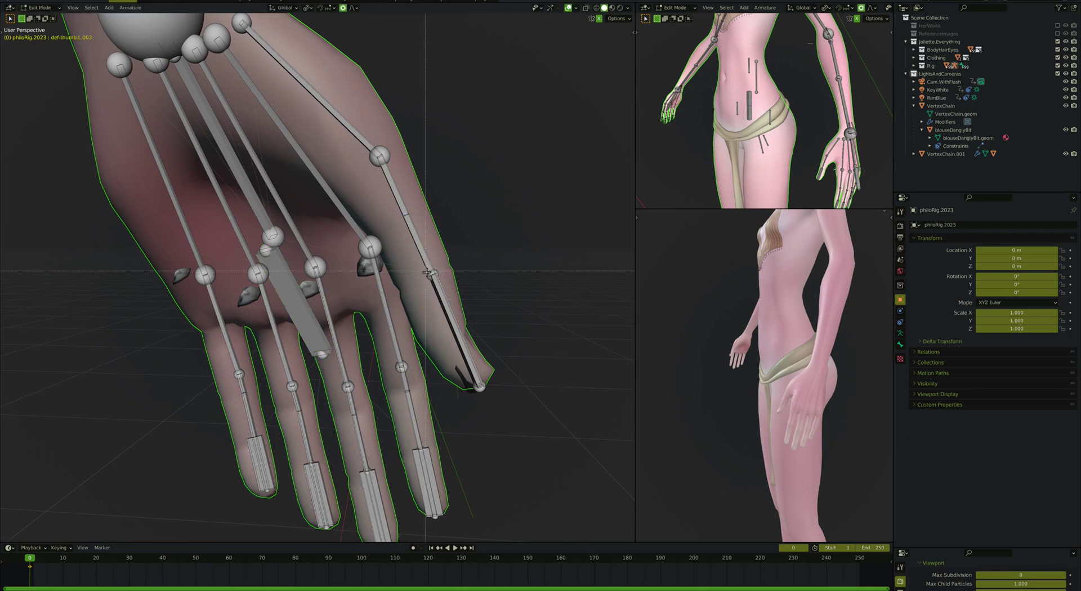
pyautogui.moveTo(426, 272); pyautogui.dragTo(438, 278)
pyautogui.moveTo(475, 279); pyautogui.dragTo(467, 278, button='middle')
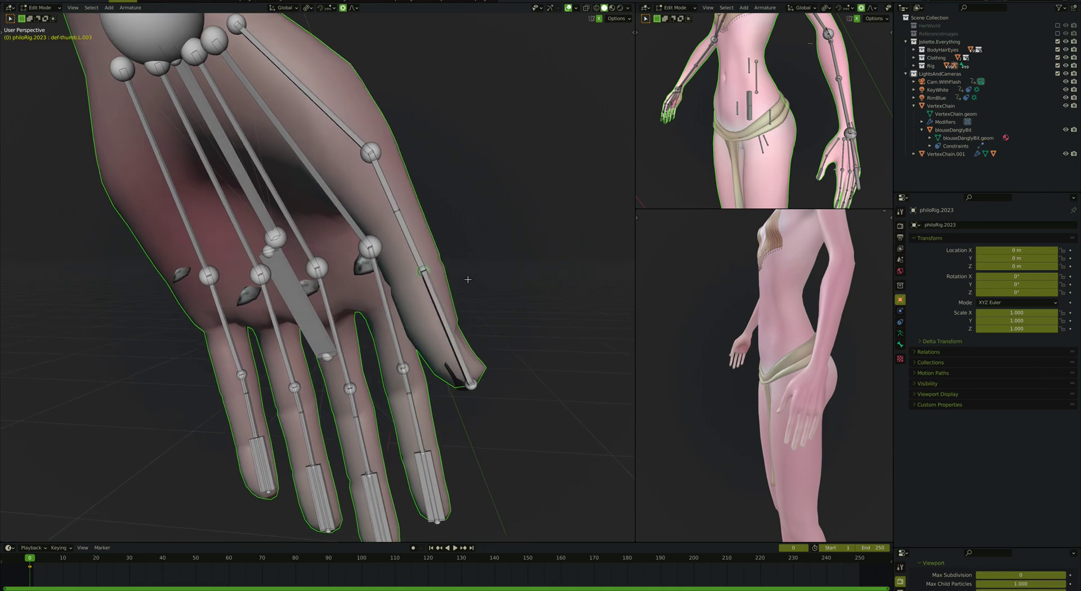
pyautogui.press('g')
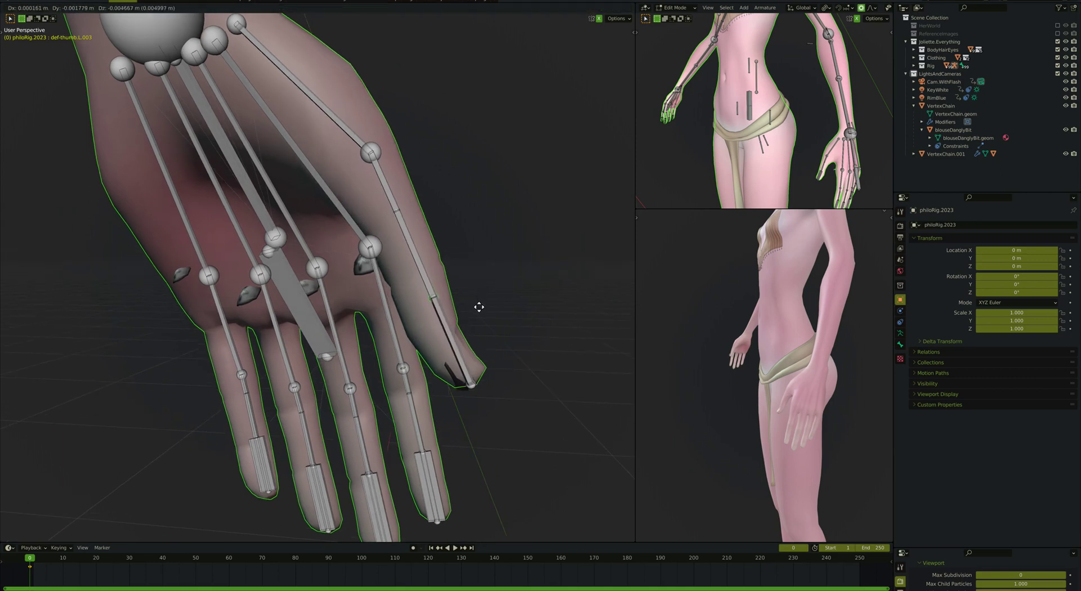
pyautogui.click(477, 305)
# Step: Move the joint at the head of def-thumb.L.003 about 0.009 m toward the thumb tip, shortening that bone
pyautogui.click(399, 213)
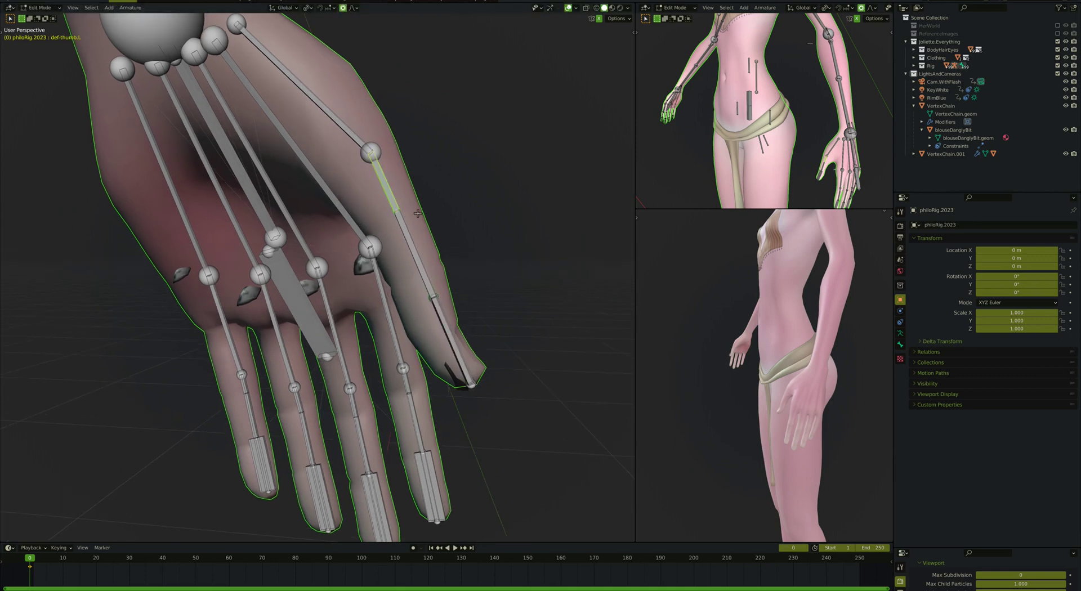
pyautogui.click(404, 215)
pyautogui.hotkey('alt', 'a')
pyautogui.press('b')
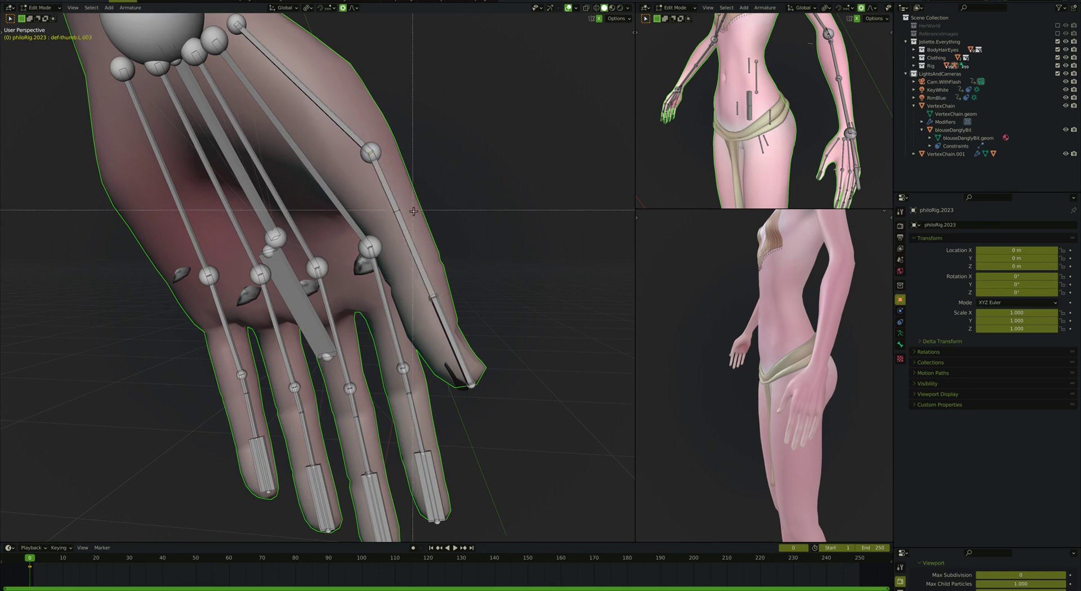
pyautogui.moveTo(406, 208); pyautogui.dragTo(400, 213)
pyautogui.press('g')
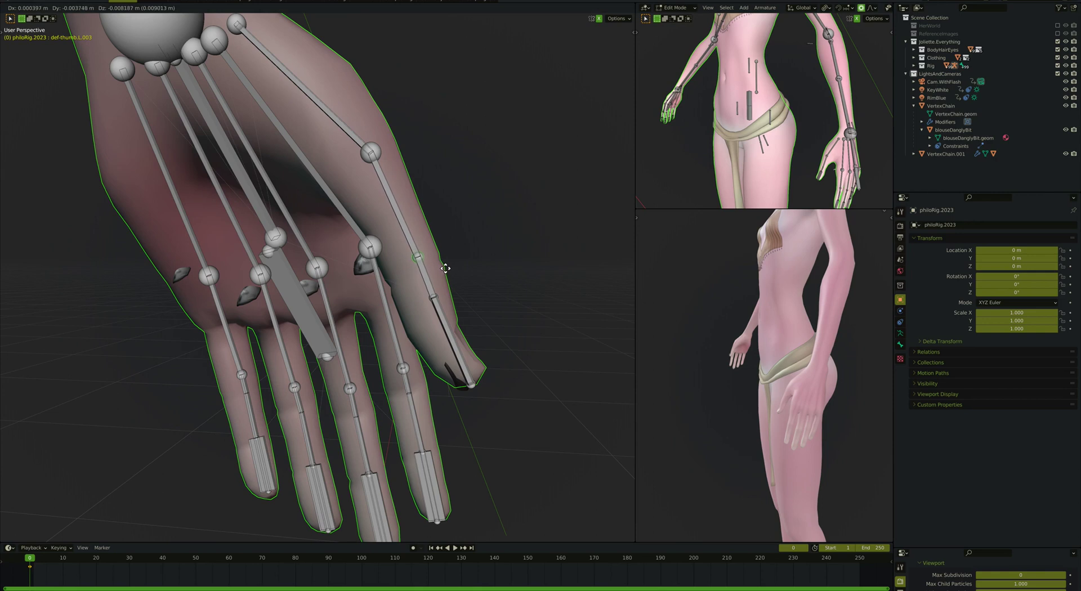
pyautogui.click(444, 271)
# Step: Nudge the head joint of def-thumb.L.003 and the short bone itself into line with the thumb, seen from the side
pyautogui.moveTo(443, 270); pyautogui.dragTo(442, 265, button='middle')
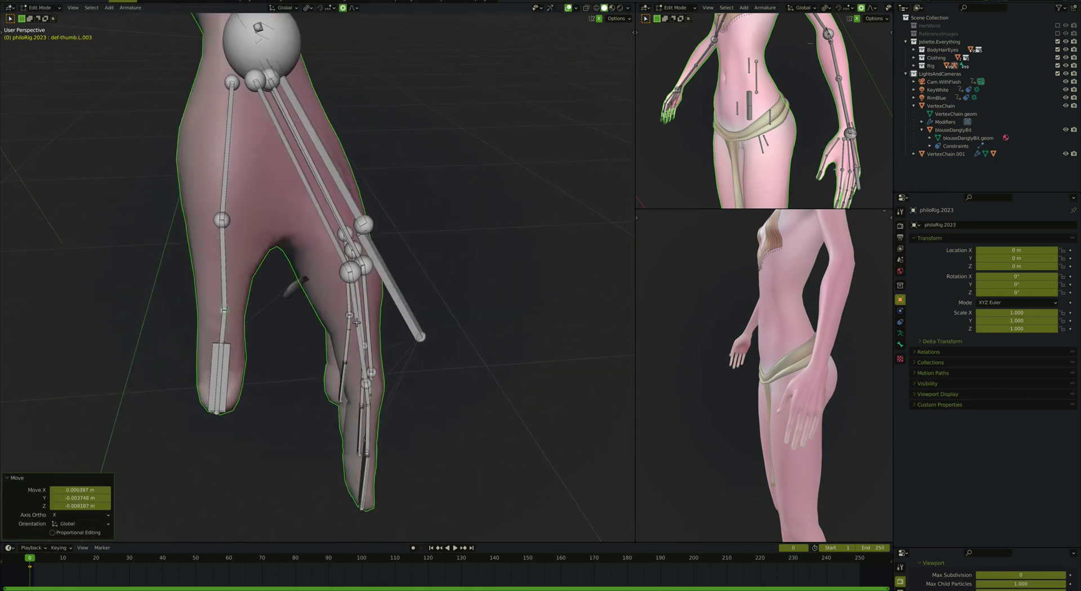
pyautogui.press('g')
pyautogui.click(349, 325)
pyautogui.moveTo(349, 326); pyautogui.dragTo(306, 310, button='middle')
pyautogui.press('g')
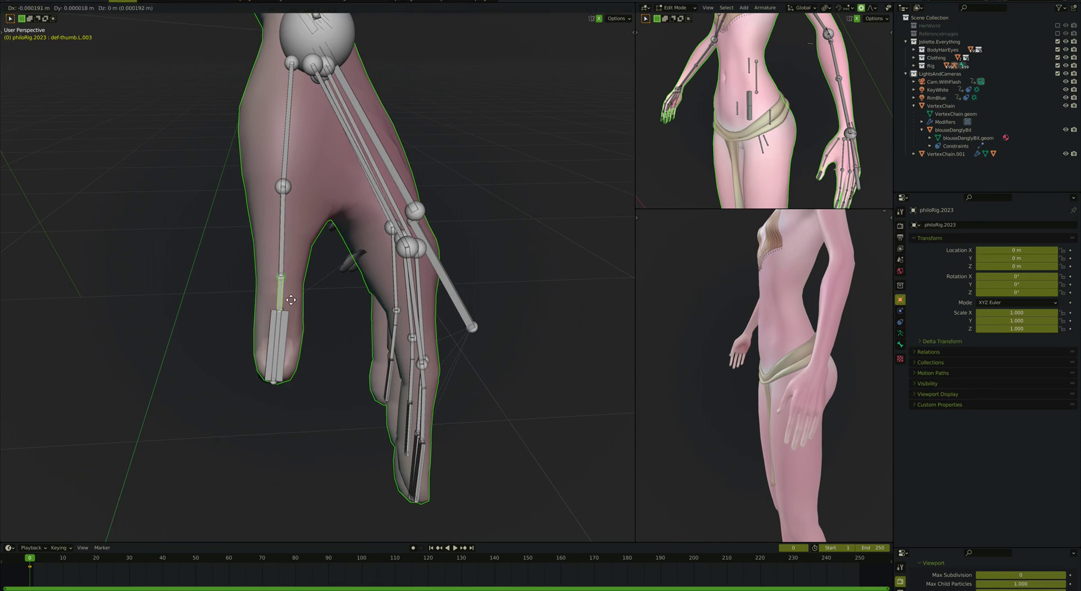
pyautogui.click(291, 299)
# Step: Fine-tune the joint between def-thumb.L.003 and the thumb tip bone, checking its alignment from different angles
pyautogui.click(282, 310)
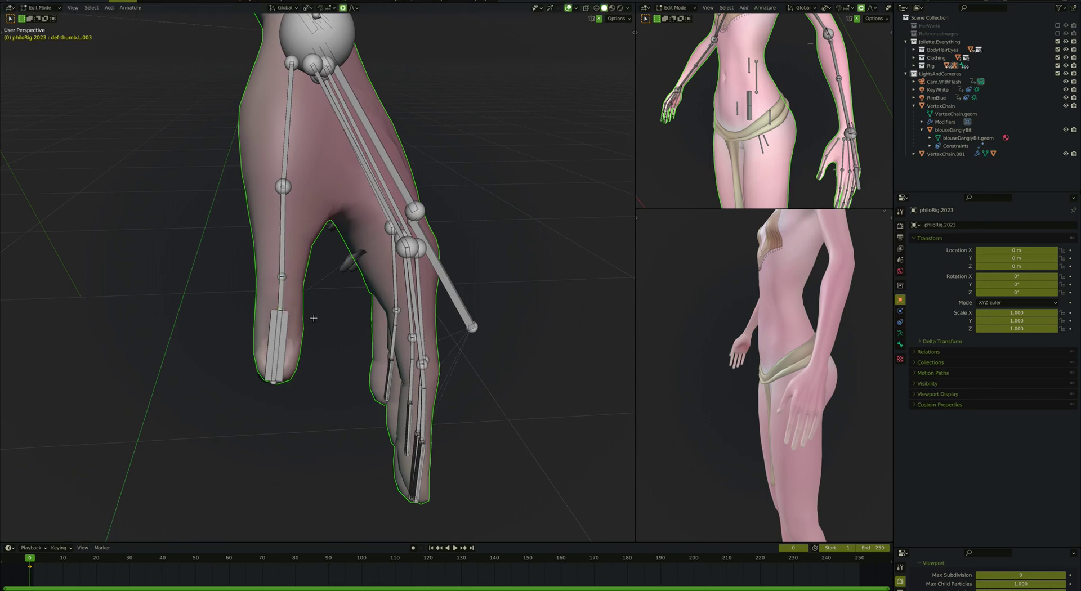
pyautogui.press('g')
pyautogui.click(312, 315)
pyautogui.moveTo(311, 314); pyautogui.dragTo(254, 261, button='middle')
pyautogui.click(285, 291)
pyautogui.press('g')
pyautogui.click(293, 298)
# Step: In Pose Mode, try moving ctrl-thumb.L up toward the palm and check how the left thumb bends from different angles
pyautogui.hotkey('ctrl', 'Tab')
pyautogui.click(246, 290)
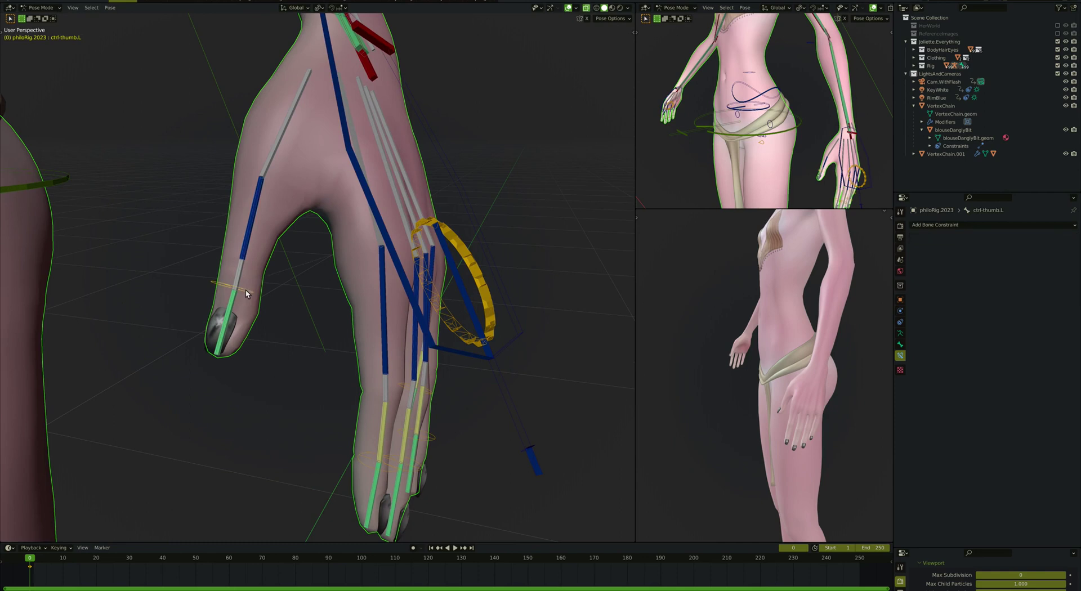
pyautogui.press('g')
pyautogui.click(300, 235)
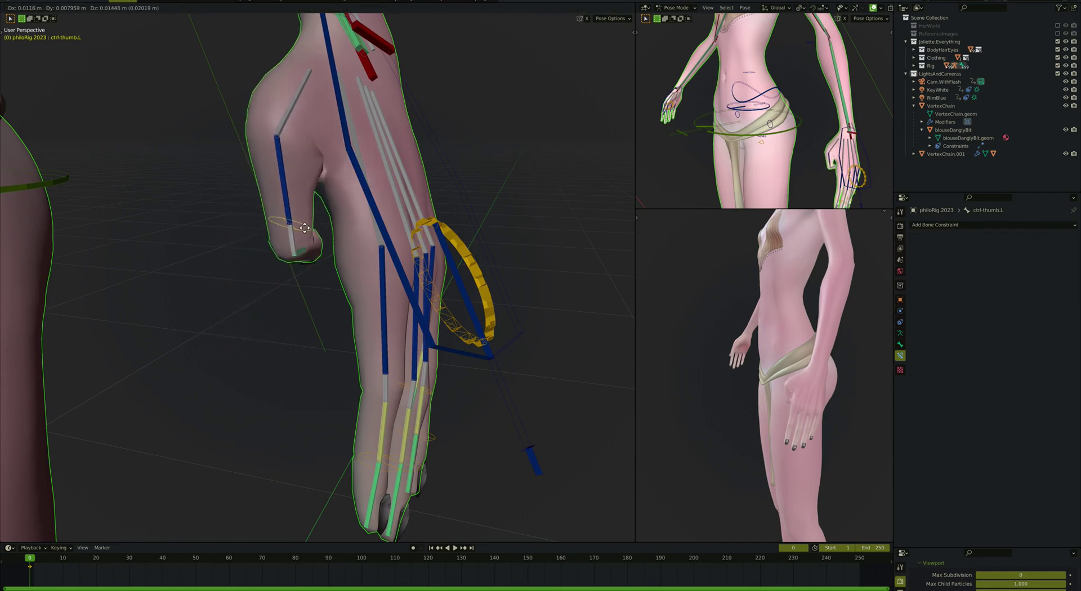
pyautogui.moveTo(300, 234); pyautogui.dragTo(303, 226, button='middle')
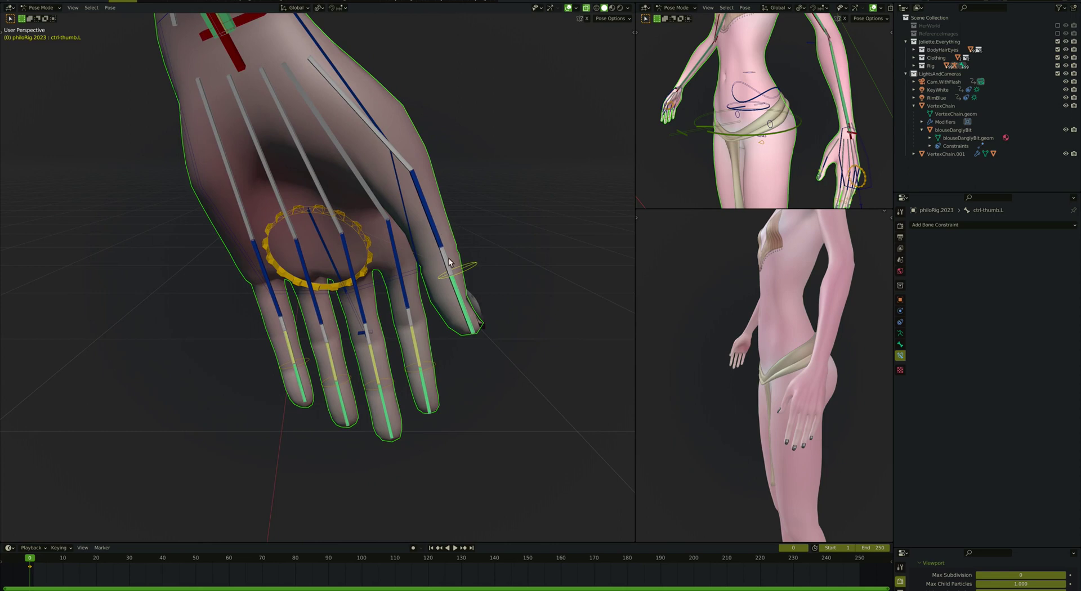
pyautogui.moveTo(448, 258); pyautogui.dragTo(448, 258, button='middle')
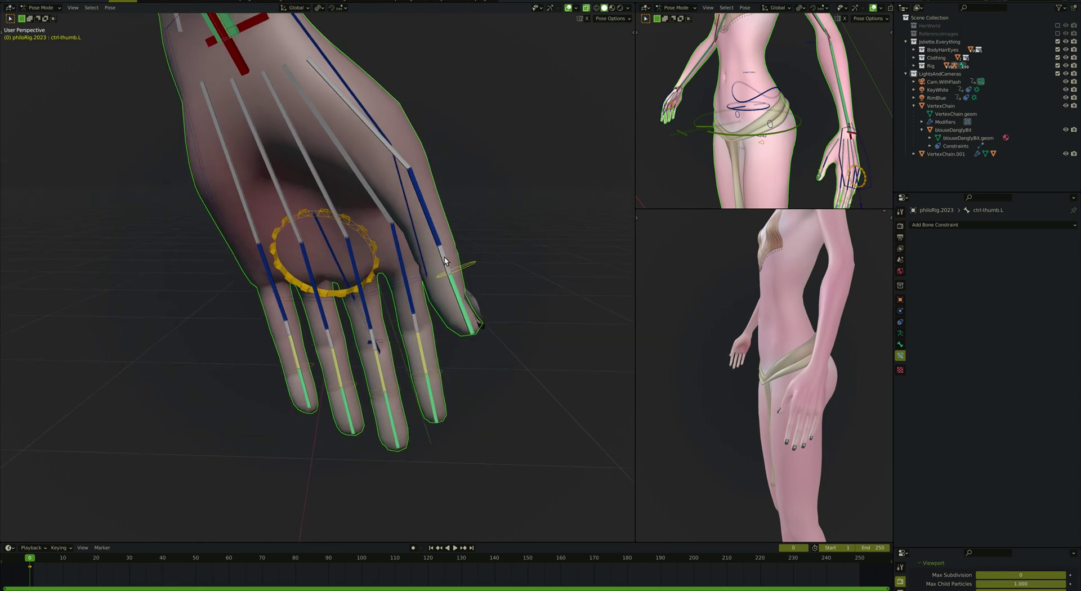
# Step: Check the constraints on def-thumb.L.001, and add a Copy Rotation constraint to def-thumb.L.003 with def-thumb.L as its target bone
pyautogui.click(446, 262)
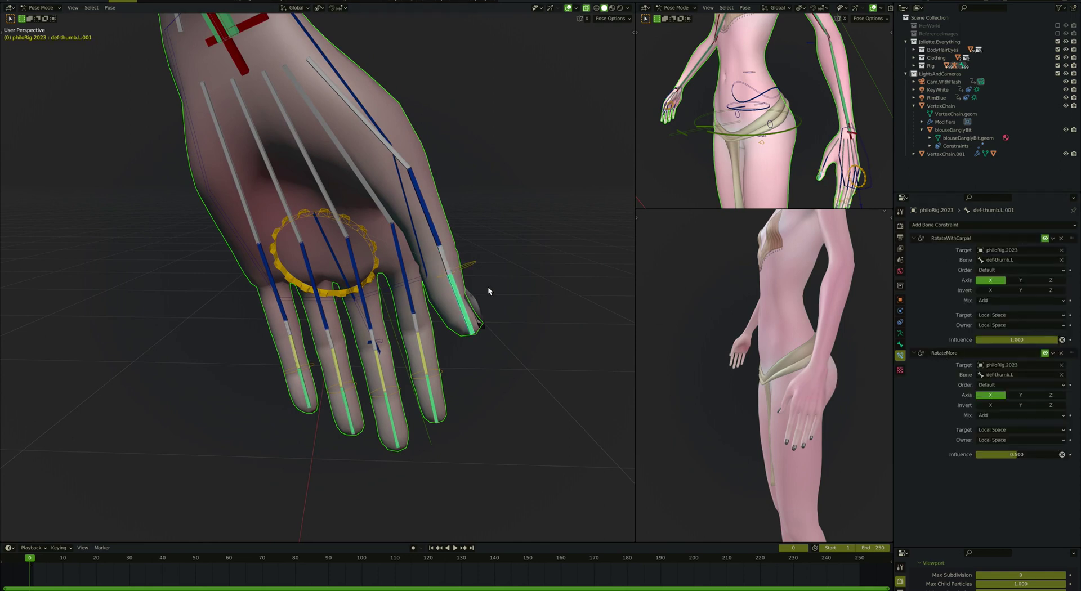
pyautogui.click(434, 234)
pyautogui.keyDown('shift'); pyautogui.click(444, 256); pyautogui.keyUp('shift')
pyautogui.press('shift+super+c')
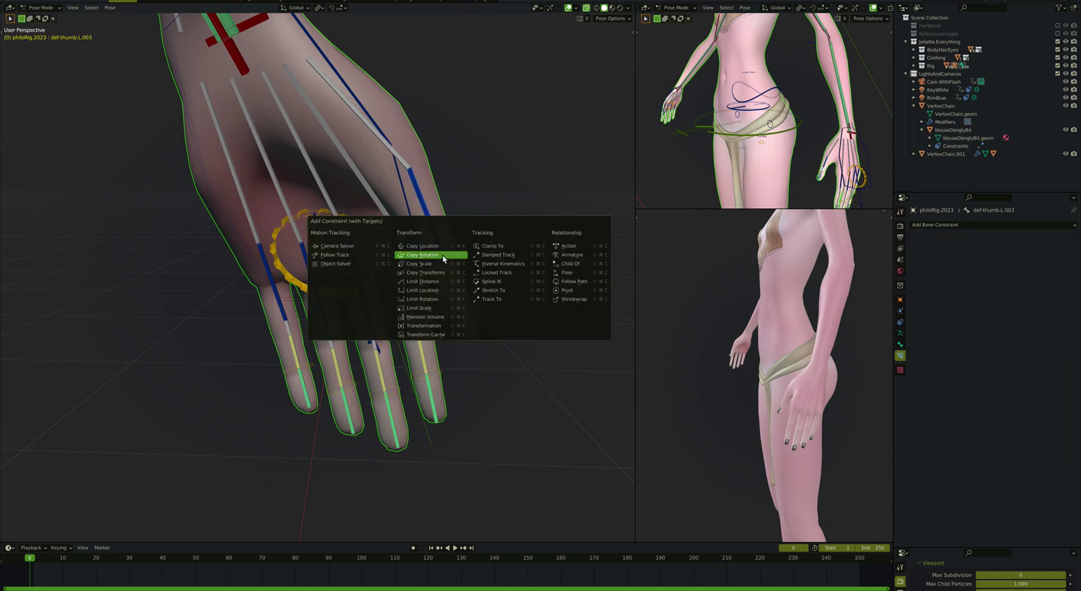
pyautogui.click(437, 254)
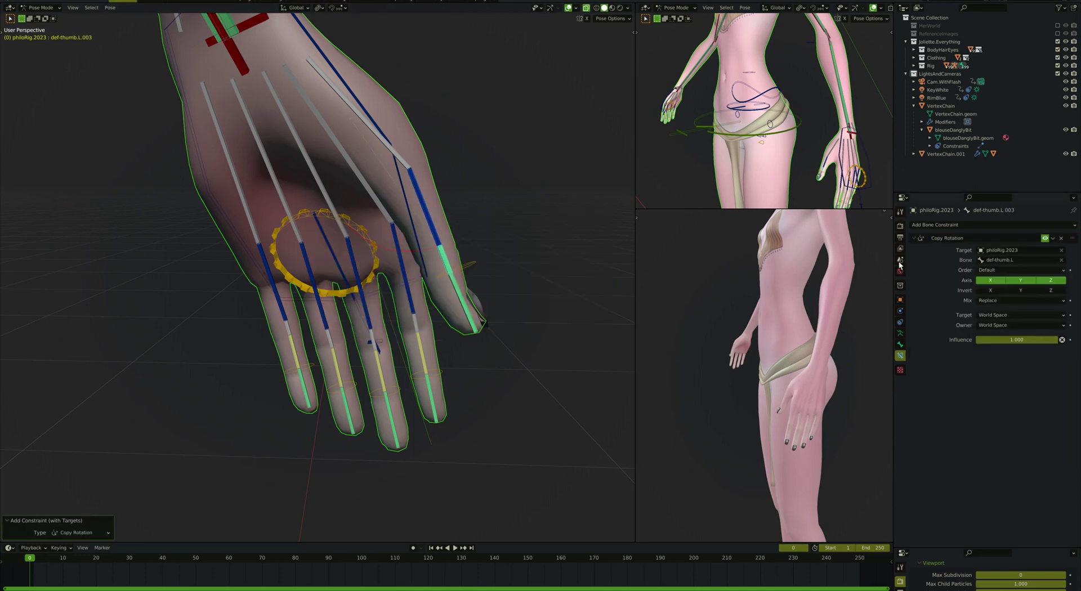
# Step: Limit the Copy Rotation on def-thumb.L.003 to the X axis, with mix Add and Local Space for target and owner
pyautogui.moveTo(1016, 281); pyautogui.dragTo(1063, 284)
pyautogui.click(996, 301)
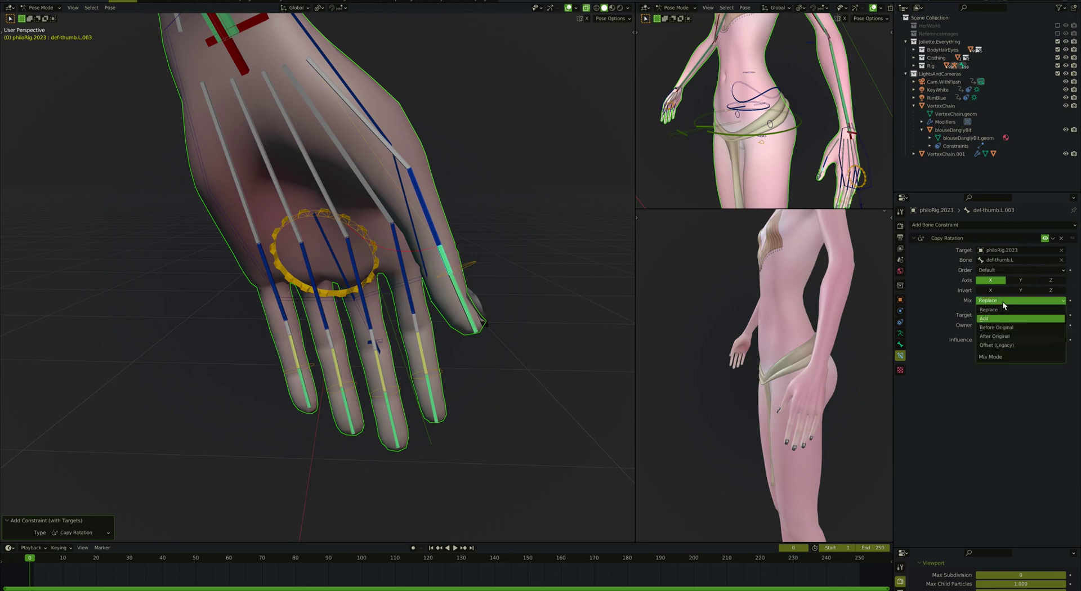
pyautogui.click(1002, 321)
pyautogui.keyDown('ctrl'); pyautogui.scroll(-4, 1003, 315); pyautogui.keyUp('ctrl')
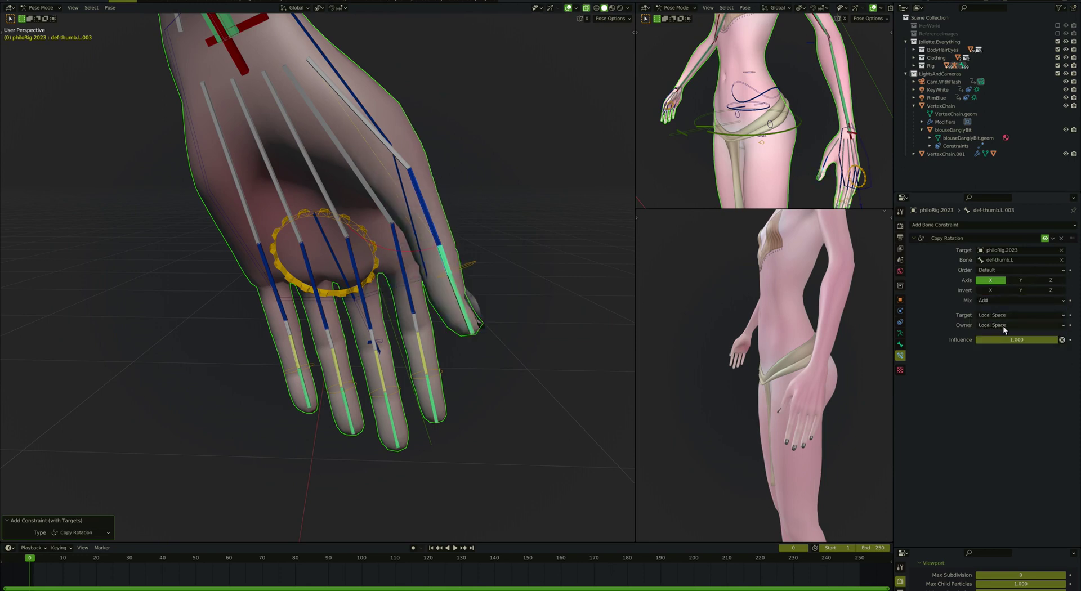
# Step: Test the new thumb constraint by moving ctrl-thumb.L across the palm, and undo the test pose
pyautogui.click(468, 267)
pyautogui.press('g')
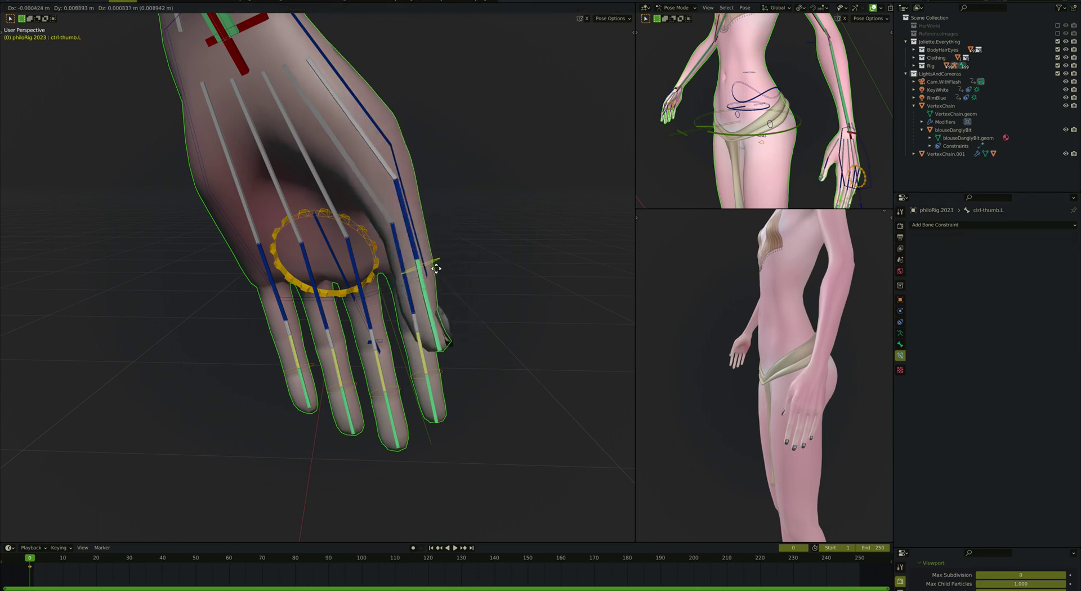
pyautogui.click(390, 245)
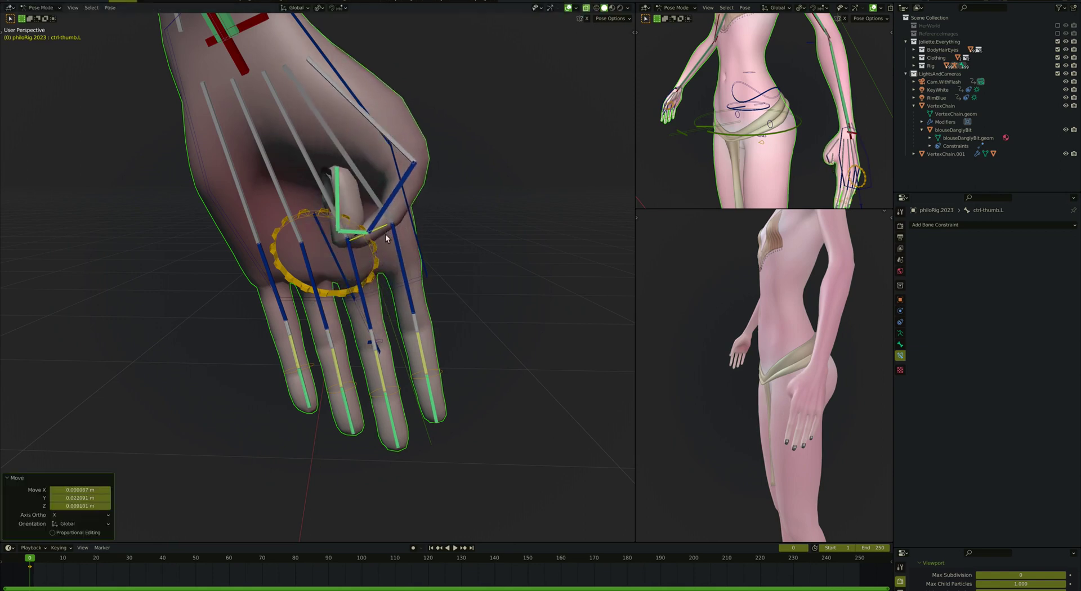
pyautogui.moveTo(394, 248); pyautogui.dragTo(531, 285, button='middle')
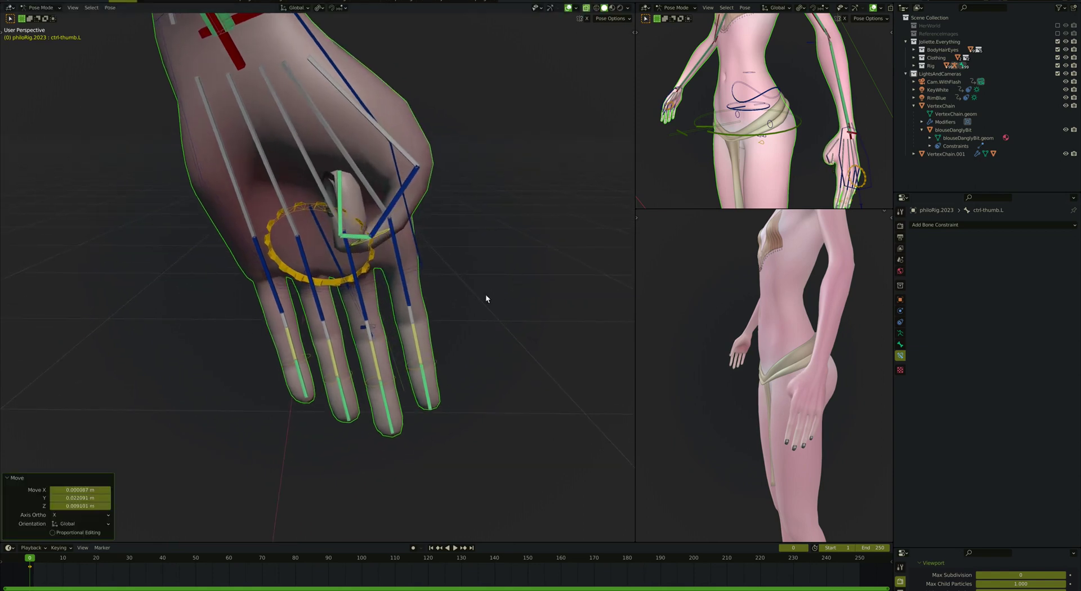
pyautogui.hotkey('ctrl', 'z')
pyautogui.press('KP_6')
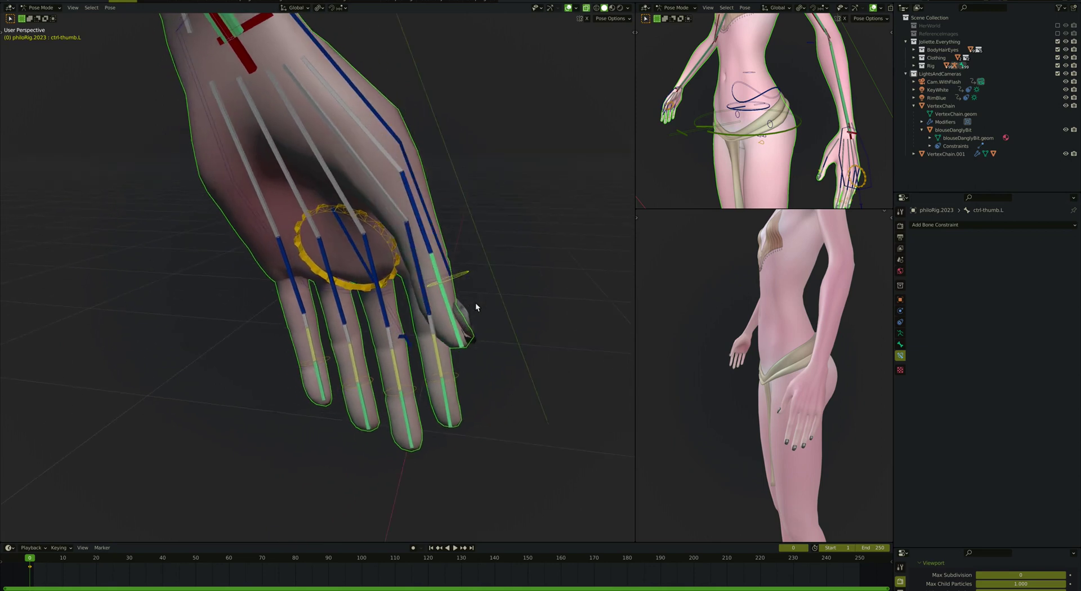
pyautogui.press('g')
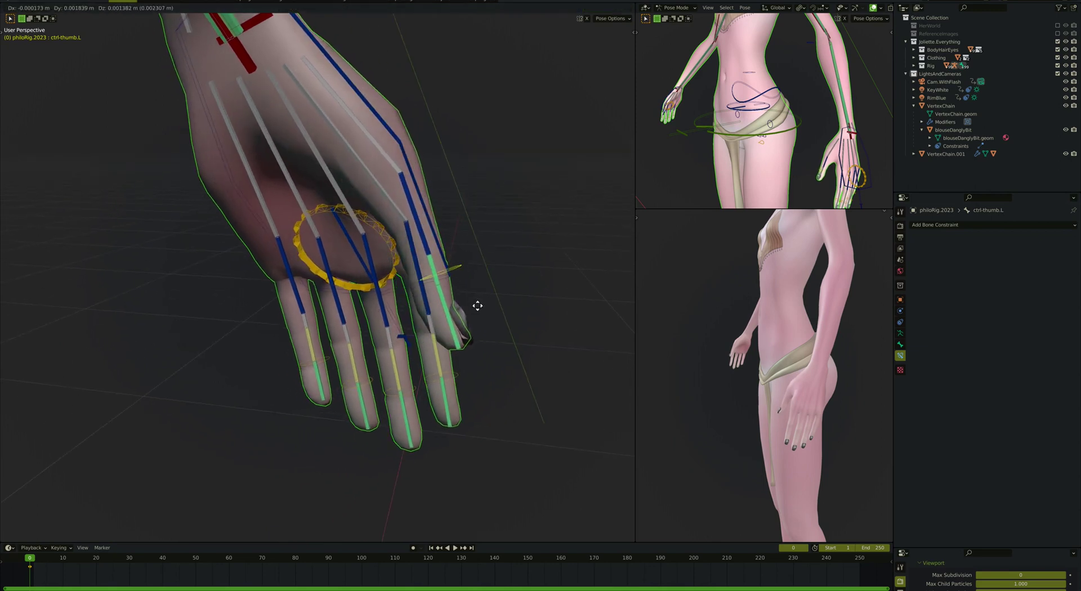
pyautogui.press('Escape')
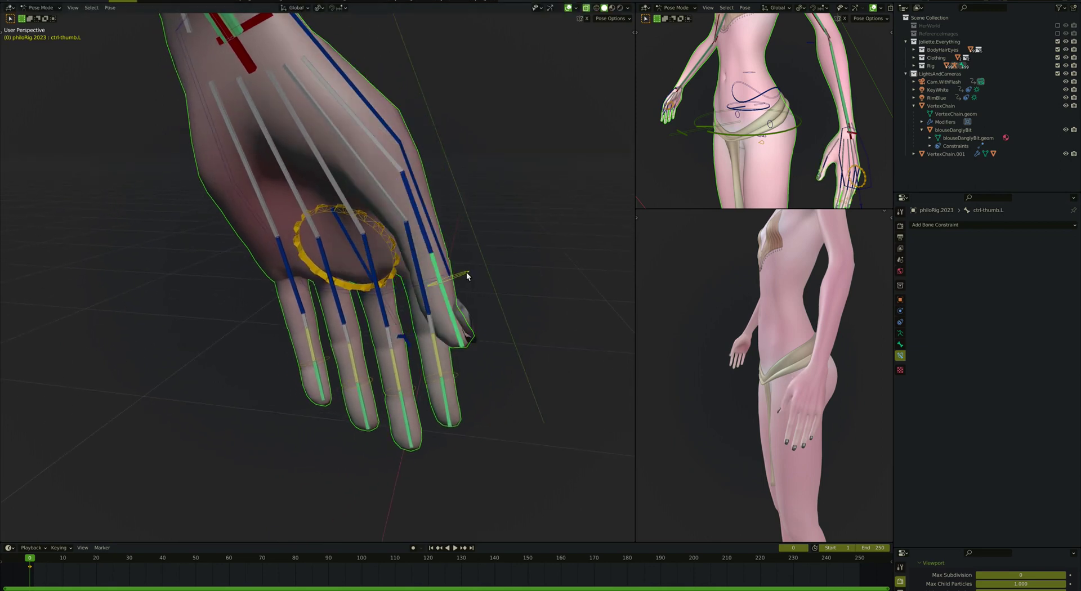
# Step: In Edit Mode, place the 3D cursor on the joint between def-thumb.L and def-thumb.L.003
pyautogui.press('Tab')
pyautogui.scroll(10, 462, 289)
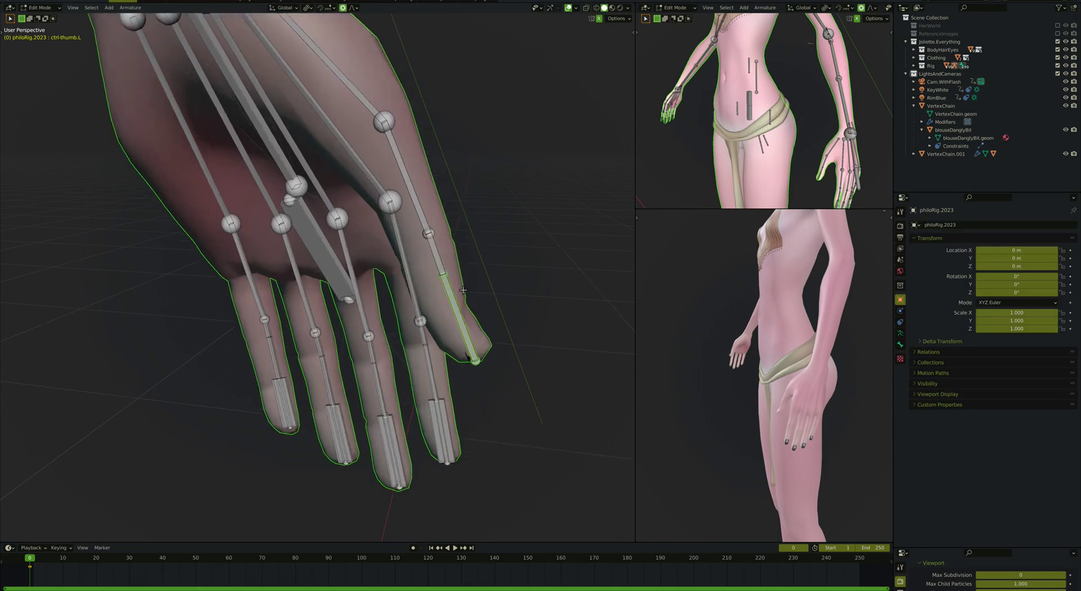
pyautogui.moveTo(463, 289); pyautogui.dragTo(259, 265, button='middle')
pyautogui.click(238, 248)
pyautogui.hotkey('shift', 's')
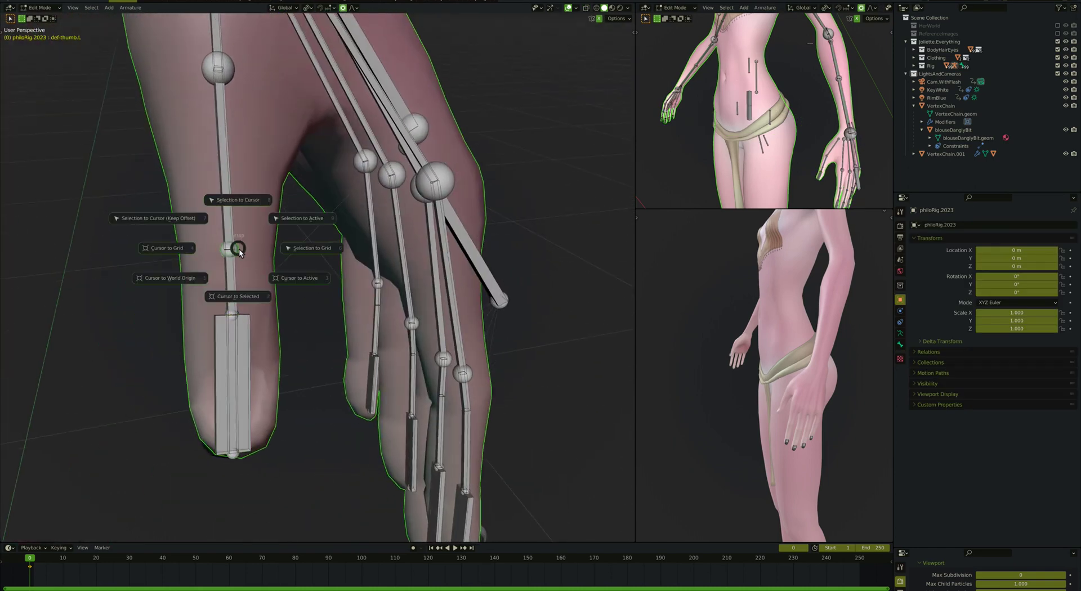
pyautogui.press('2')
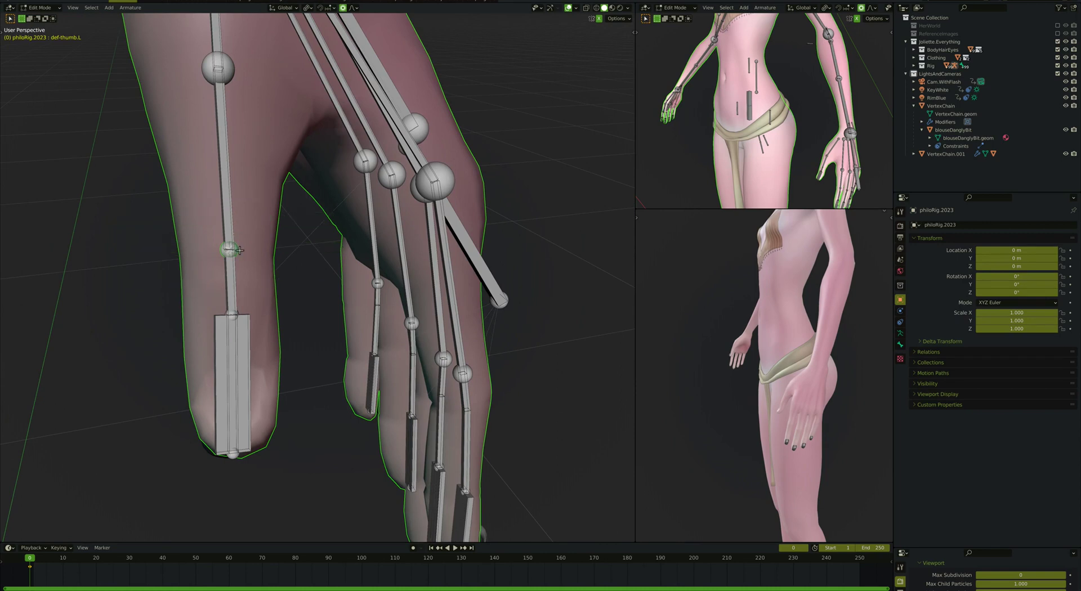
# Step: Snap the ctrl-thumb.L bone to the 3D cursor at the tail of def-thumb.L and clear the selection
pyautogui.click(249, 332)
pyautogui.hotkey('shift', 's')
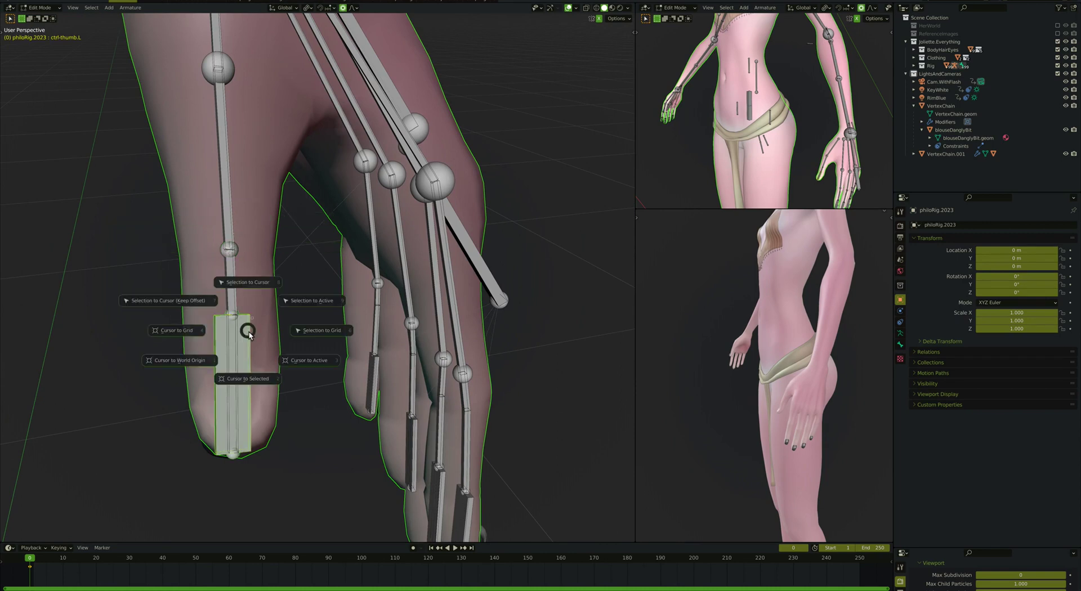
pyautogui.press('8')
pyautogui.moveTo(249, 332); pyautogui.dragTo(265, 333, button='middle')
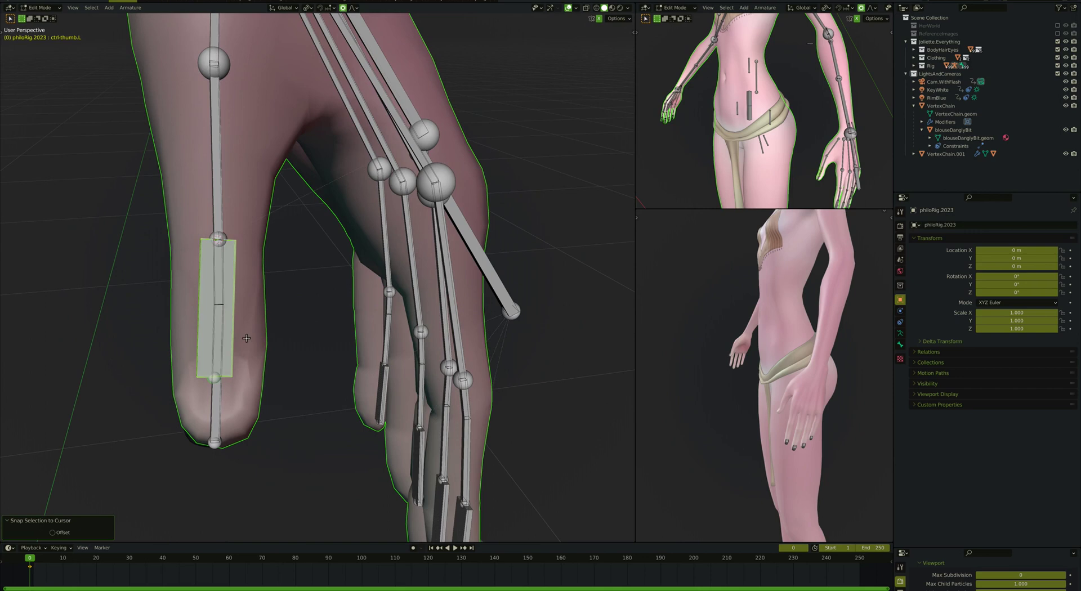
pyautogui.hotkey('alt', 'a')
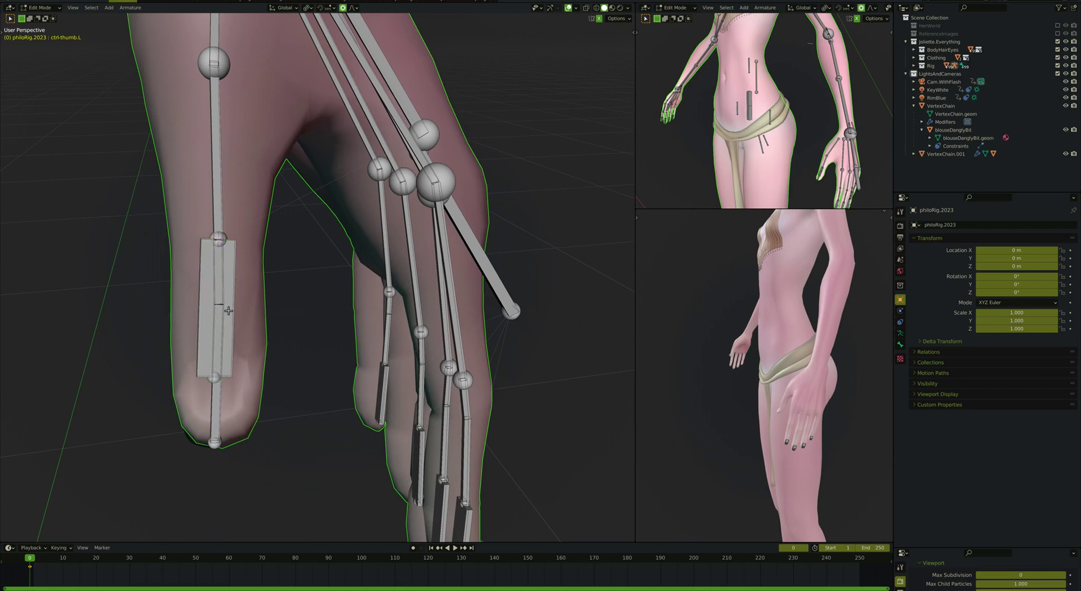
# Step: Nudge the thumb tip bone def-thumb.L.001 and rotate it about 1° to line it up with the thumb
pyautogui.click(228, 310)
pyautogui.moveTo(228, 311); pyautogui.dragTo(221, 380, button='middle')
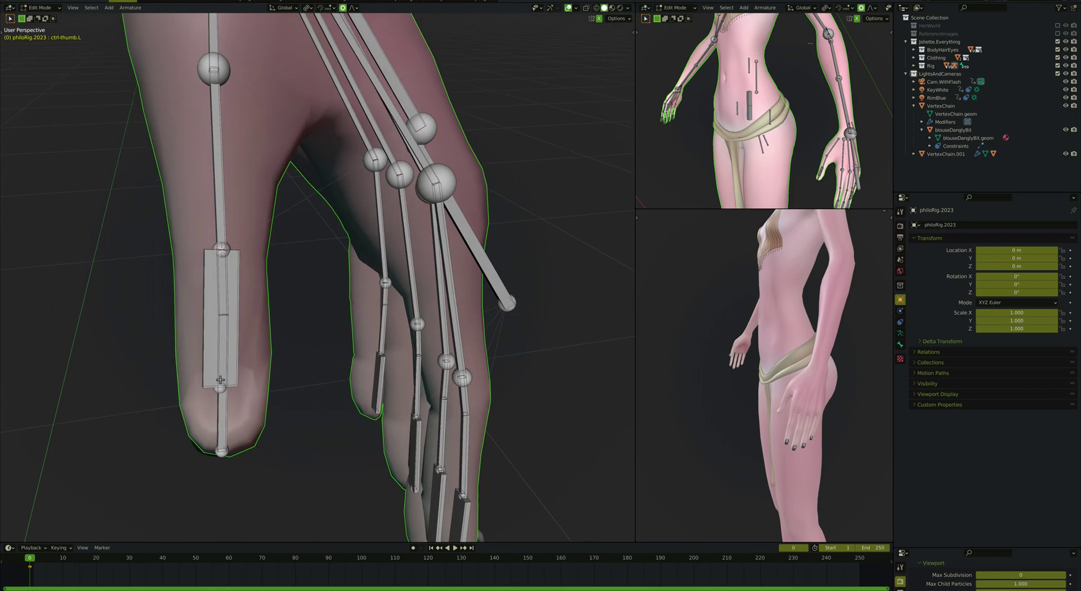
pyautogui.click(226, 414)
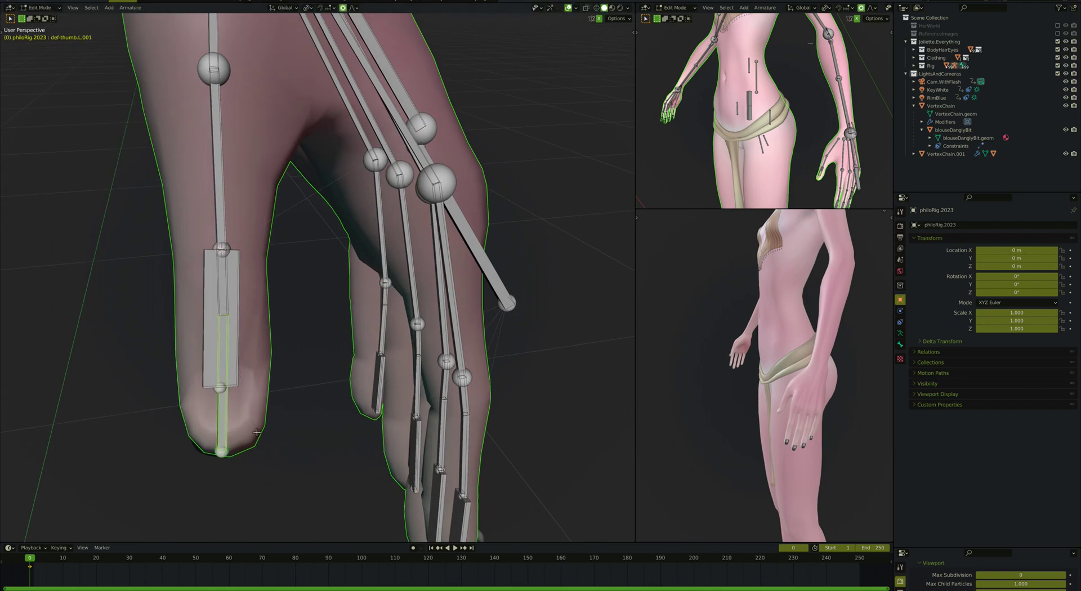
pyautogui.press('g')
pyautogui.click(255, 434)
pyautogui.press('r')
pyautogui.click(258, 431)
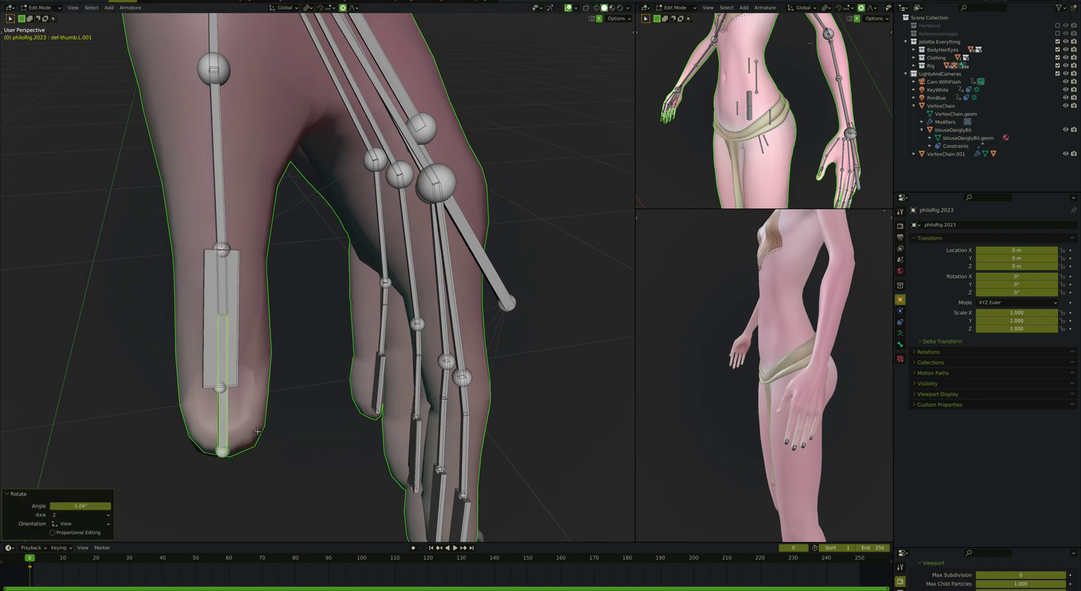
# Step: Rotate the ctrl-thumb.L bone slightly in the current view to align it with the thumb bones
pyautogui.click(224, 394)
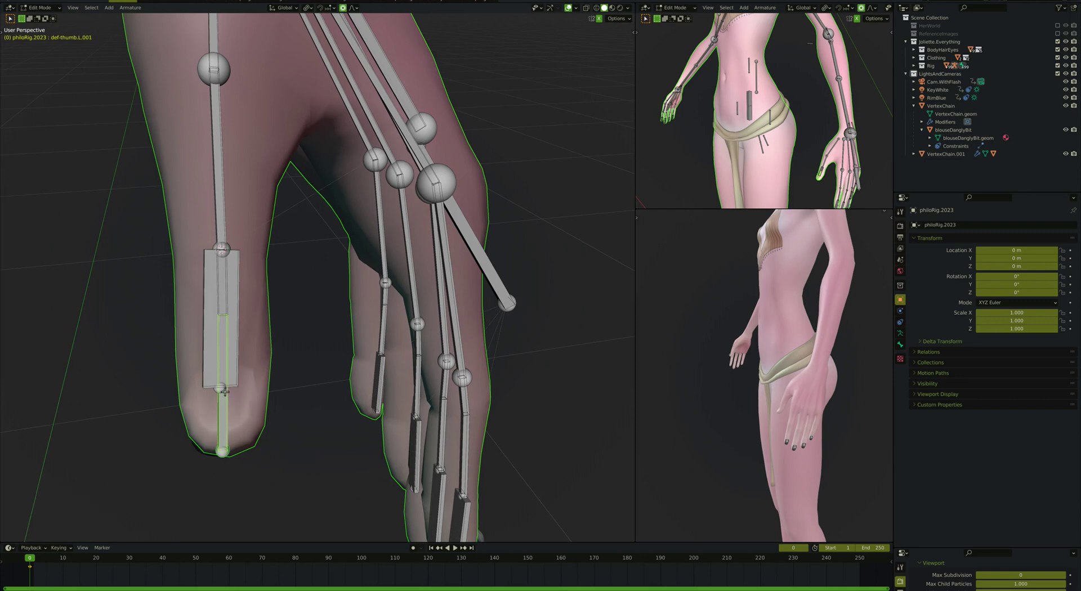
pyautogui.click(223, 383)
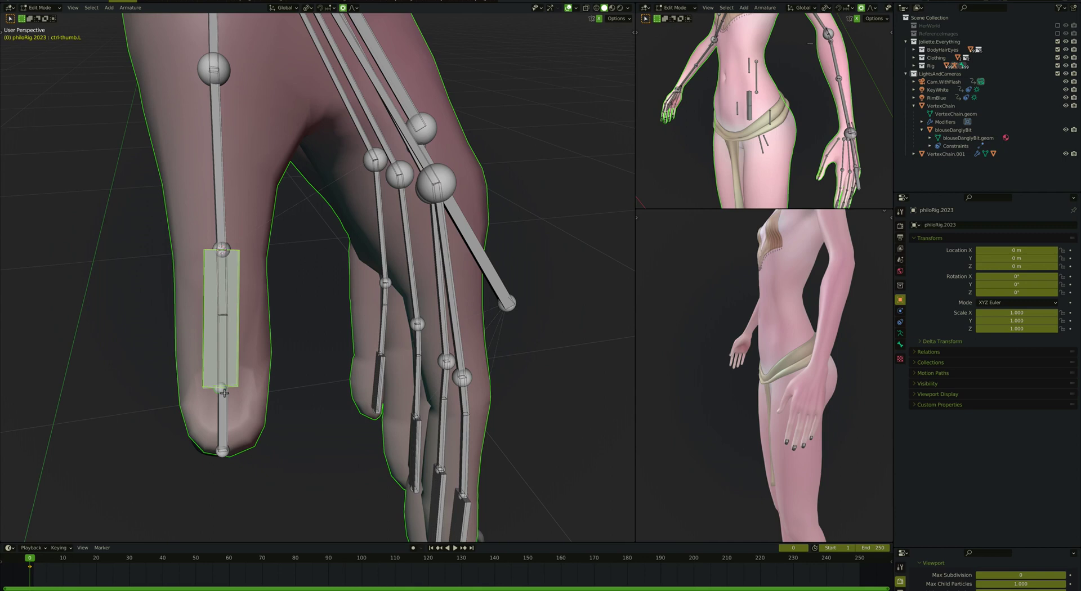
pyautogui.press('r')
pyautogui.click(256, 398)
# Step: Return to Pose Mode and move ctrl-thumb.L to check how the thumb curls with the relocated control bone
pyautogui.moveTo(257, 398); pyautogui.dragTo(258, 399, button='middle')
pyautogui.hotkey('ctrl', 'Tab')
pyautogui.press('g')
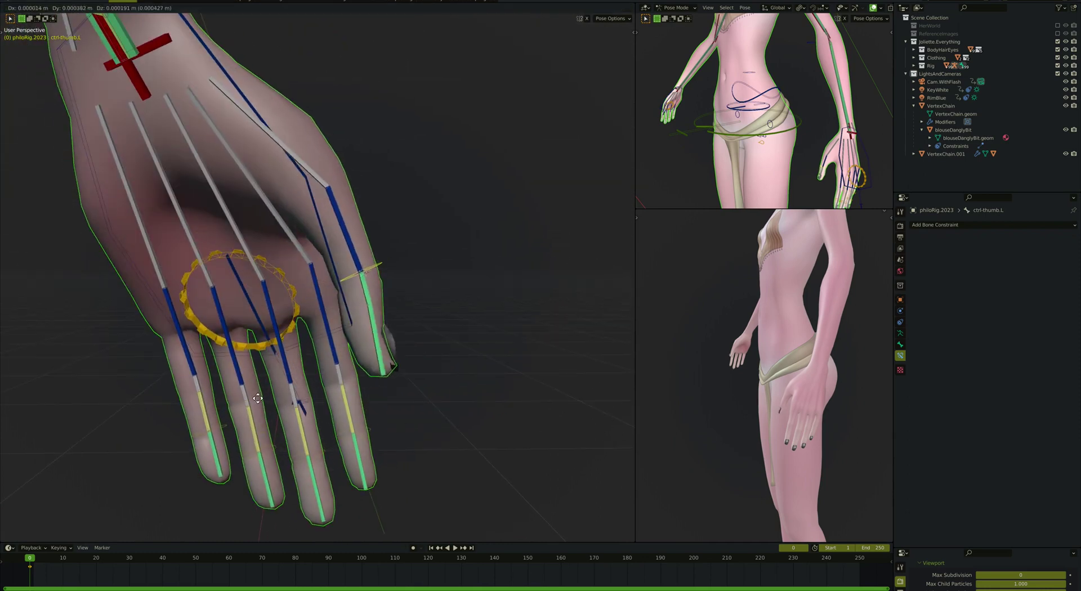
pyautogui.click(244, 366)
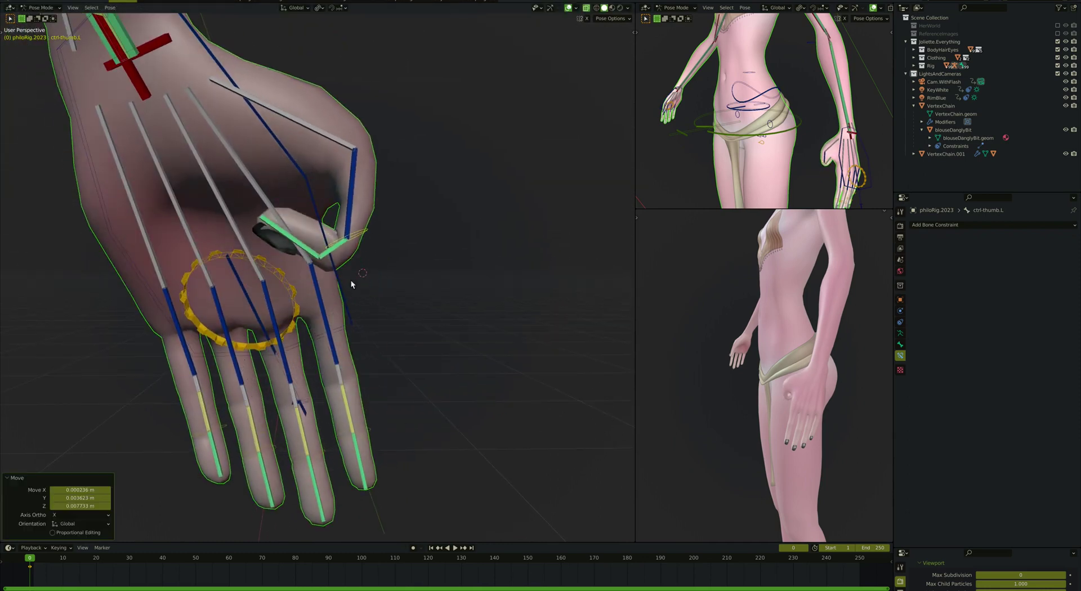
pyautogui.hotkey('ctrl', 'p')
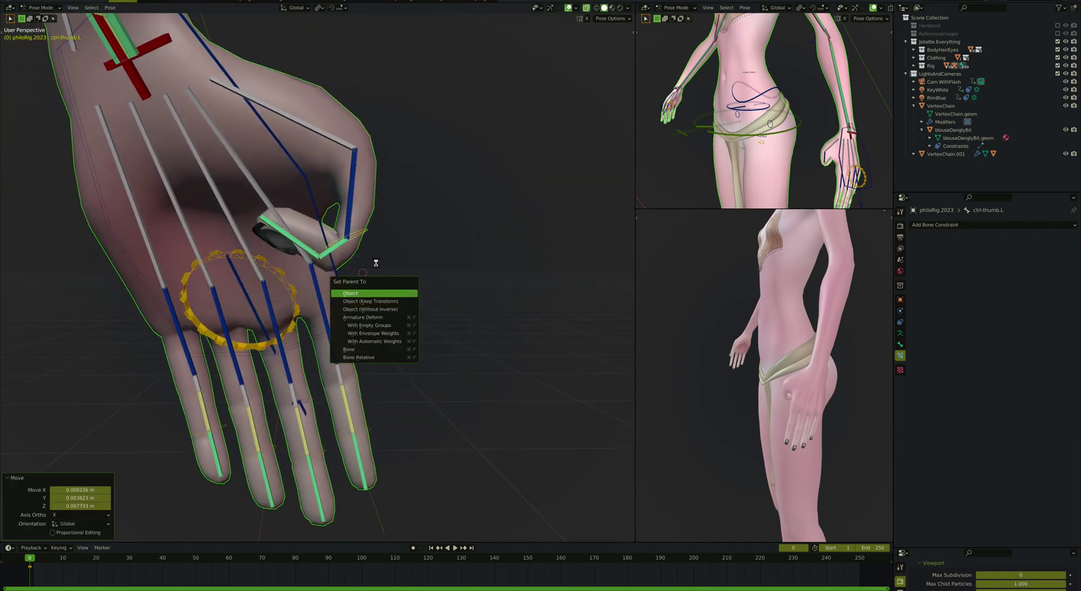
pyautogui.moveTo(342, 255); pyautogui.dragTo(339, 269, button='middle')
# Step: In Edit Mode, select the left thumb's tip and control bones and move them about 0.002 m to recenter them in the thumb
pyautogui.press('Tab')
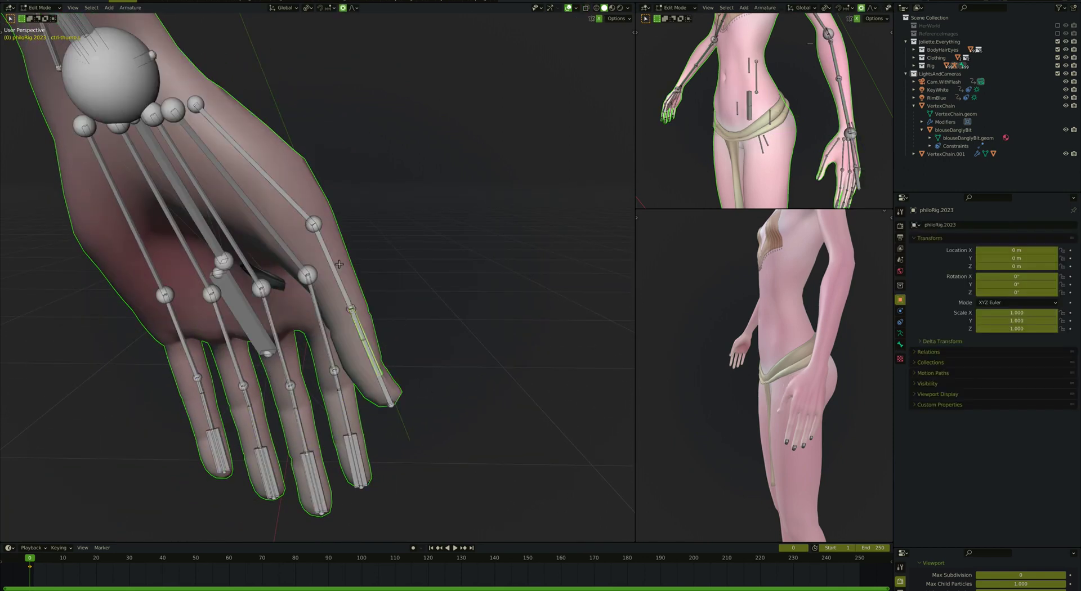
pyautogui.moveTo(369, 314); pyautogui.dragTo(369, 314, button='middle')
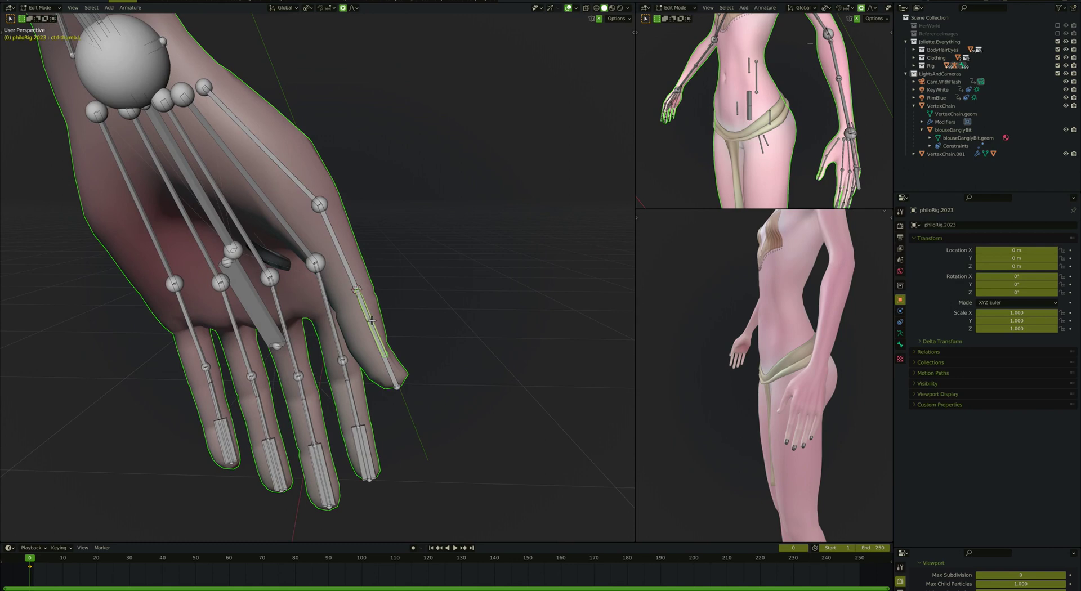
pyautogui.press('b')
pyautogui.moveTo(359, 304); pyautogui.dragTo(420, 390)
pyautogui.moveTo(357, 289); pyautogui.dragTo(347, 276, button='middle')
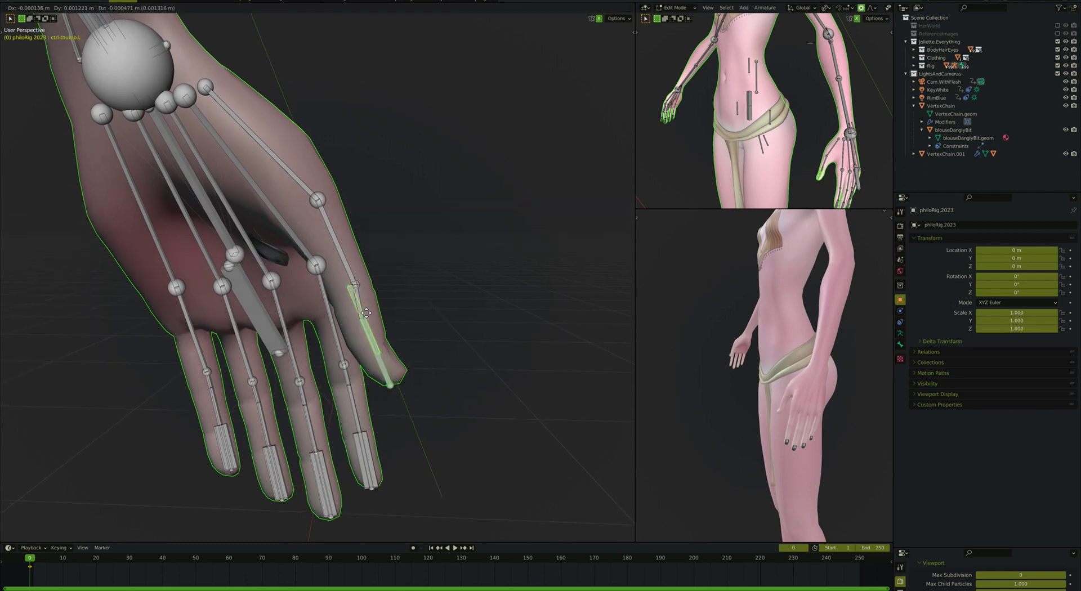
pyautogui.press('g')
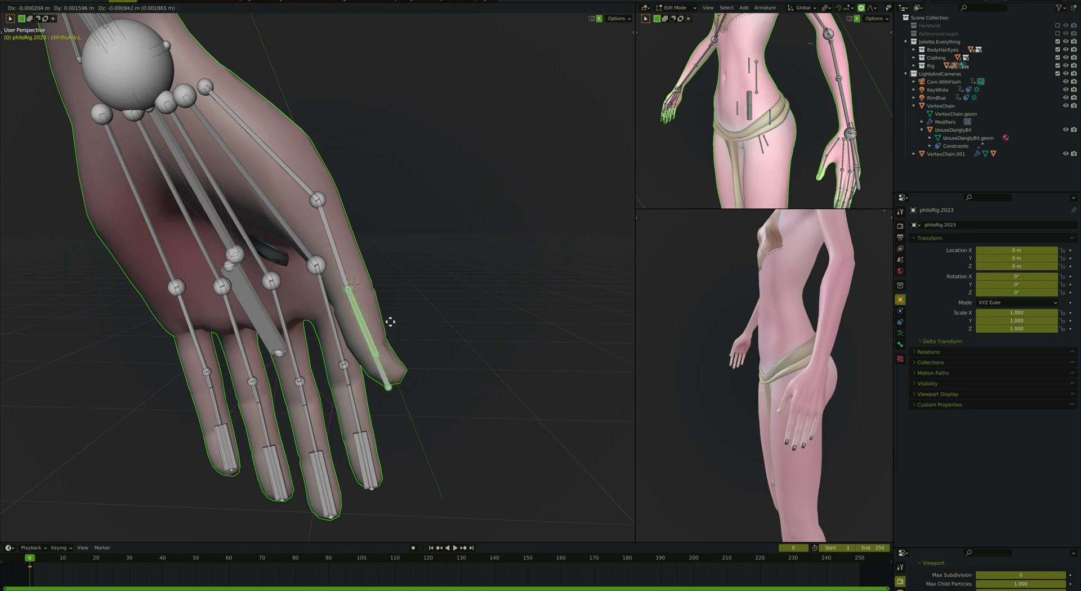
pyautogui.click(390, 323)
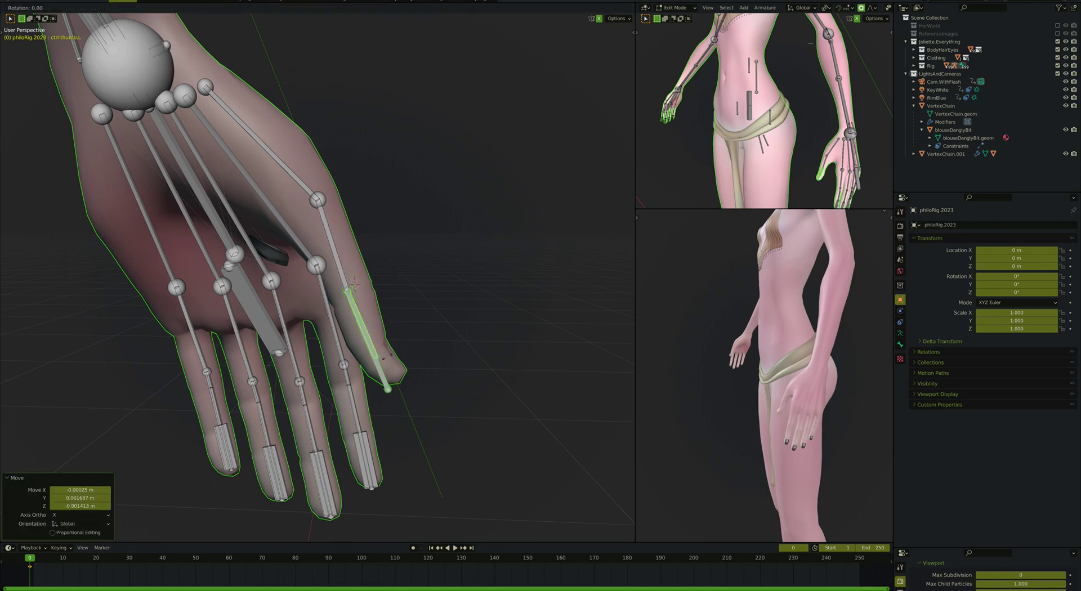
# Step: Rotate the thumb tip bones by about -2.5° and 1.8° using Individual Origins as pivot, and shift them about 0.0025 m
pyautogui.click(342, 294)
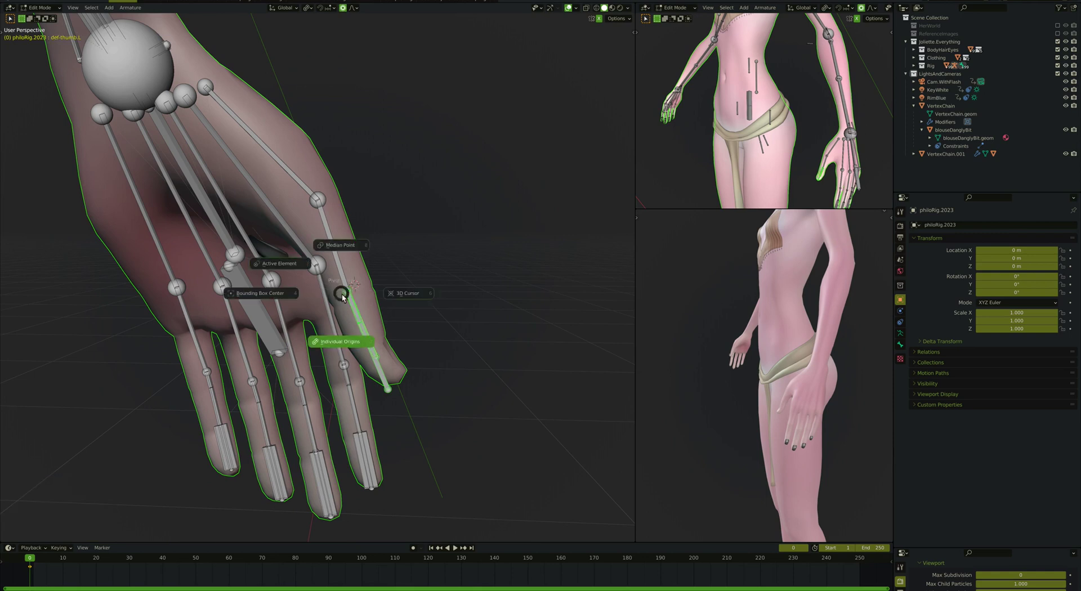
pyautogui.press('r')
pyautogui.click(371, 368)
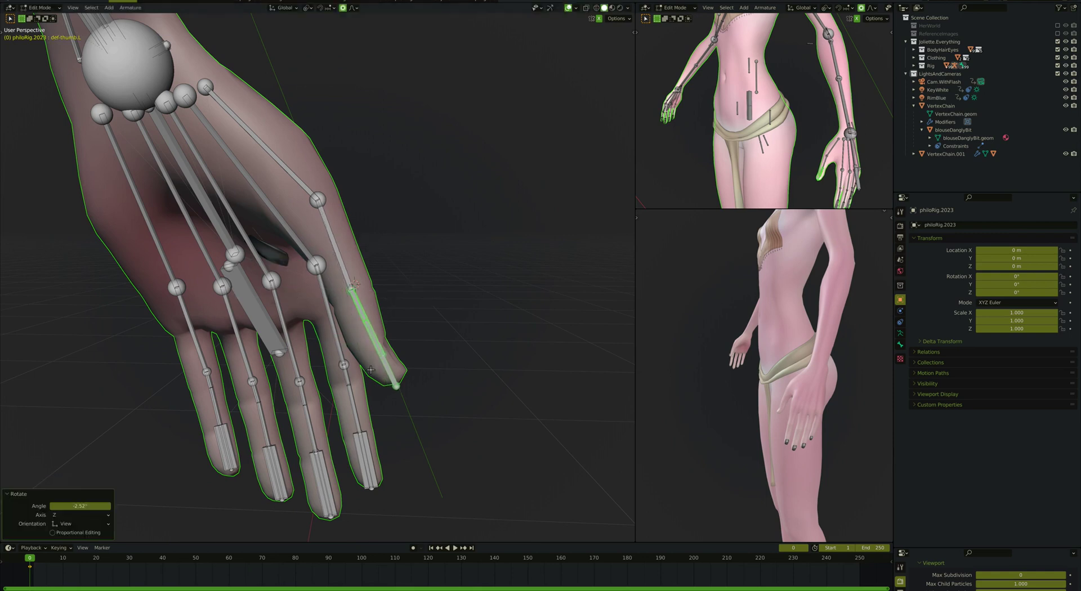
pyautogui.press('r')
pyautogui.click(393, 396)
pyautogui.press('g')
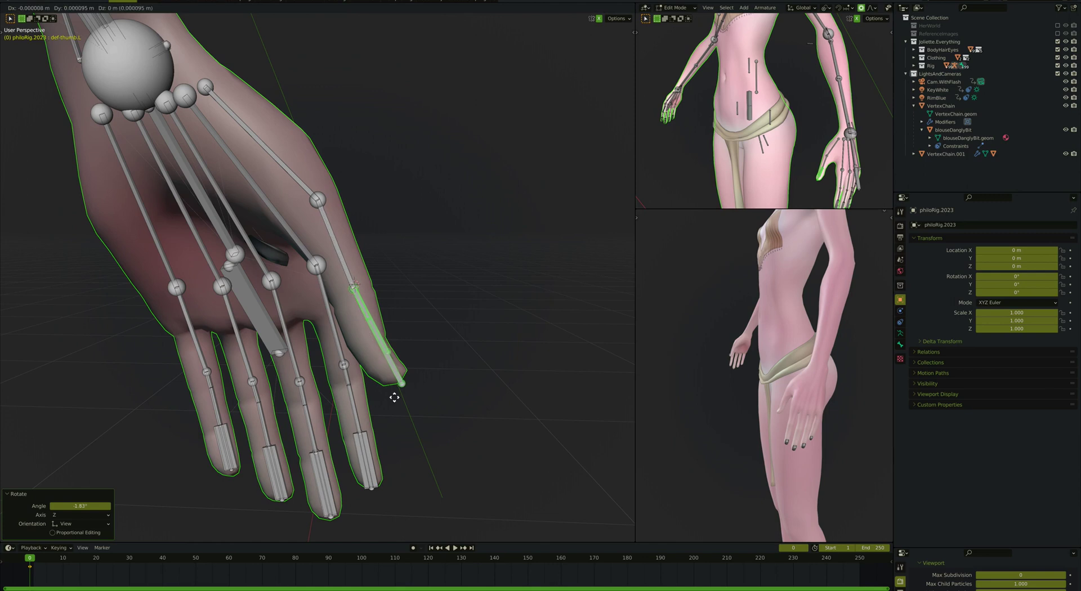
pyautogui.click(383, 398)
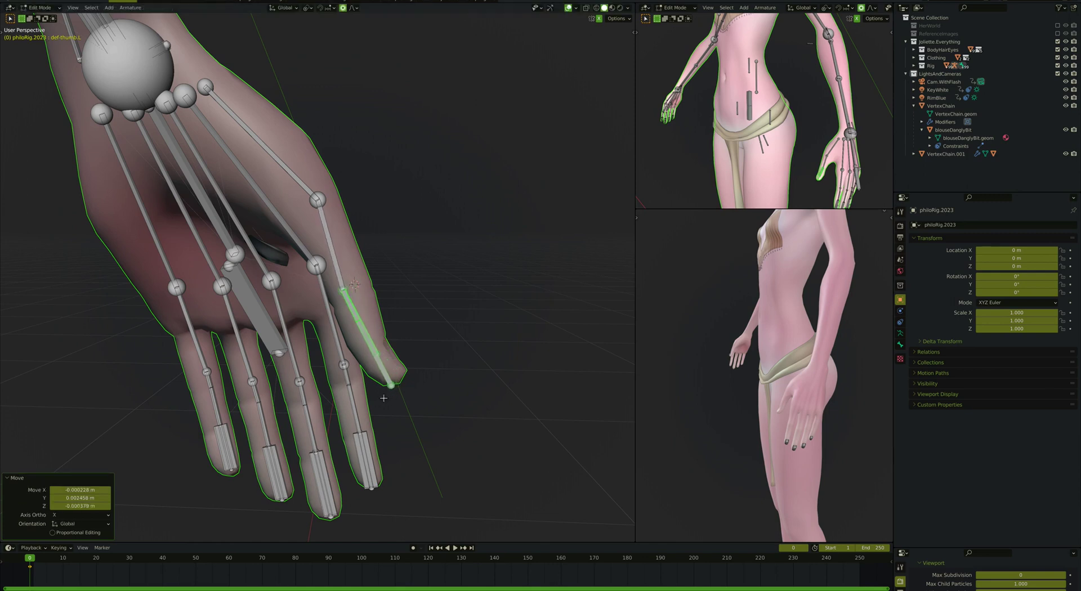
# Step: Reposition the joint between the thumb's base bone and middle bone to align it with the knuckle
pyautogui.click(325, 206)
pyautogui.moveTo(326, 206); pyautogui.dragTo(318, 203, button='middle')
pyautogui.press('g')
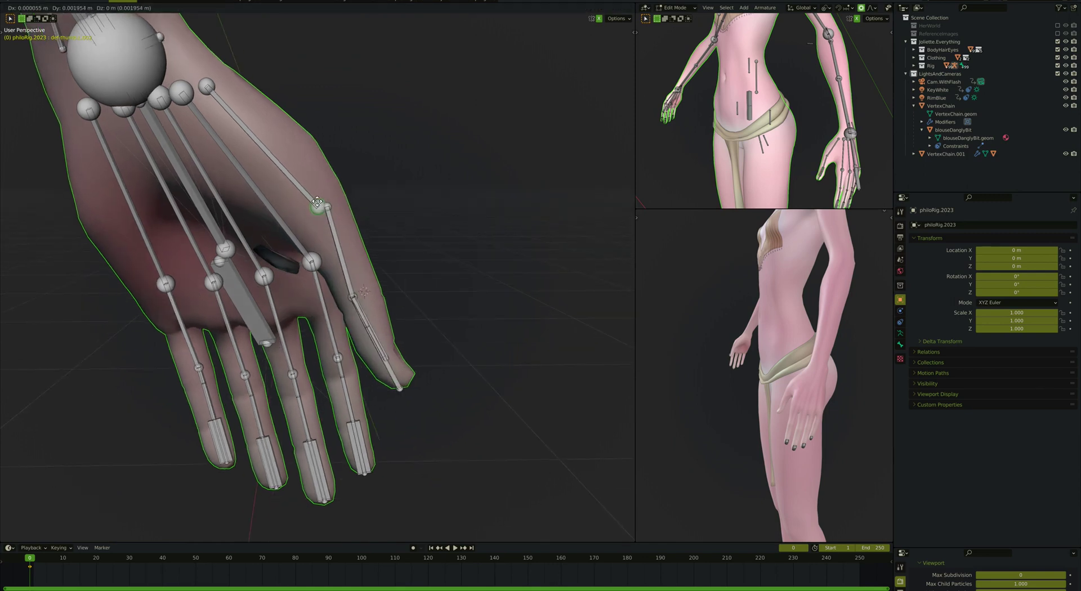
pyautogui.rightClick(318, 203)
pyautogui.press('b')
pyautogui.moveTo(328, 193); pyautogui.dragTo(328, 206)
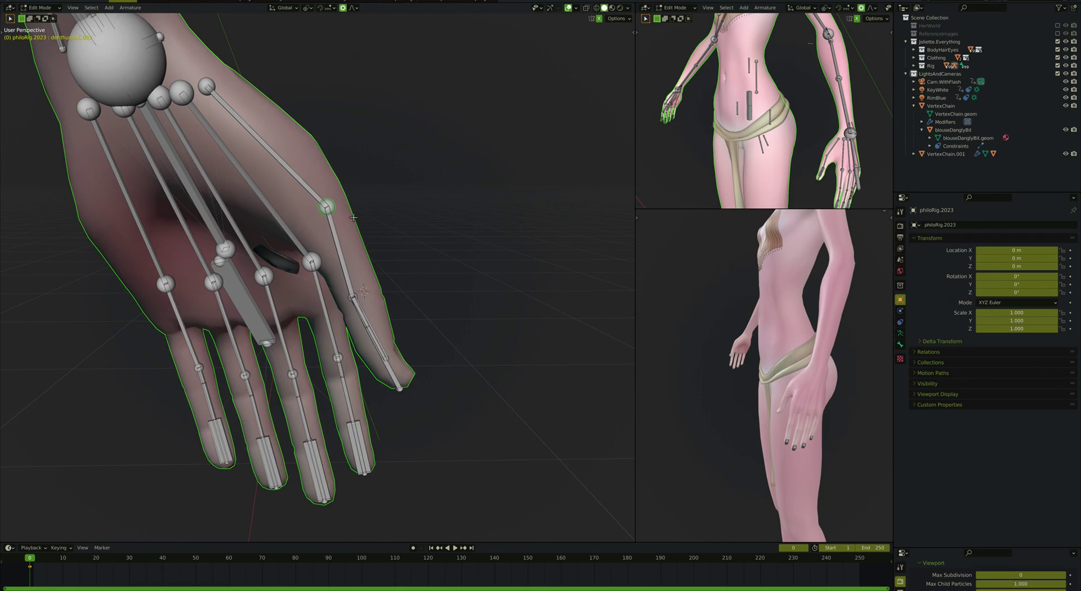
pyautogui.press('g')
pyautogui.click(346, 220)
pyautogui.moveTo(346, 219); pyautogui.dragTo(349, 256, button='middle')
pyautogui.press('g')
pyautogui.click(345, 219)
# Step: In Pose Mode, move ctrl-thumb.L about 0.008 m to curl the thumb and rebind the mesh with automatic weights
pyautogui.hotkey('ctrl', 'Tab')
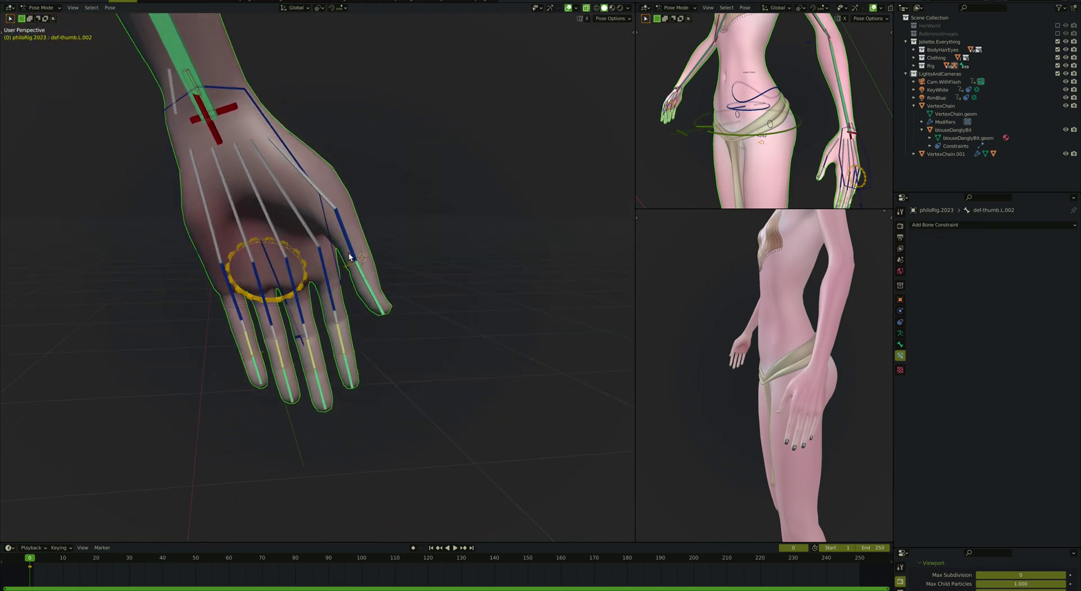
pyautogui.click(349, 256)
pyautogui.press('g')
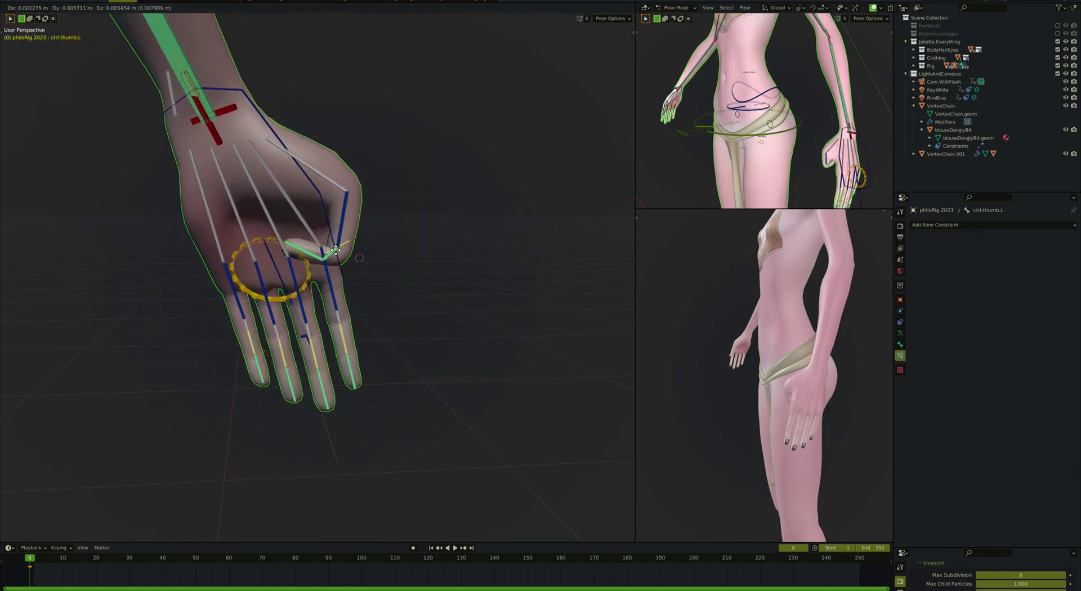
pyautogui.click(336, 250)
pyautogui.hotkey('ctrl', 'p')
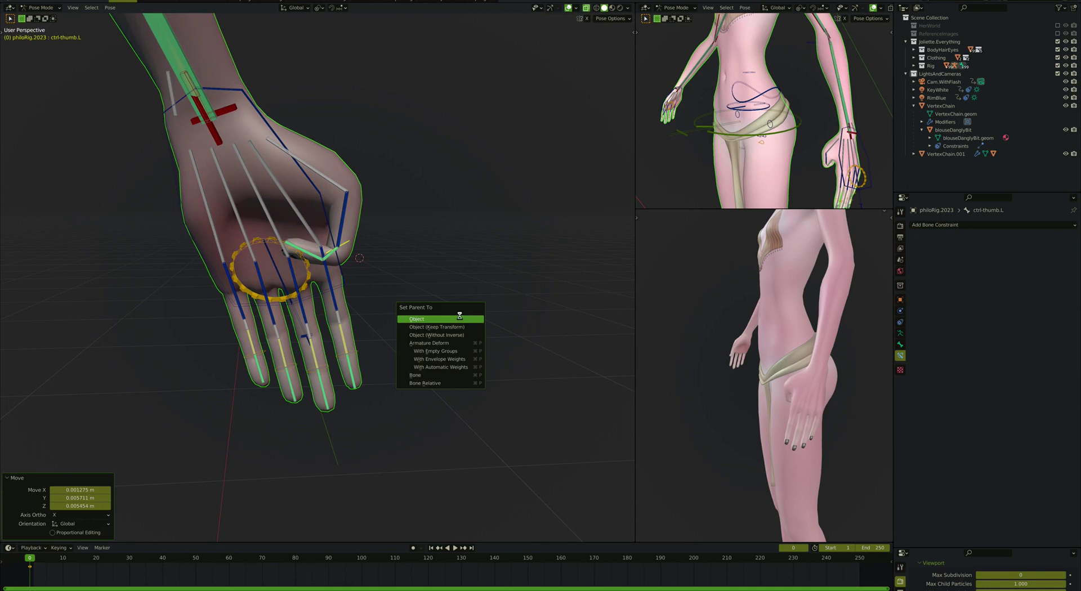
pyautogui.moveTo(366, 267); pyautogui.dragTo(326, 255, button='middle')
pyautogui.scroll(6, 325, 255)
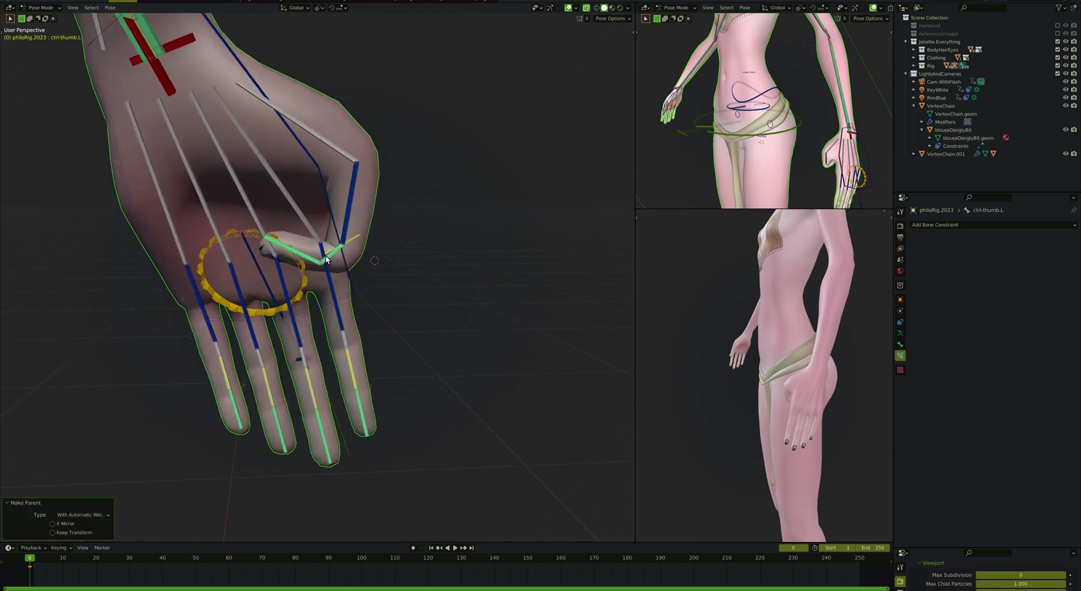
pyautogui.scroll(-5, 326, 255)
# Step: Examine the thumb bones against the Joliette.Body mesh topology around the knuckle, and return to editing the rig's bones
pyautogui.press('Tab')
pyautogui.scroll(4, 350, 286)
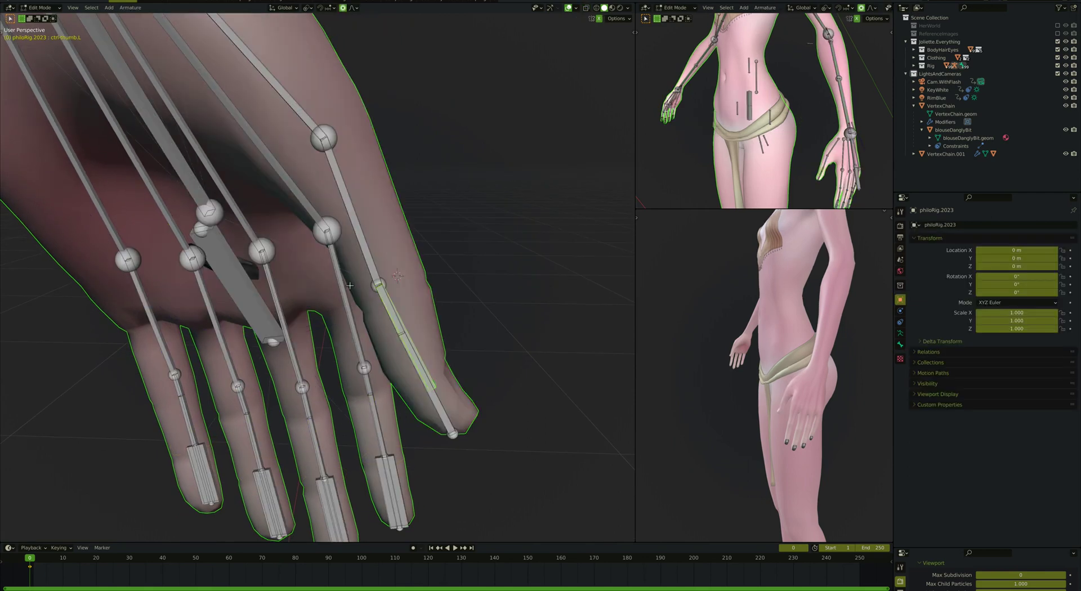
pyautogui.scroll(-4, 377, 288)
pyautogui.moveTo(377, 288); pyautogui.dragTo(383, 290, button='middle')
pyautogui.scroll(4, 386, 290)
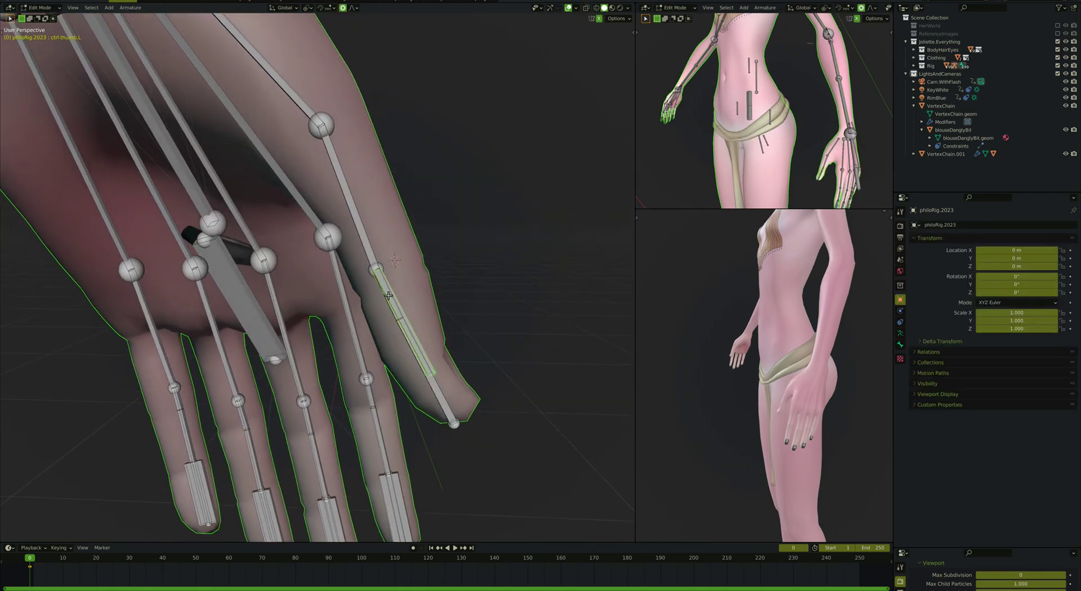
pyautogui.hotkey('ctrl', 'Tab')
pyautogui.press('Tab')
pyautogui.click(413, 285)
pyautogui.press('Tab')
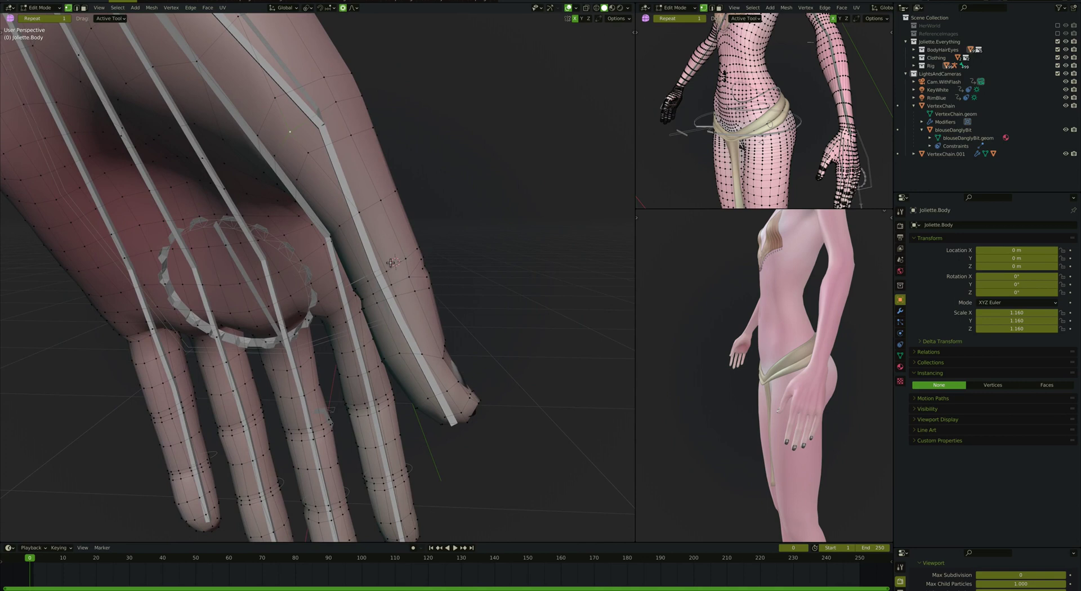
pyautogui.press('Tab')
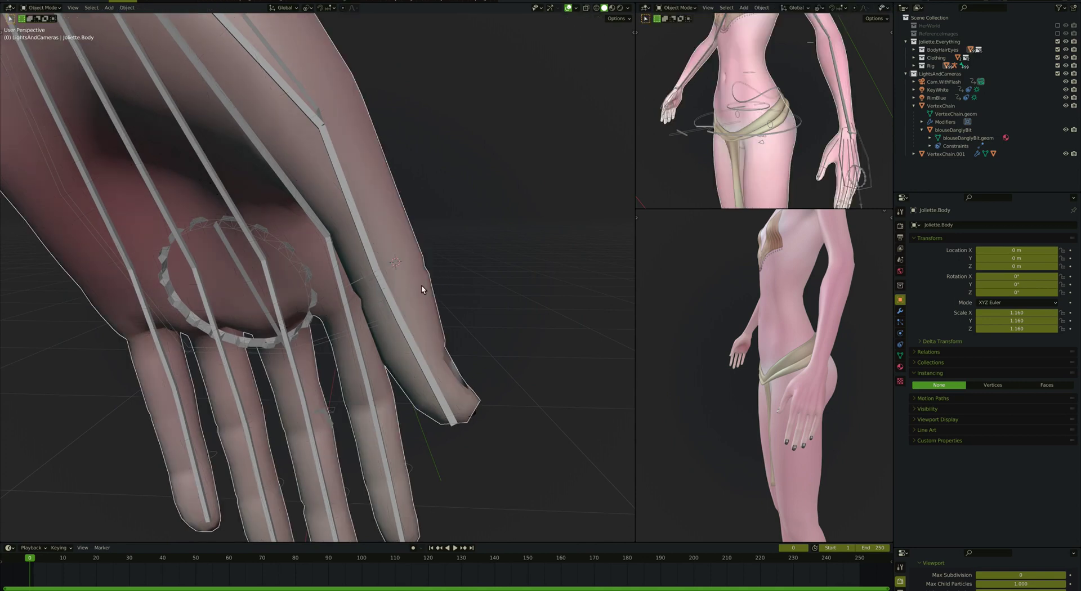
pyautogui.click(375, 261)
pyautogui.hotkey('ctrl', 'Tab')
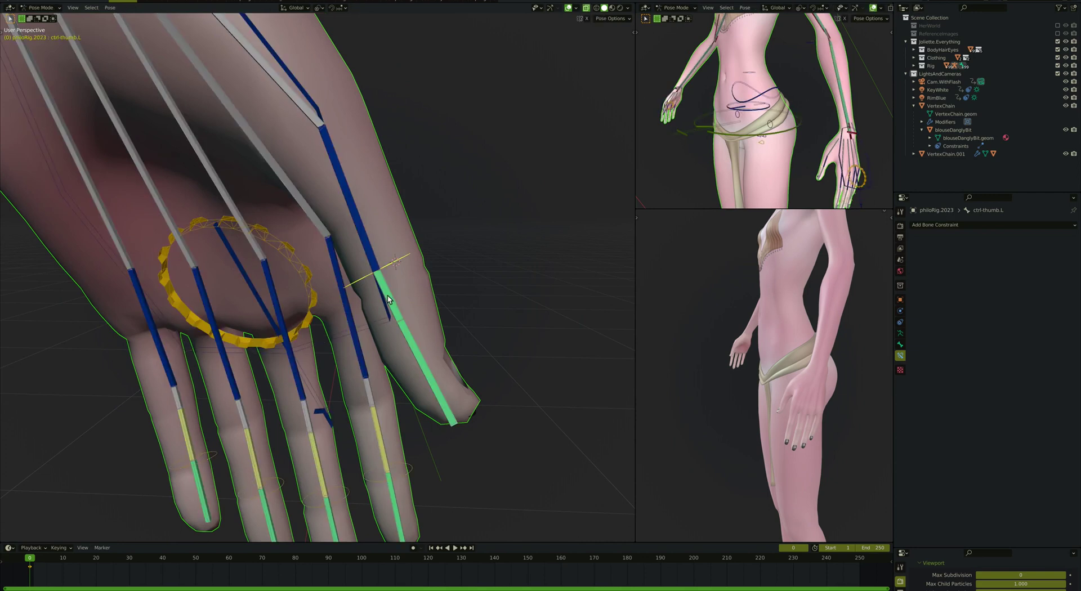
pyautogui.press('Tab')
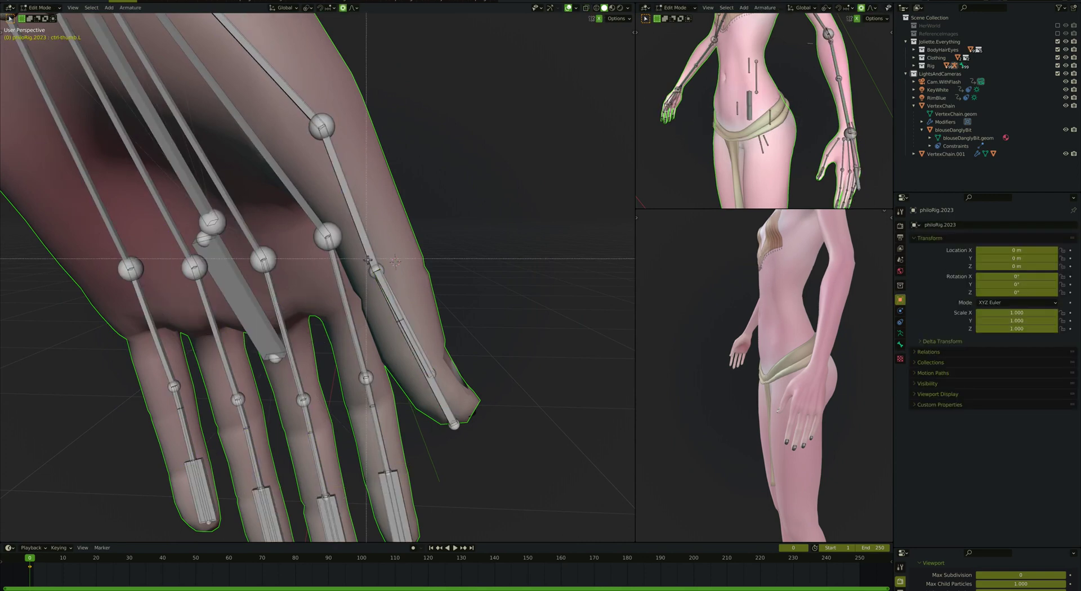
# Step: Move the thumb's upper joint and ctrl-thumb.L about 0.001 m up the thumb and rotate the selection slightly to realign it
pyautogui.moveTo(367, 258); pyautogui.dragTo(453, 380)
pyautogui.press('g')
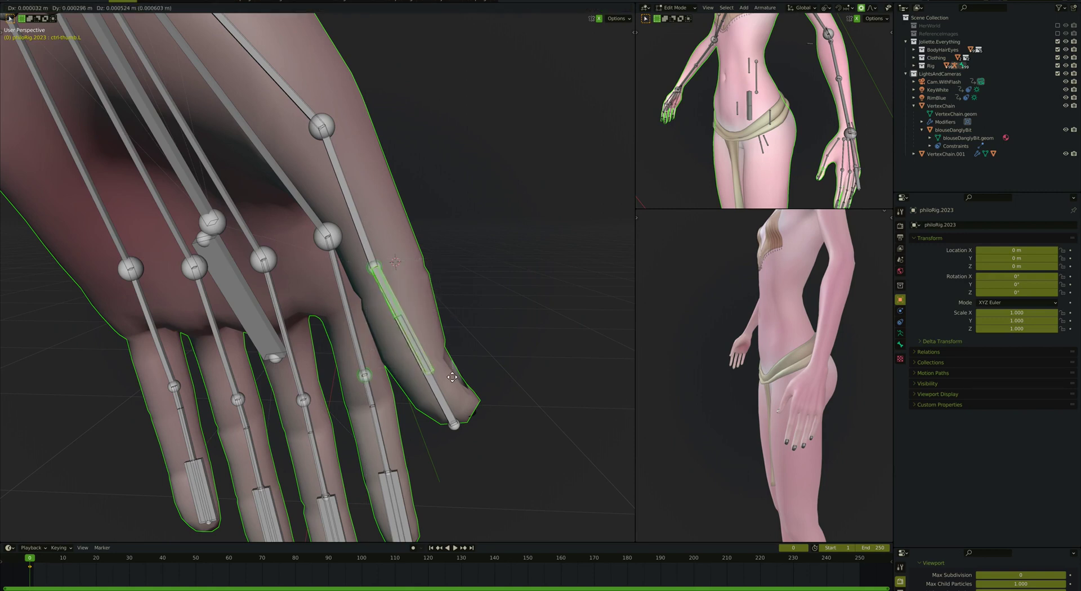
pyautogui.rightClick(451, 373)
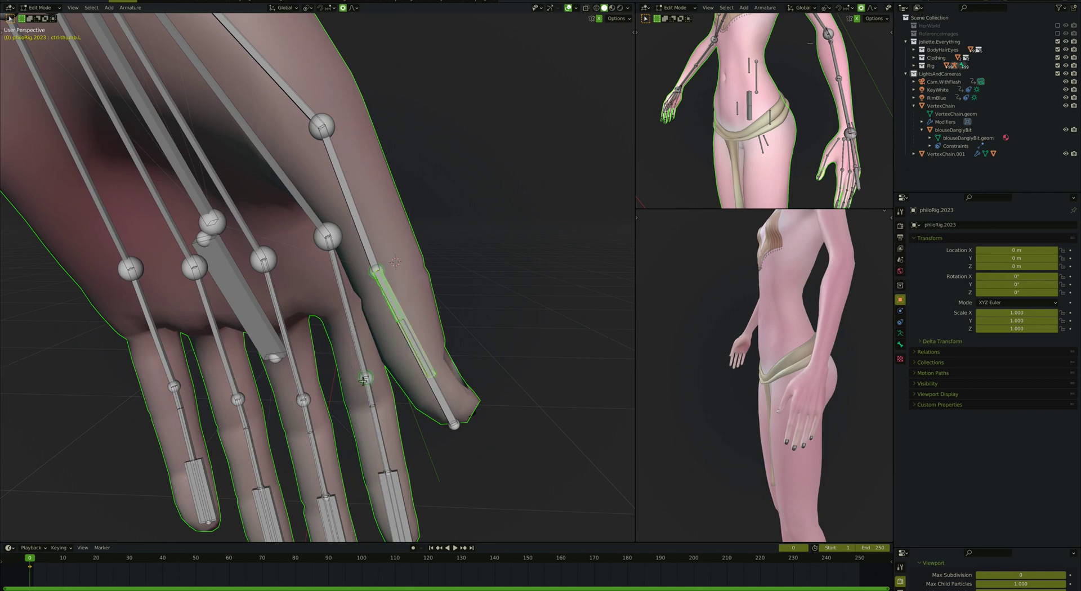
pyautogui.press('g')
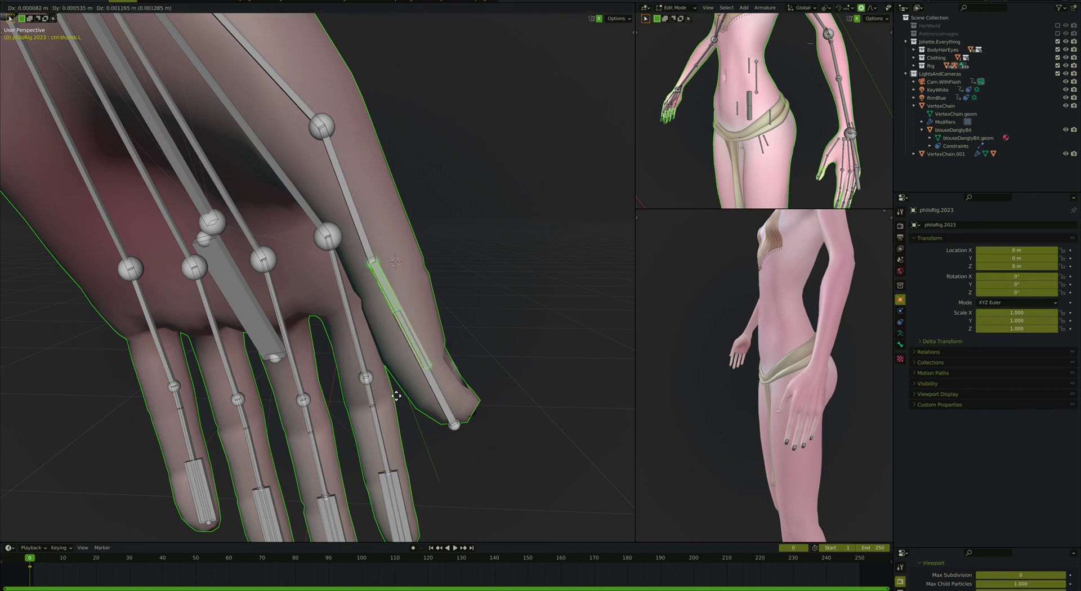
pyautogui.click(398, 396)
pyautogui.press('r')
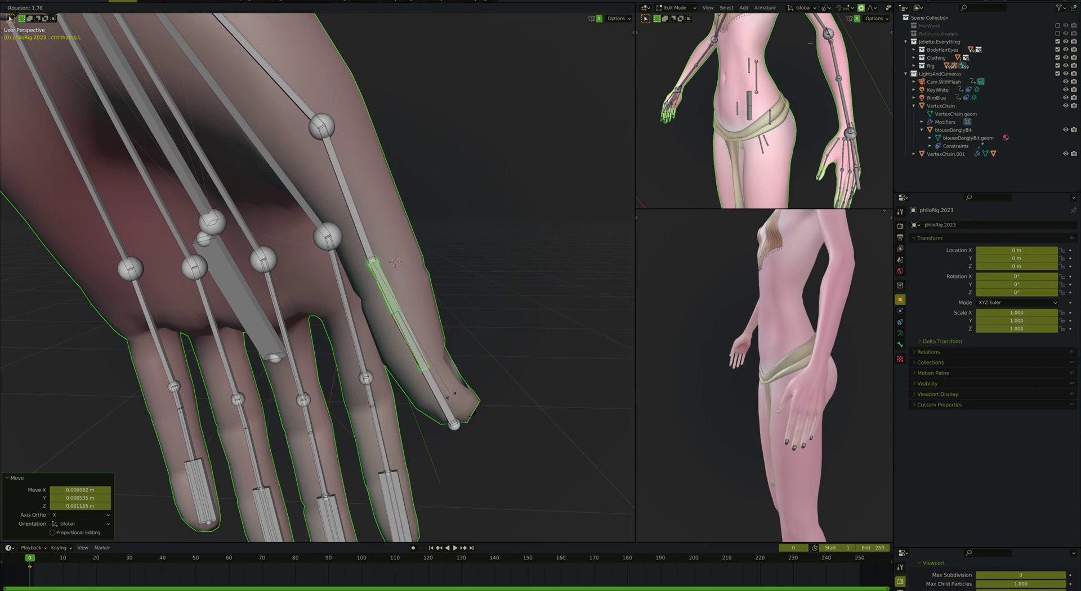
pyautogui.click(453, 397)
pyautogui.press('g')
pyautogui.click(452, 395)
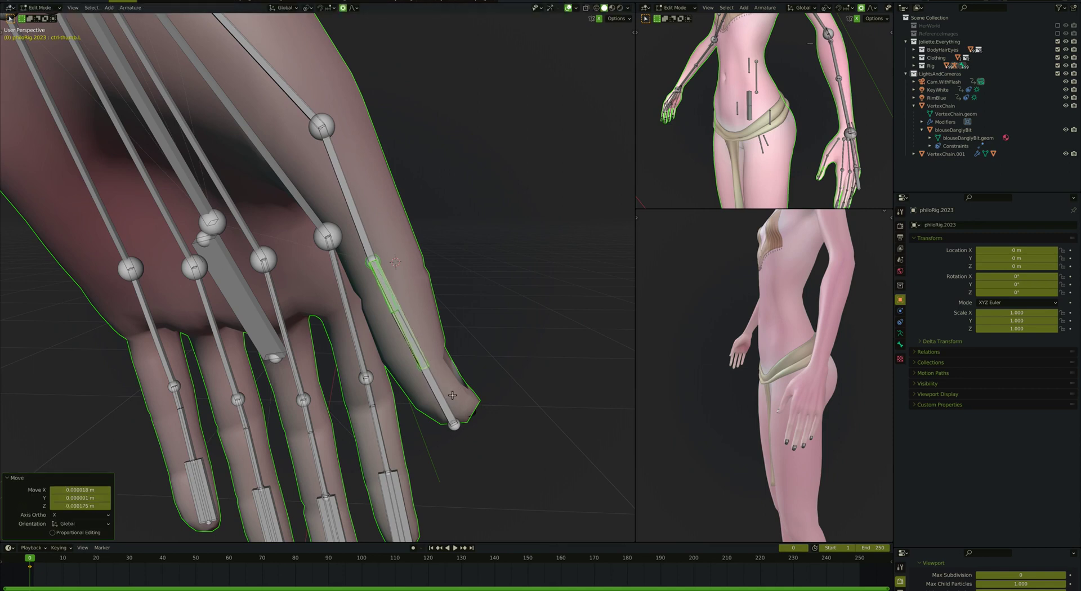
pyautogui.click(417, 351)
pyautogui.scroll(3, 377, 305)
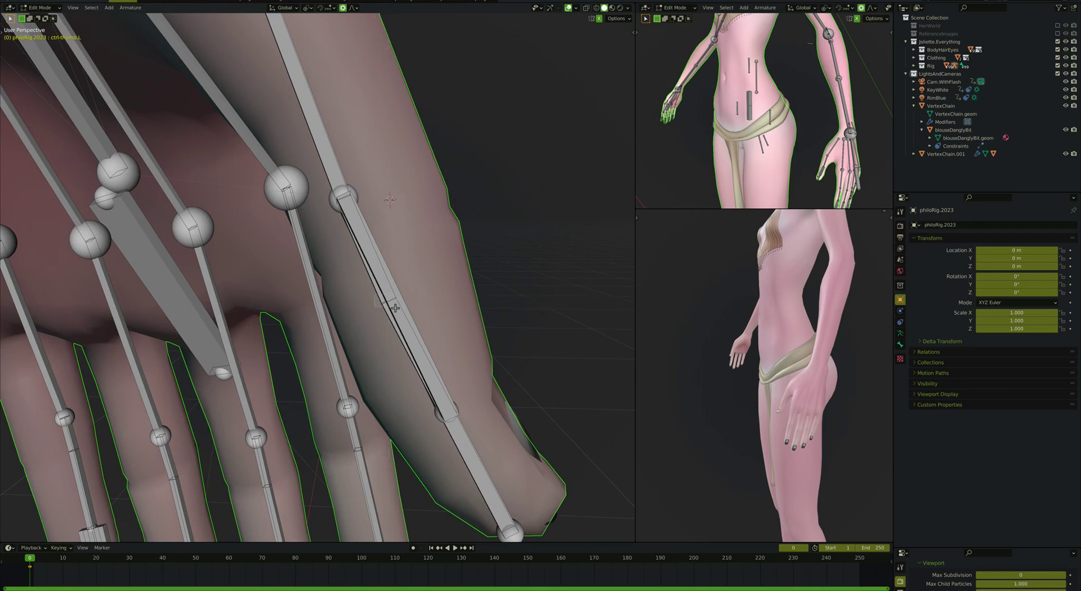
pyautogui.click(395, 308)
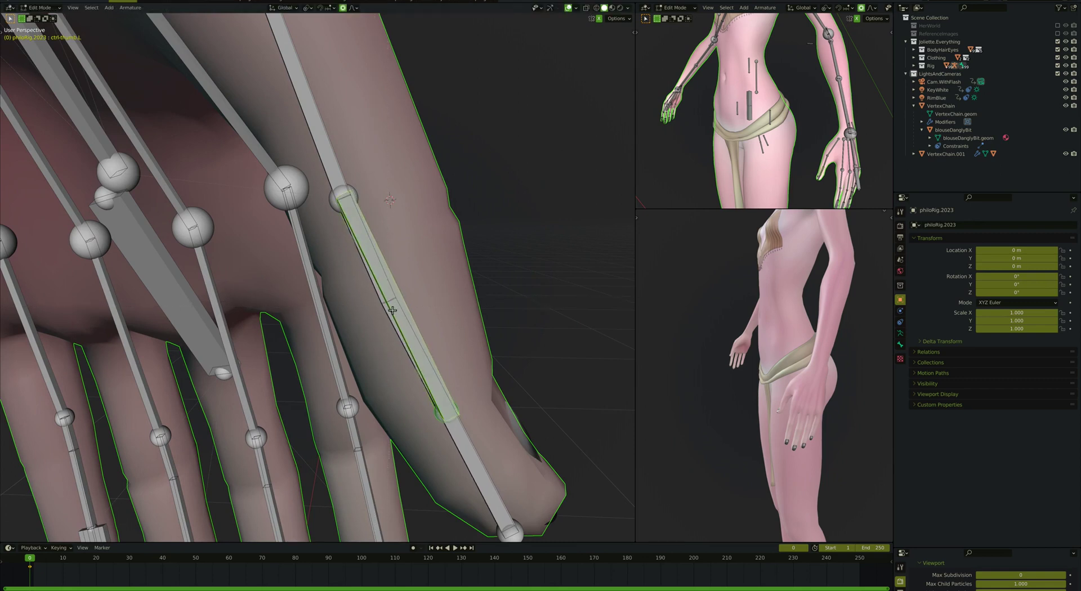
pyautogui.keyDown('shift'); pyautogui.click(404, 305); pyautogui.keyUp('shift')
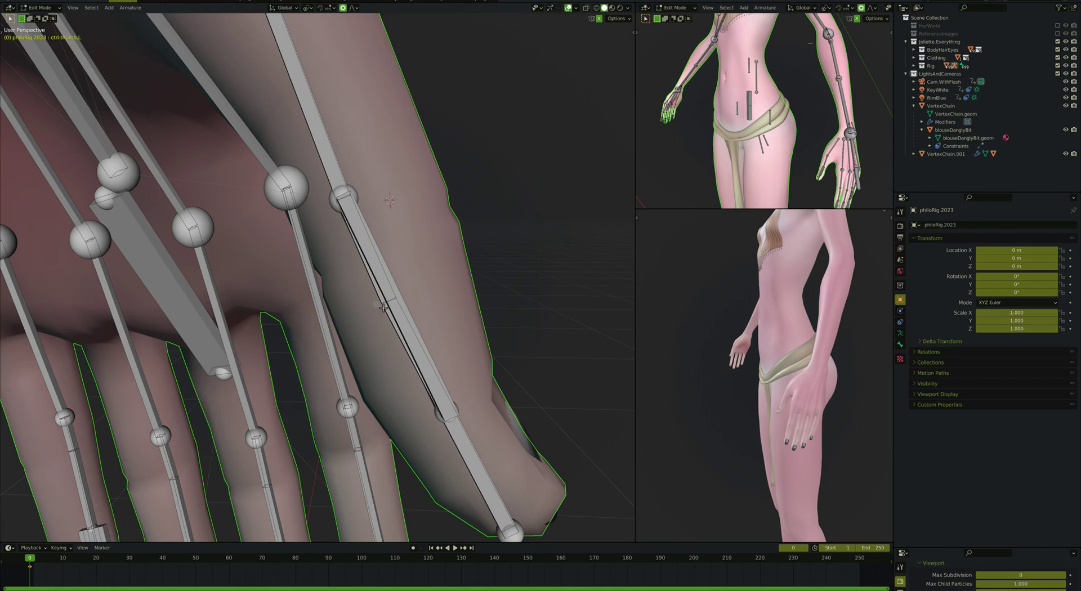
pyautogui.click(385, 308)
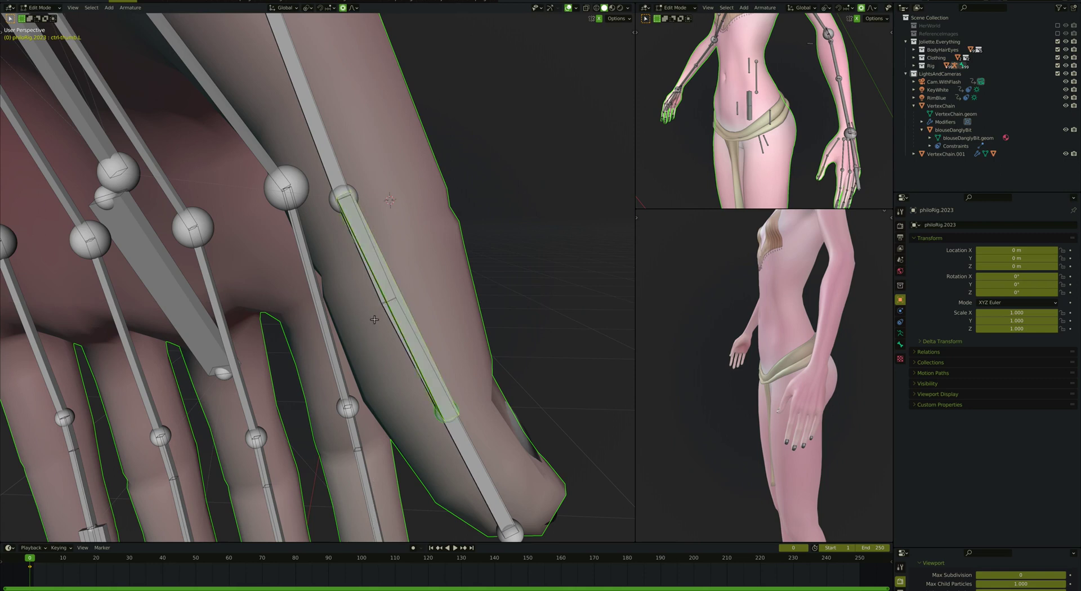
pyautogui.moveTo(374, 319); pyautogui.dragTo(375, 319, button='middle')
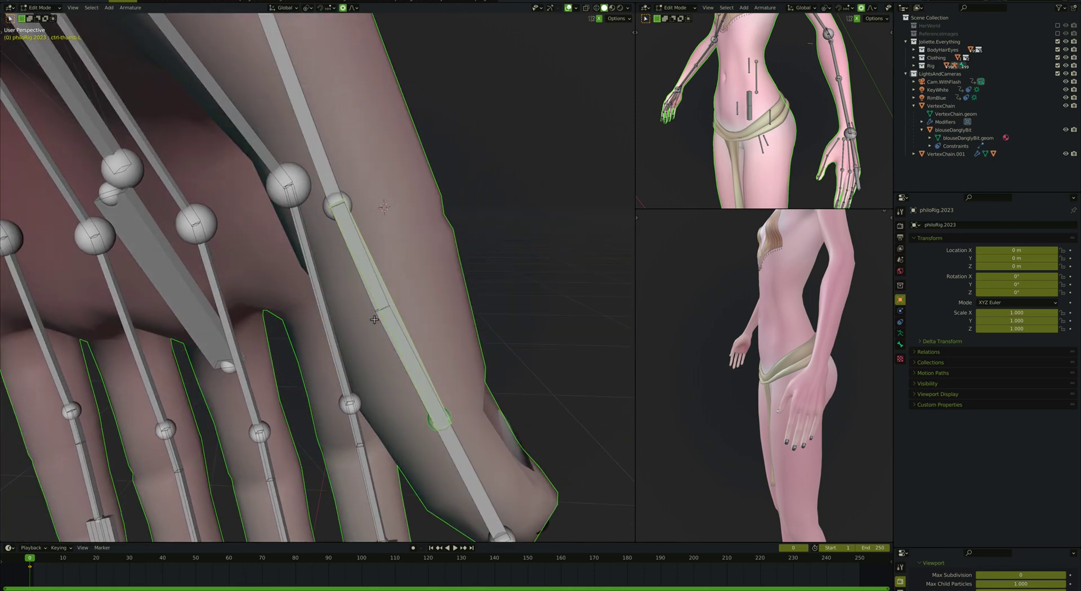
pyautogui.hotkey('alt', 'a')
pyautogui.press('b')
pyautogui.moveTo(368, 310); pyautogui.dragTo(380, 319)
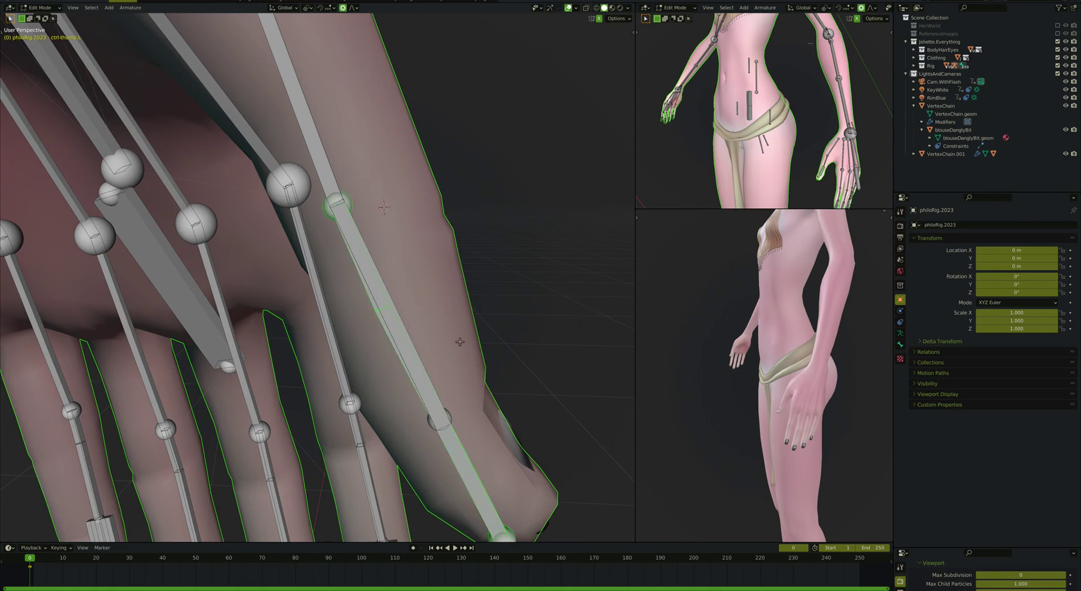
pyautogui.press('b')
pyautogui.moveTo(478, 434); pyautogui.dragTo(449, 462, button='middle')
pyautogui.press('g')
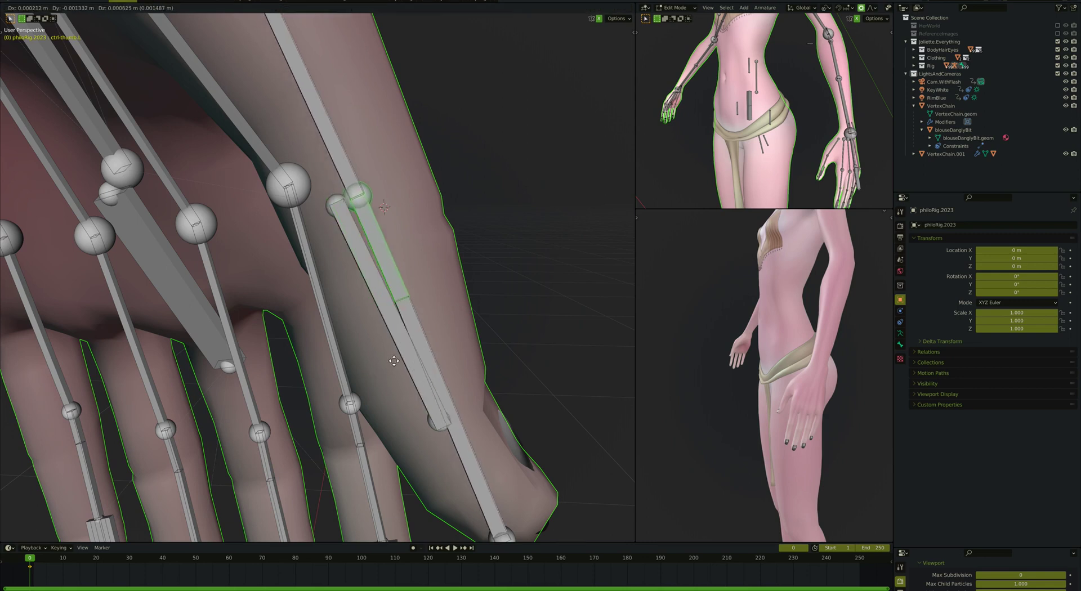
pyautogui.rightClick(396, 359)
# Step: Move ctrl-thumb.L about 0.0003 m to line it up with the thumb's deform bones, and return the rig to Pose Mode
pyautogui.press('g')
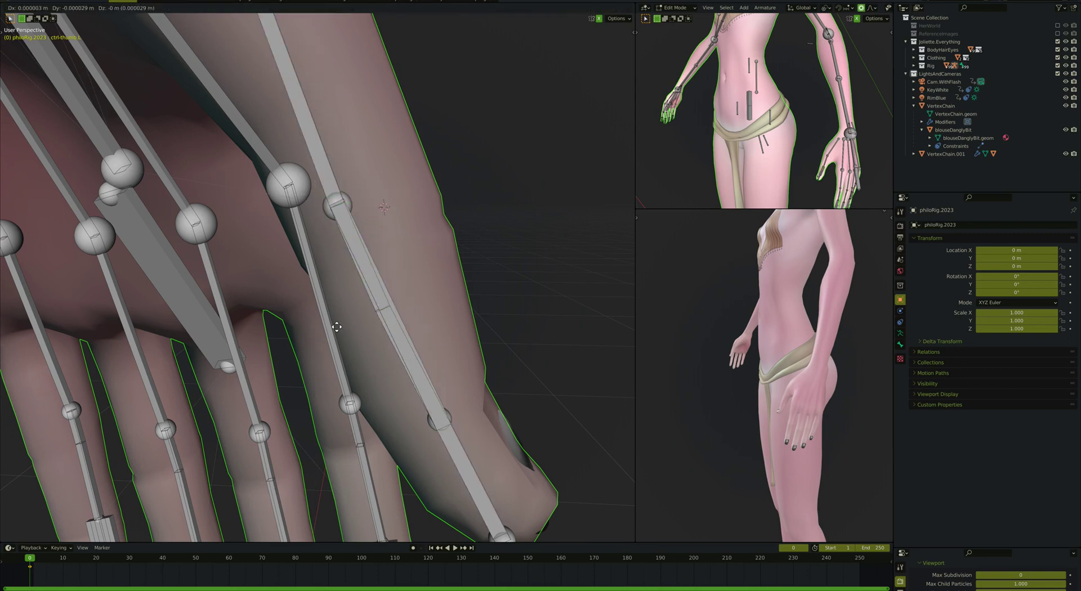
pyautogui.click(342, 325)
pyautogui.moveTo(341, 326); pyautogui.dragTo(401, 314, button='middle')
pyautogui.hotkey('ctrl', 'Tab')
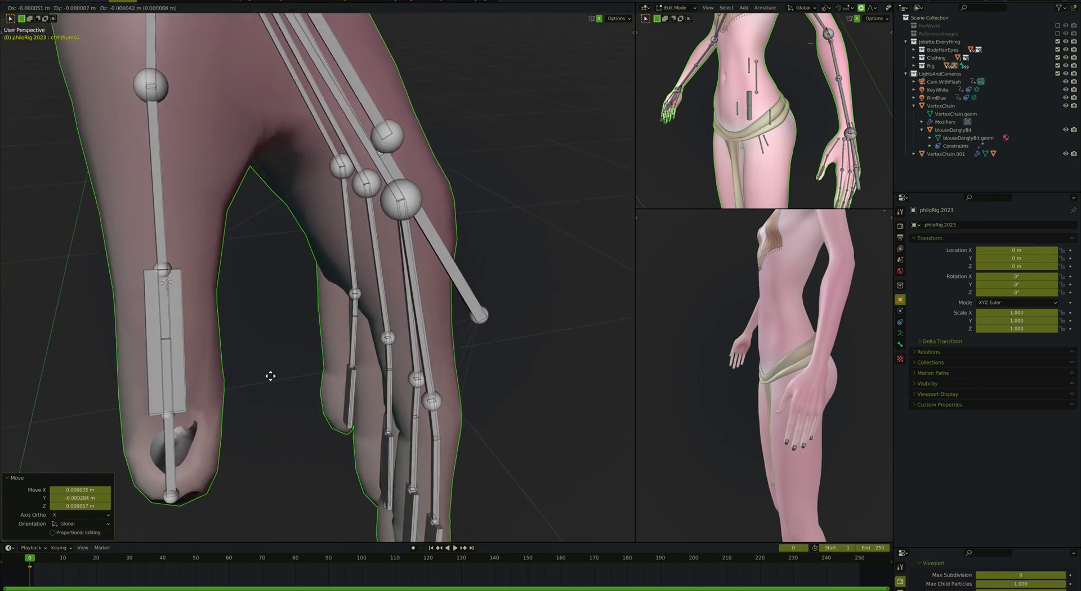
# Step: Move ctrl-thumb.L about 0.009 m to curl the thumb and rebind the body mesh with automatic weights
pyautogui.moveTo(269, 374); pyautogui.dragTo(338, 455, button='middle')
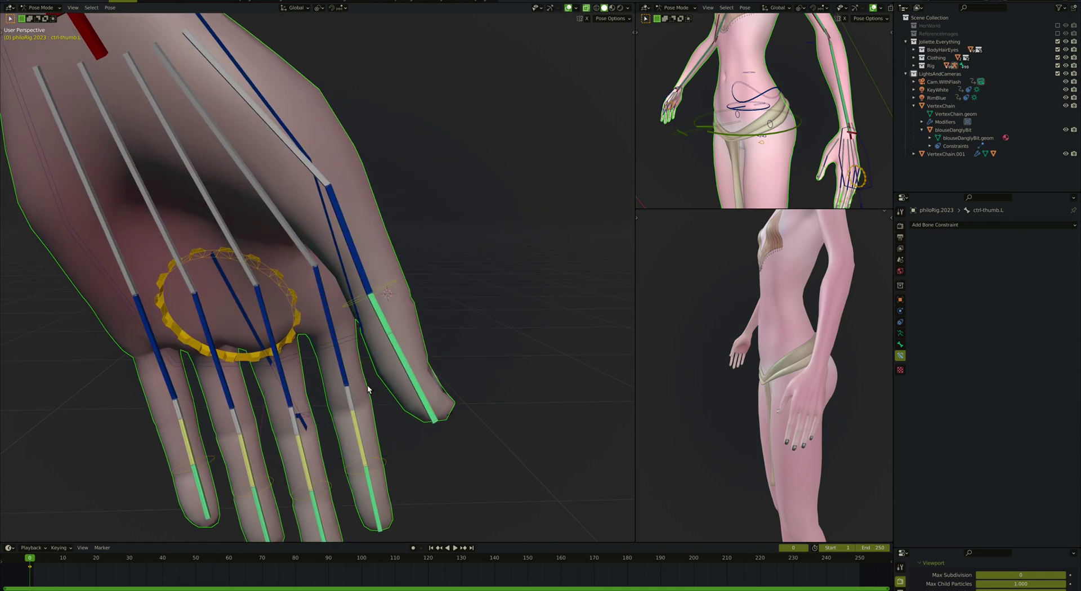
pyautogui.press('g')
pyautogui.click(359, 281)
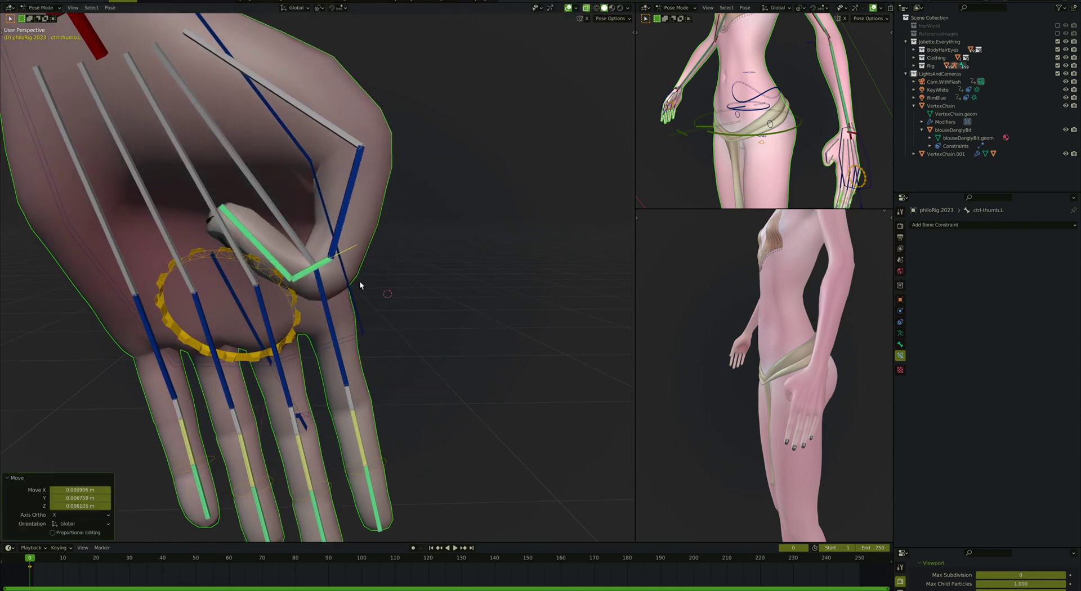
pyautogui.hotkey('ctrl', 'p')
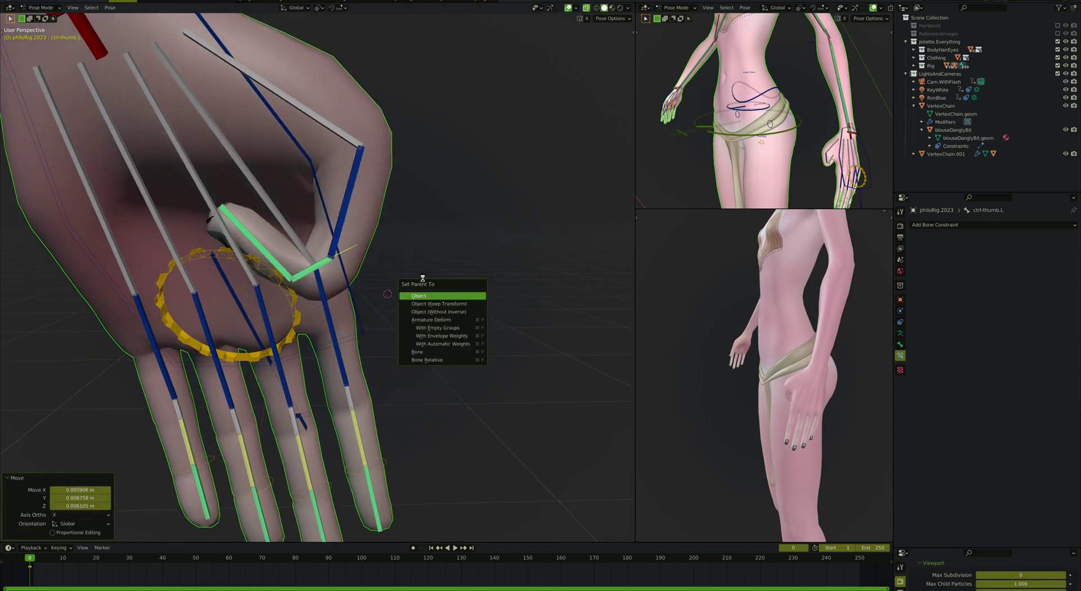
pyautogui.moveTo(358, 280); pyautogui.dragTo(358, 280, button='middle')
# Step: From the rest pose, move ctrl-thumb.L about 0.011 m to curl the thumb toward the palm
pyautogui.press('Tab')
pyautogui.press('Tab')
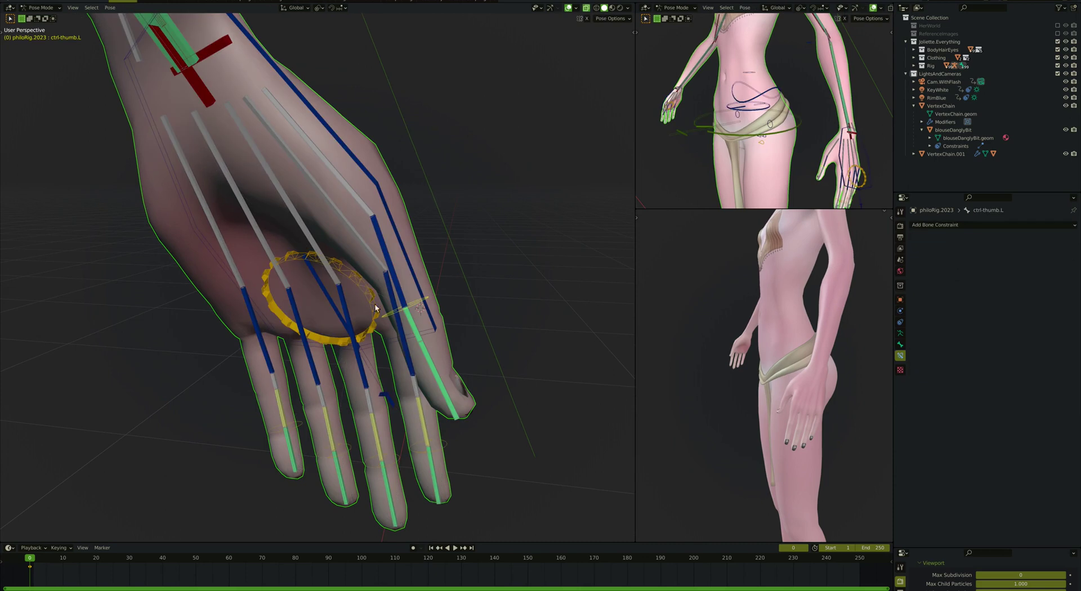
pyautogui.press('g')
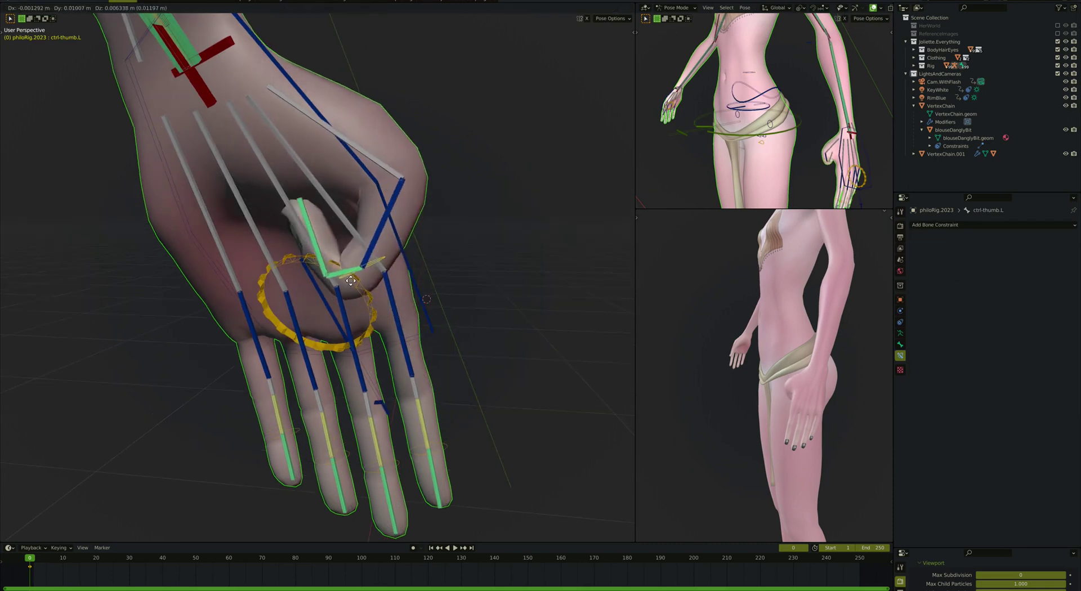
pyautogui.click(333, 266)
pyautogui.scroll(4, 332, 264)
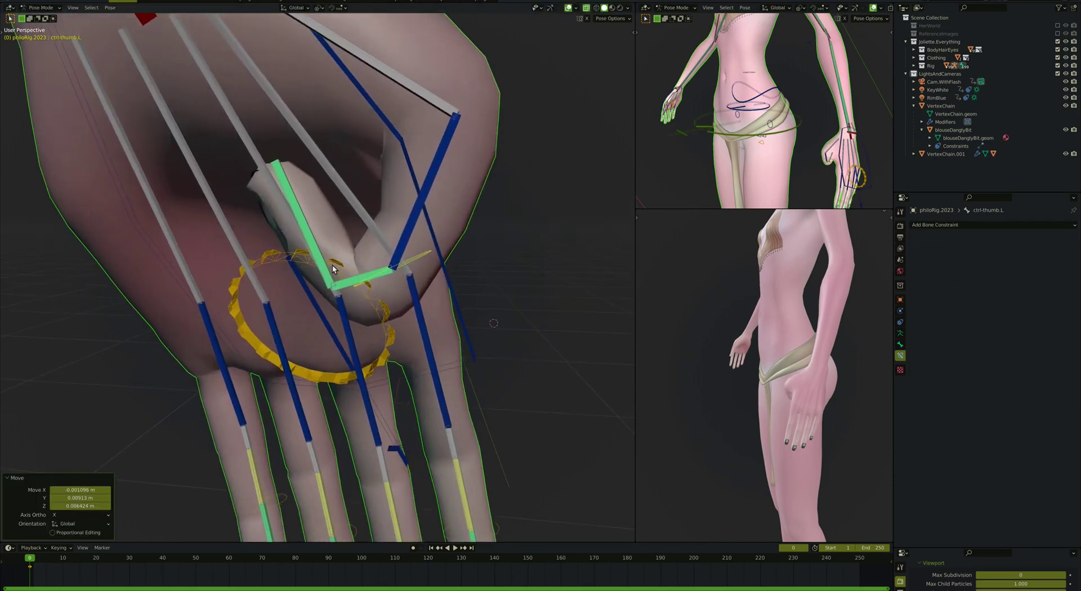
# Step: Edit the Joliette.Body mesh, moving the vertex in the curled thumb's inner crease about 0.0019 m with smooth proportional editing at size 0.011
pyautogui.hotkey('ctrl', 'Tab')
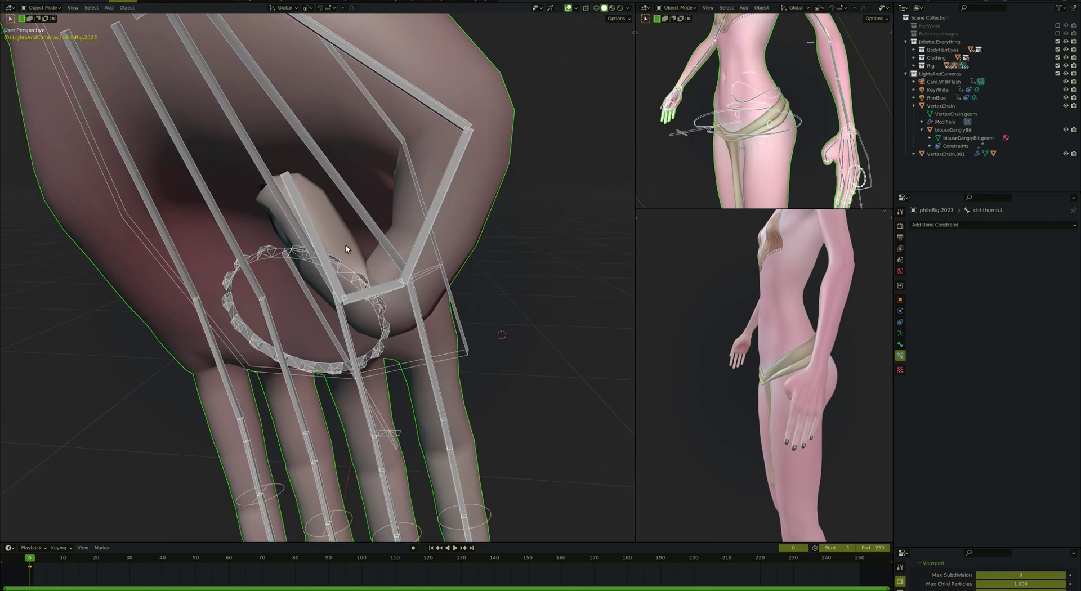
pyautogui.click(346, 249)
pyautogui.press('Tab')
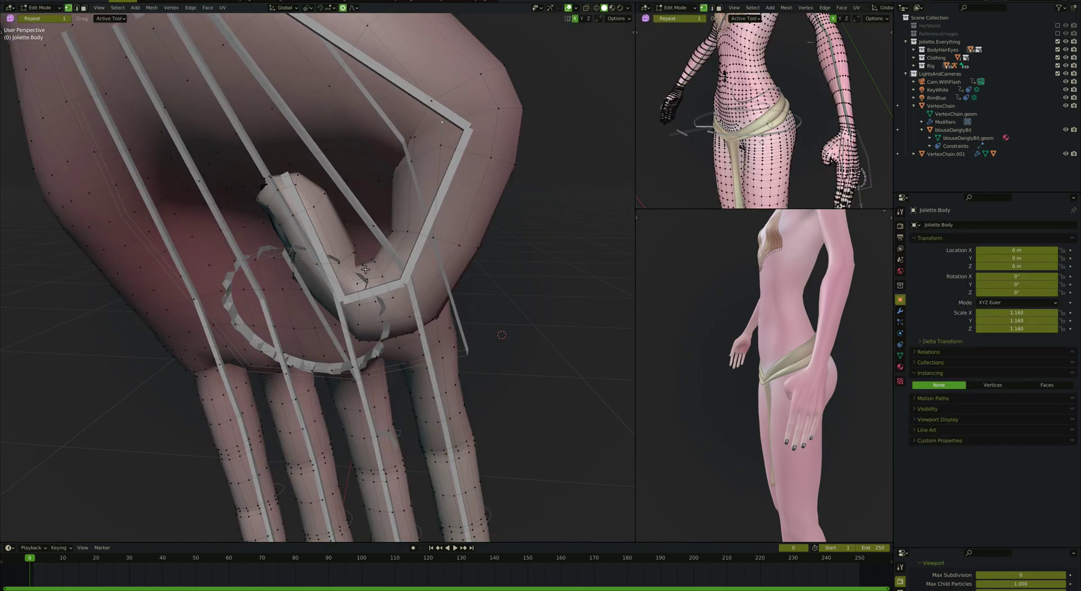
pyautogui.scroll(1, 354, 278)
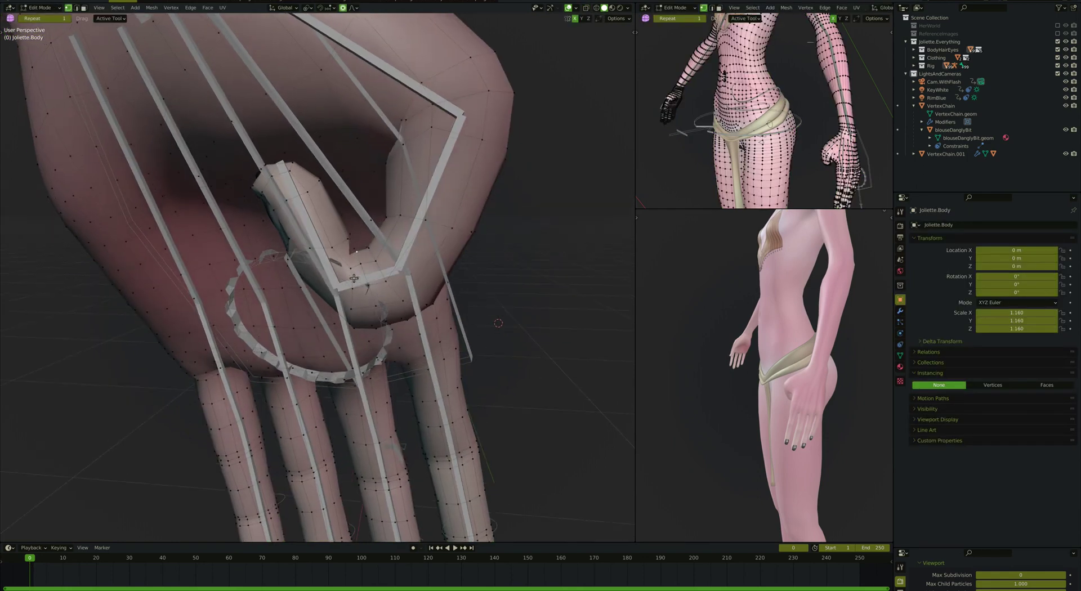
pyautogui.press('g')
pyautogui.scroll(-2, 359, 272)
pyautogui.scroll(-1, 359, 272)
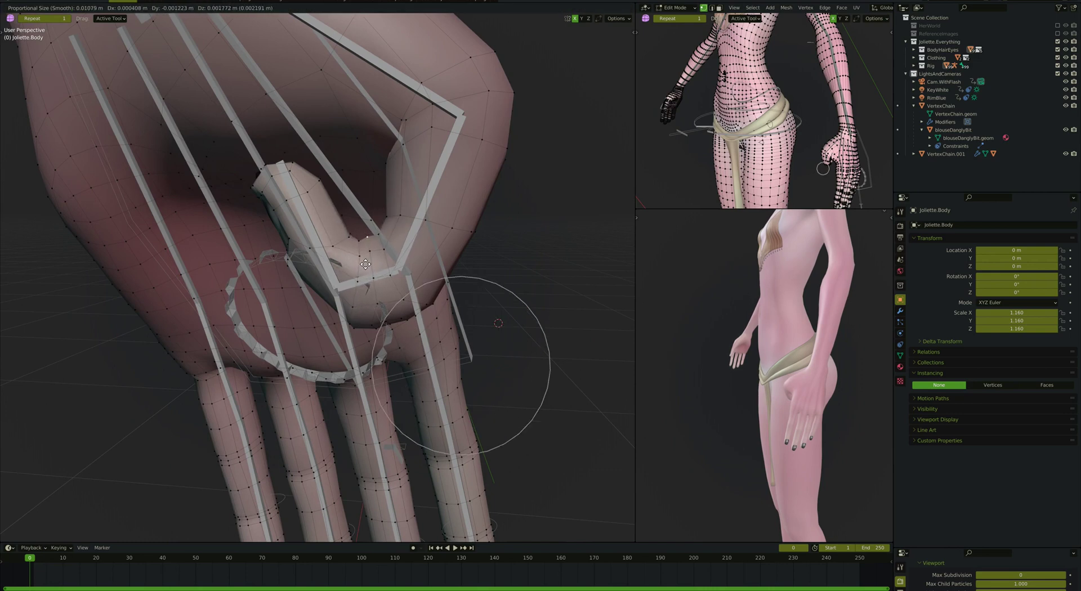
pyautogui.click(365, 265)
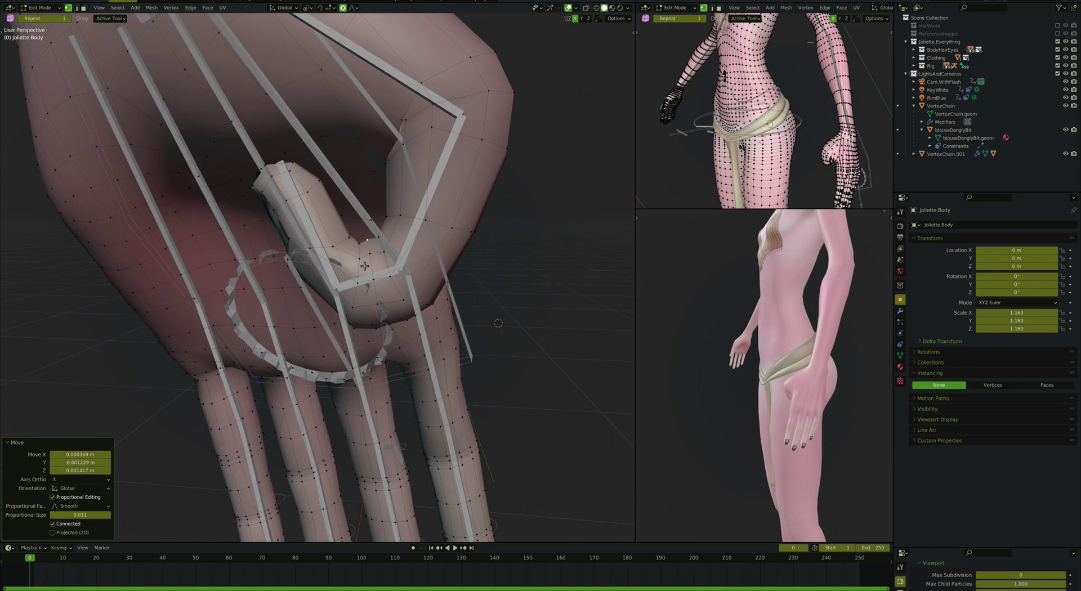
pyautogui.press('Tab')
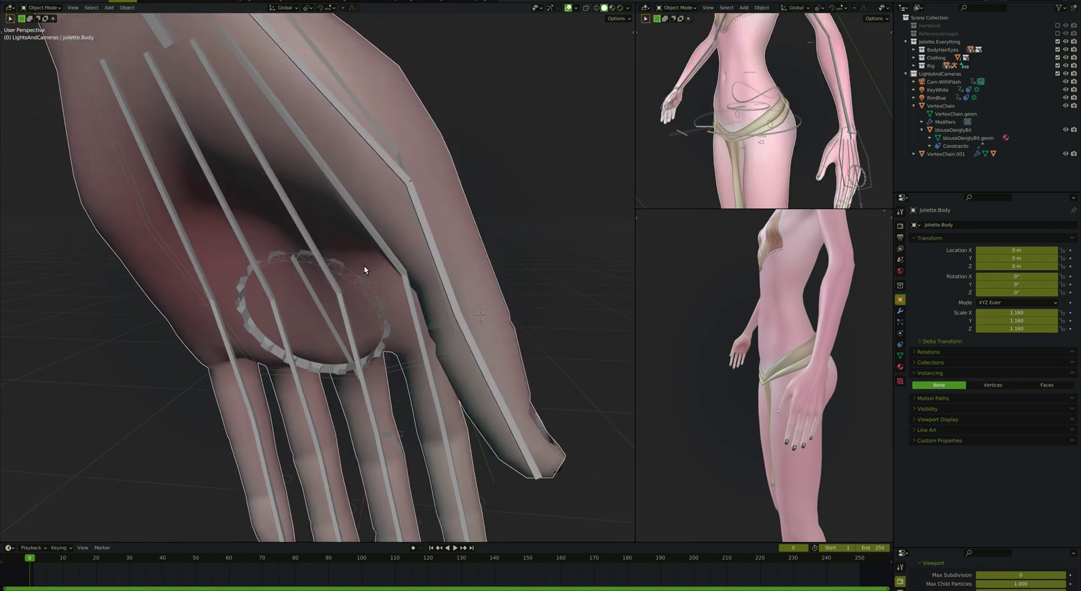
# Step: Nudge the inner thumb's surface vertices about 0.0007 m and 0.0005 m with smooth proportional editing, and leave mesh editing
pyautogui.scroll(-1, 364, 265)
pyautogui.moveTo(364, 266); pyautogui.dragTo(364, 269, button='middle')
pyautogui.press('Tab')
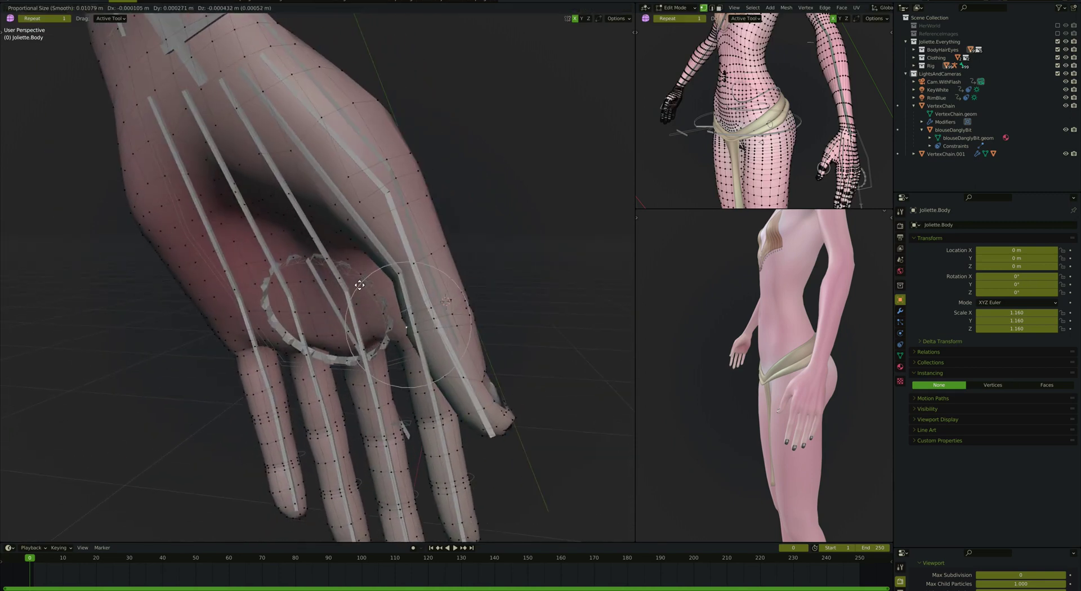
pyautogui.click(359, 285)
pyautogui.moveTo(418, 311); pyautogui.dragTo(421, 317, button='middle')
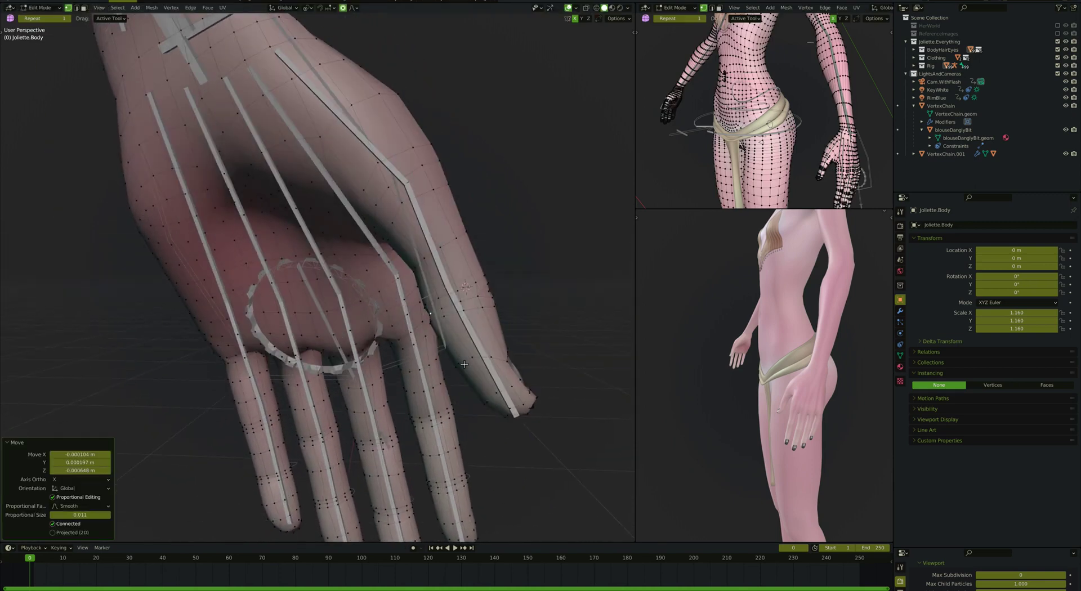
pyautogui.moveTo(464, 364); pyautogui.dragTo(461, 367, button='middle')
pyautogui.press('g')
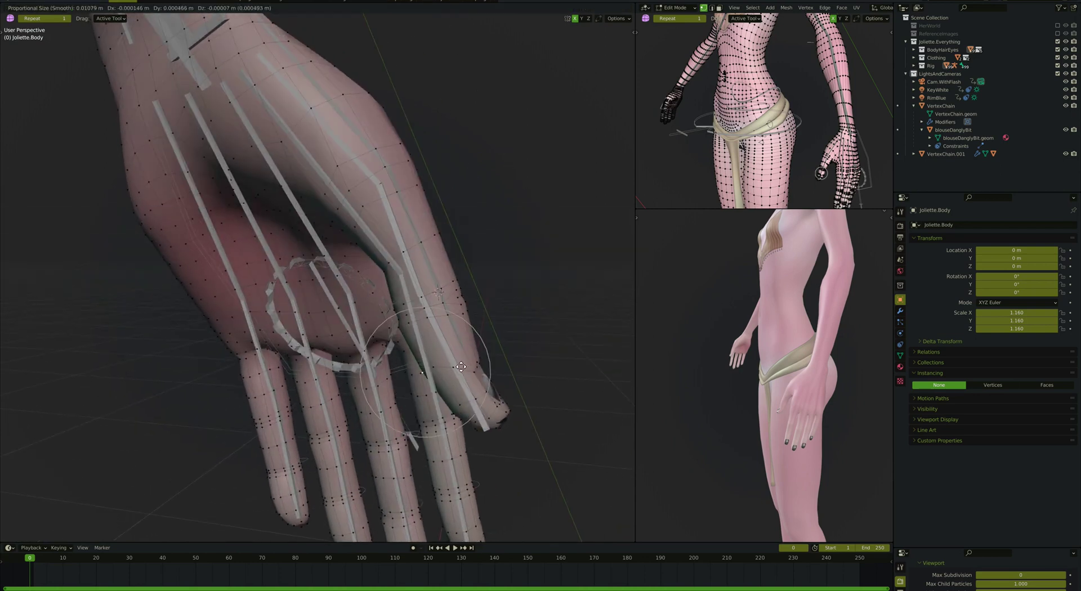
pyautogui.click(459, 367)
pyautogui.press('Tab')
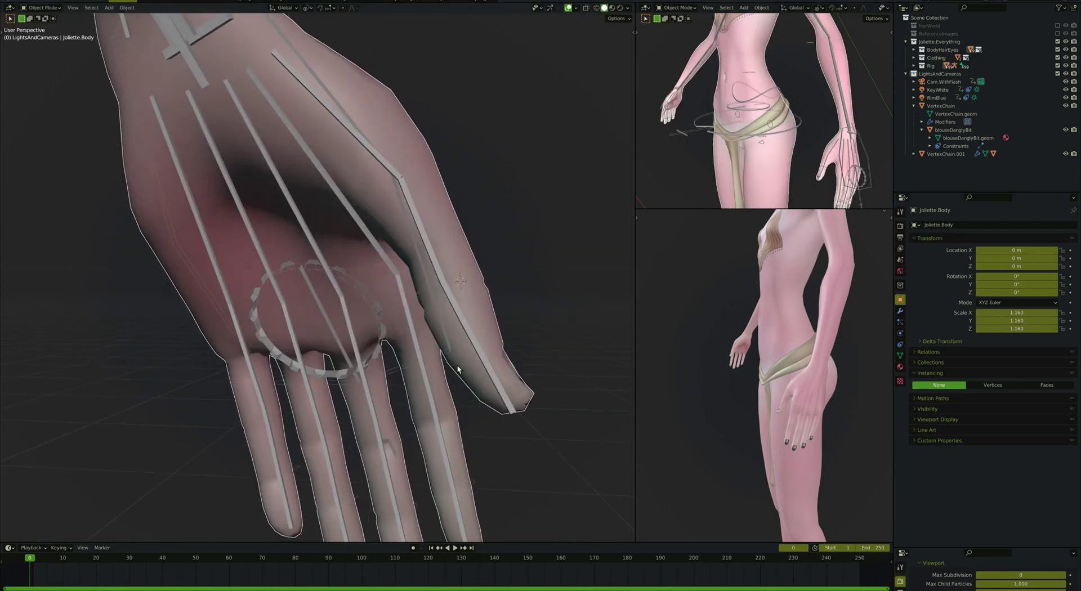
# Step: Select the rig in Pose Mode, move ctrl-thumb.L about 0.009 m to curl the thumb, and rebind the mesh with automatic weights
pyautogui.click(470, 334)
pyautogui.hotkey('ctrl', 'Tab')
pyautogui.press('g')
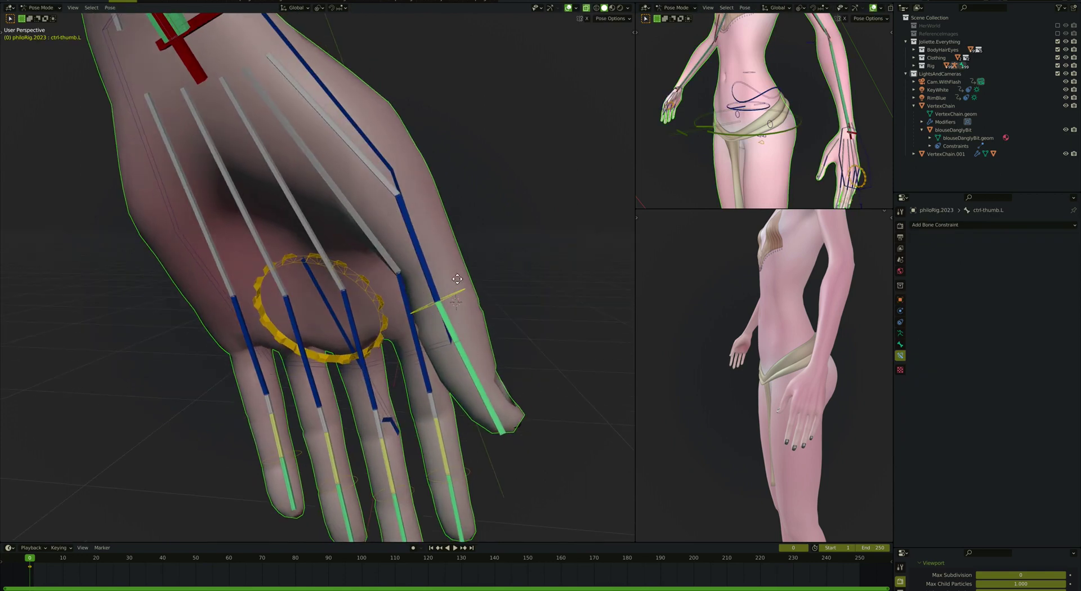
pyautogui.click(425, 236)
pyautogui.scroll(2, 424, 234)
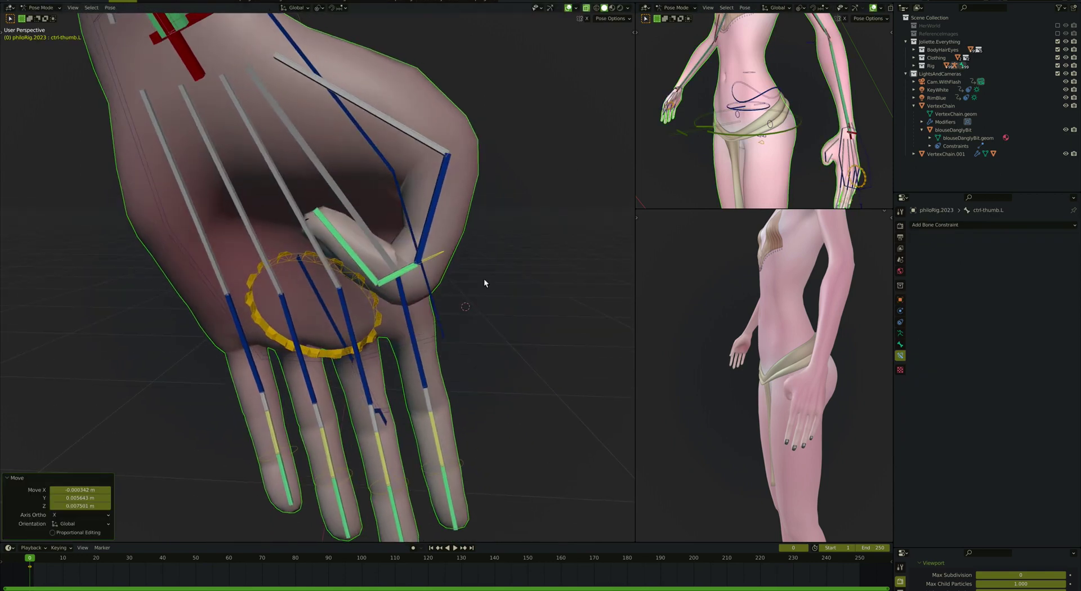
pyautogui.hotkey('ctrl', 'p')
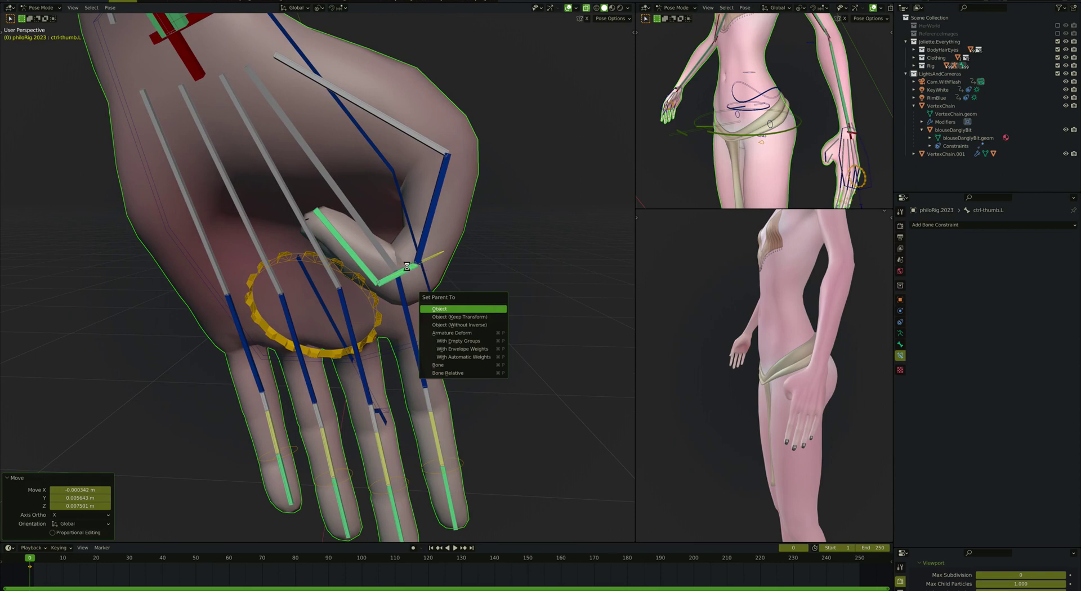
# Step: Move ctrl-allFingers.L about 0.018 m to curl all four fingers of the left hand
pyautogui.hscroll(6, 419, 267)
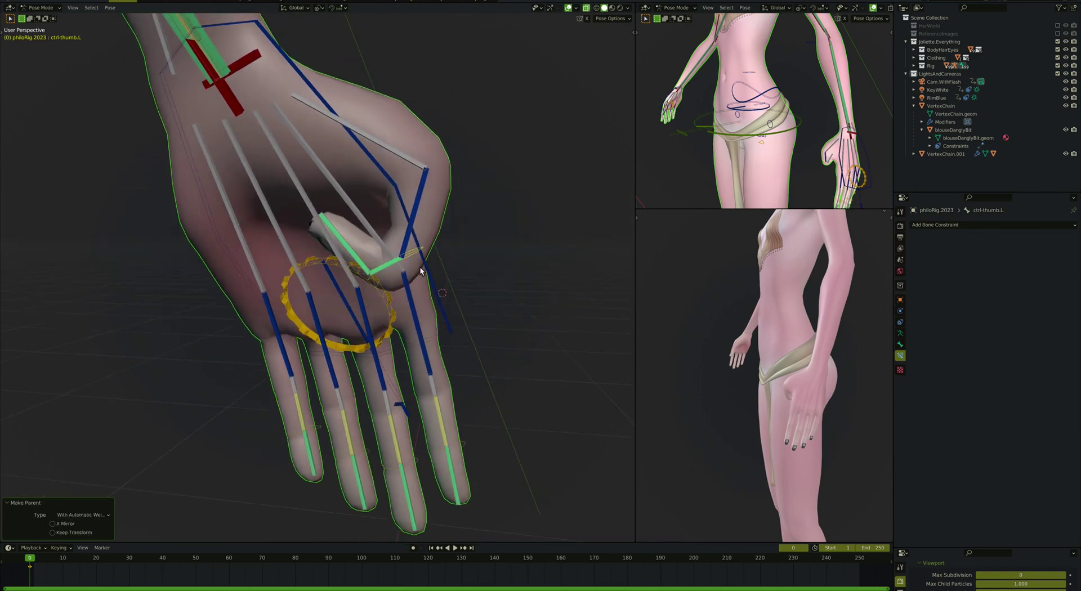
pyautogui.hscroll(10, 420, 266)
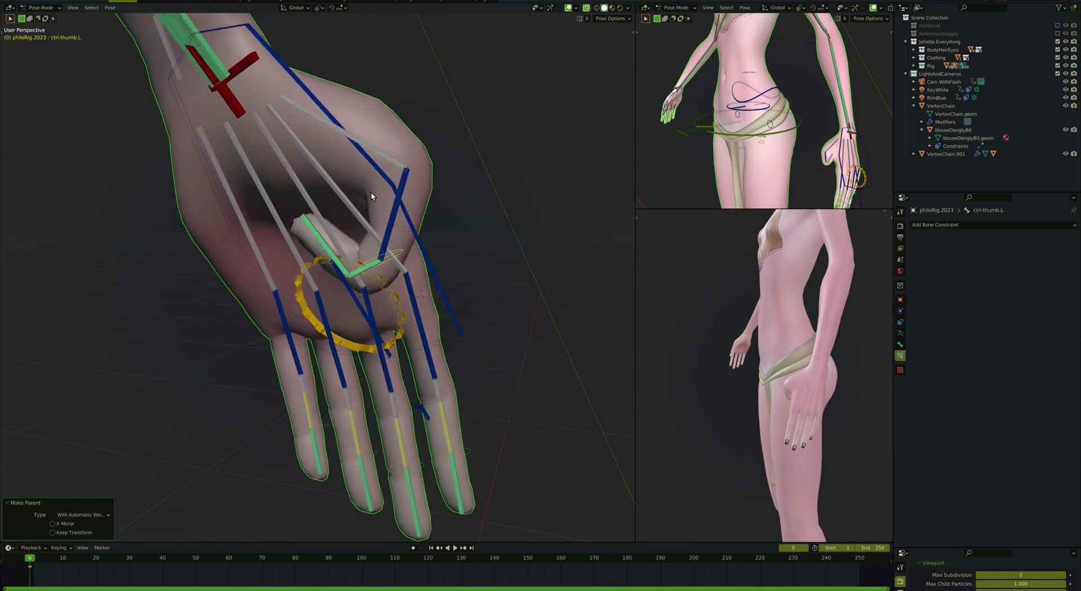
pyautogui.hscroll(8, 376, 210)
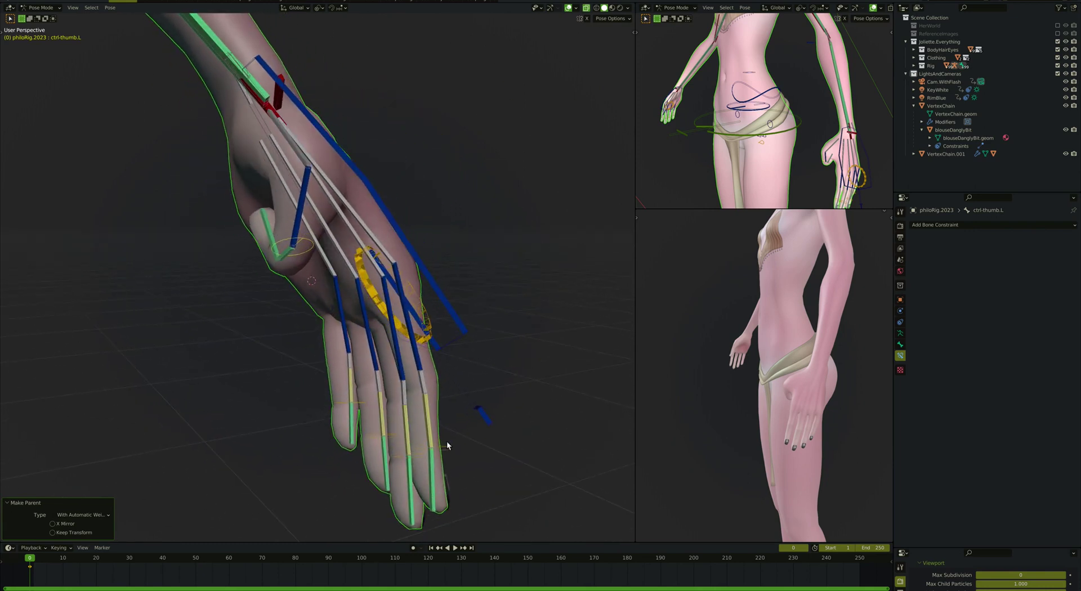
pyautogui.click(422, 314)
pyautogui.press('g')
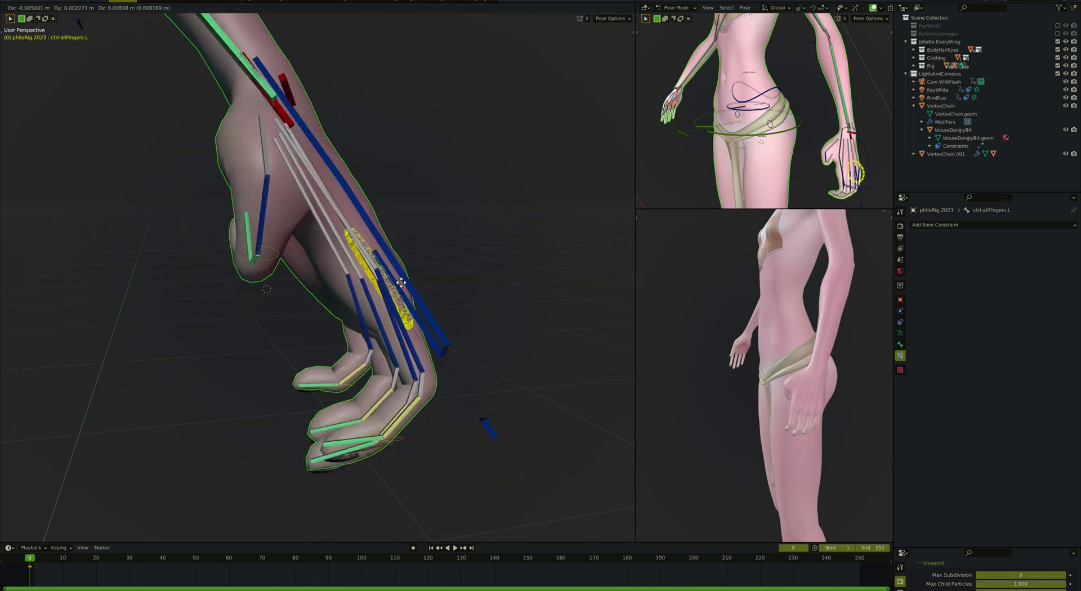
pyautogui.click(407, 257)
# Step: Adjust the finger curl by moving ctrl-allFingers.L about 0.0027 m while checking the fingertips' bend from the side
pyautogui.hscroll(10, 407, 257)
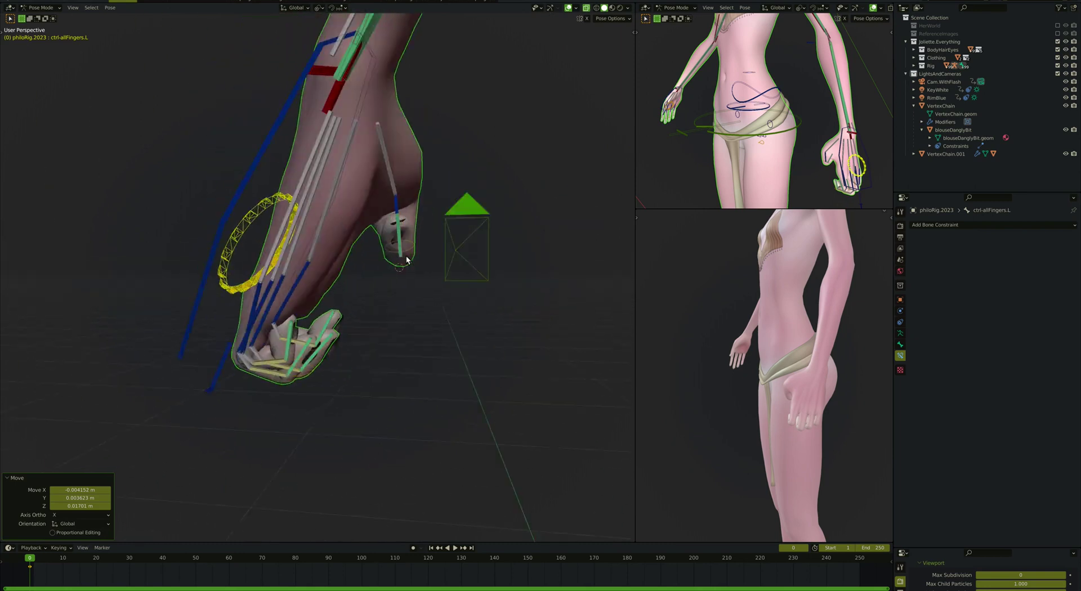
pyautogui.scroll(4, 304, 399)
pyautogui.hscroll(5, 304, 401)
pyautogui.press('g')
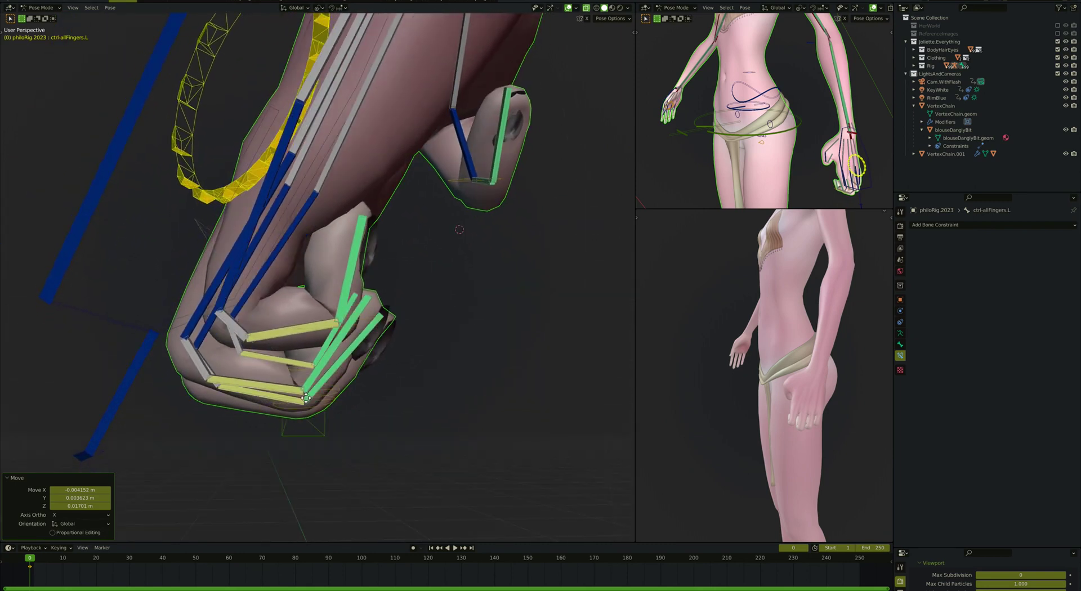
pyautogui.click(293, 401)
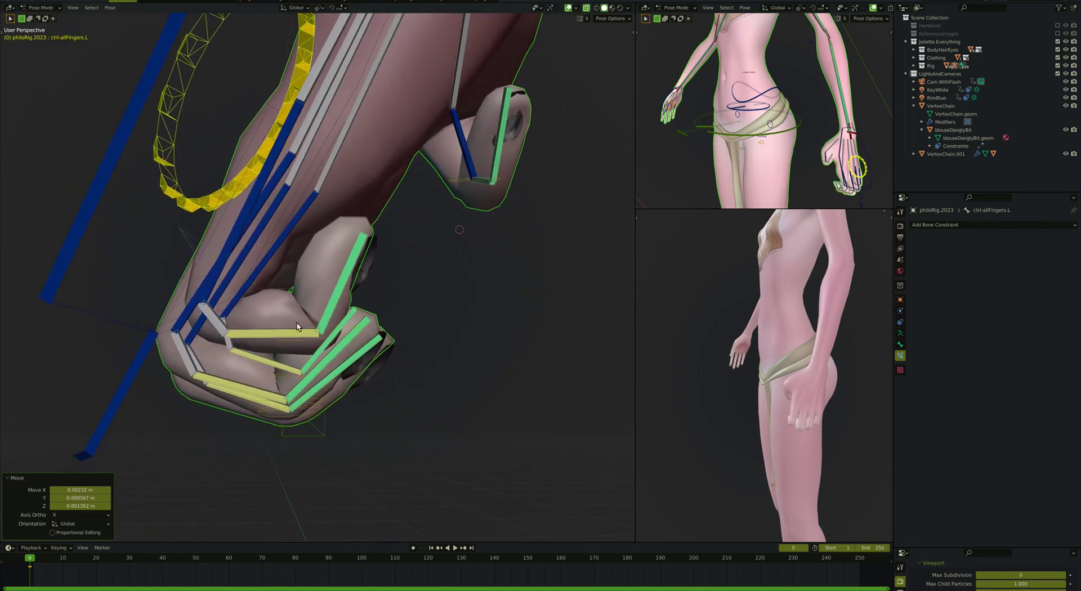
# Step: Move ctrl-allFingers.L another 0.0025 m and check the curled fingers from the front, back and side
pyautogui.scroll(-8, 297, 327)
pyautogui.scroll(4, 374, 392)
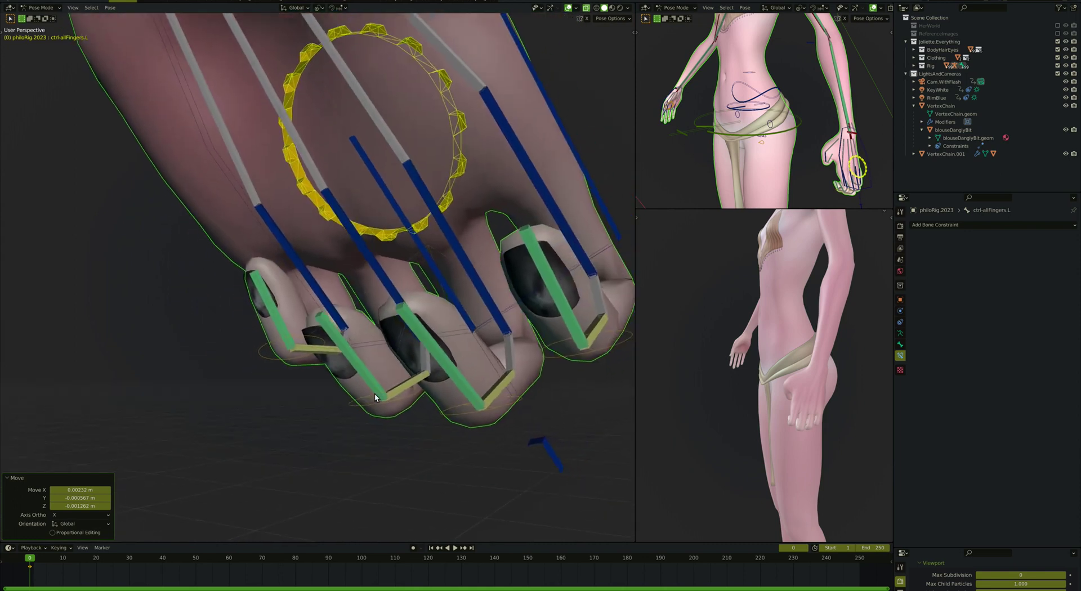
pyautogui.hscroll(-10, 373, 393)
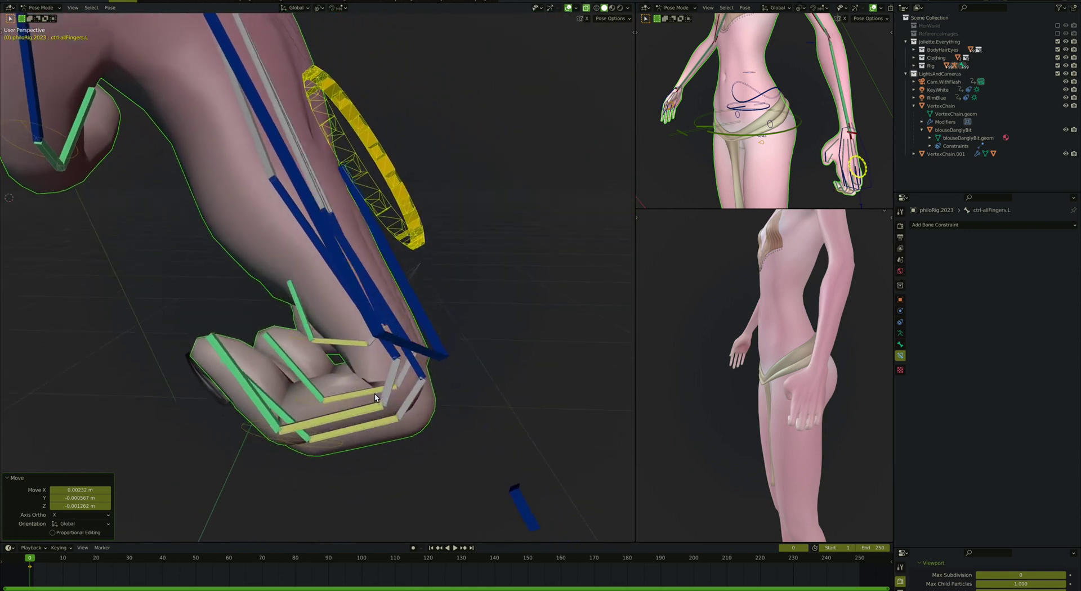
pyautogui.hscroll(-2, 373, 393)
pyautogui.moveTo(343, 404); pyautogui.dragTo(338, 396)
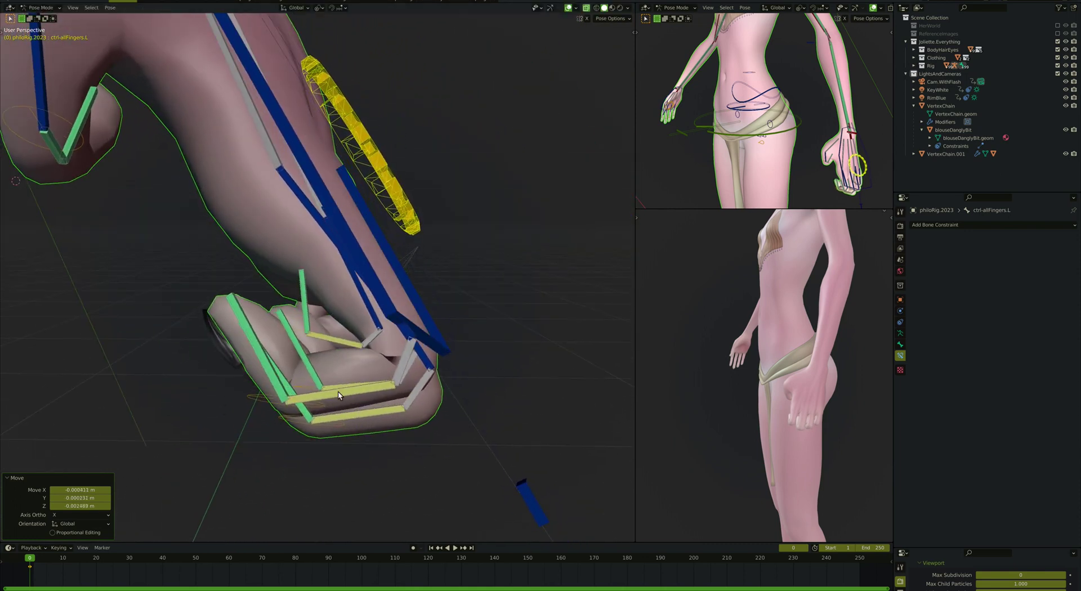
pyautogui.hscroll(10, 393, 360)
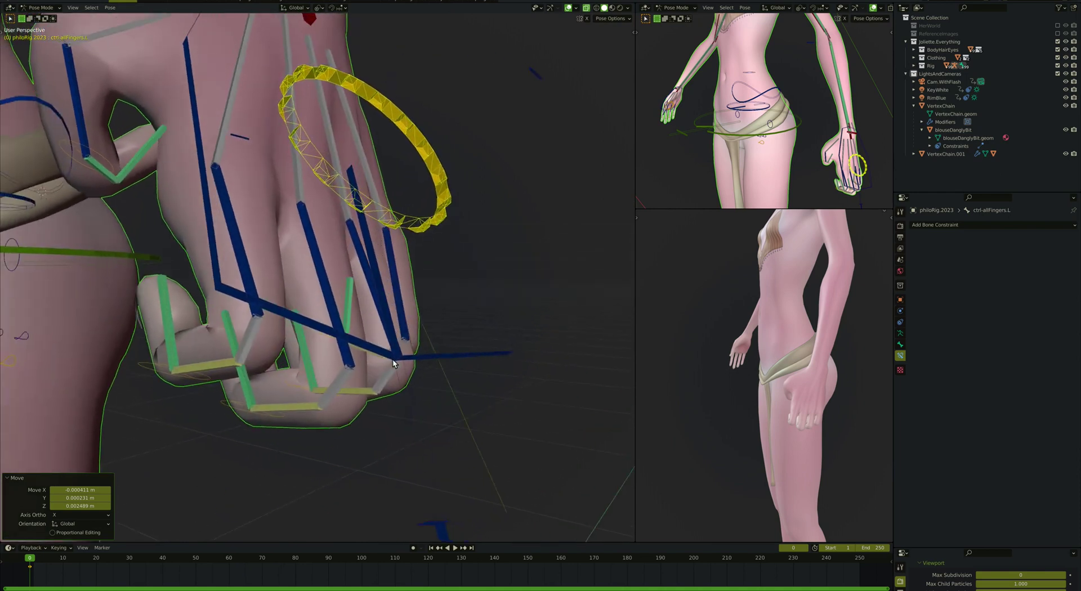
pyautogui.hscroll(-10, 393, 359)
# Step: In the rig's Edit Mode, shift the middle joints of the left index, middle and ring fingers about -0.0016 m along X
pyautogui.press('Tab')
pyautogui.scroll(-5, 393, 359)
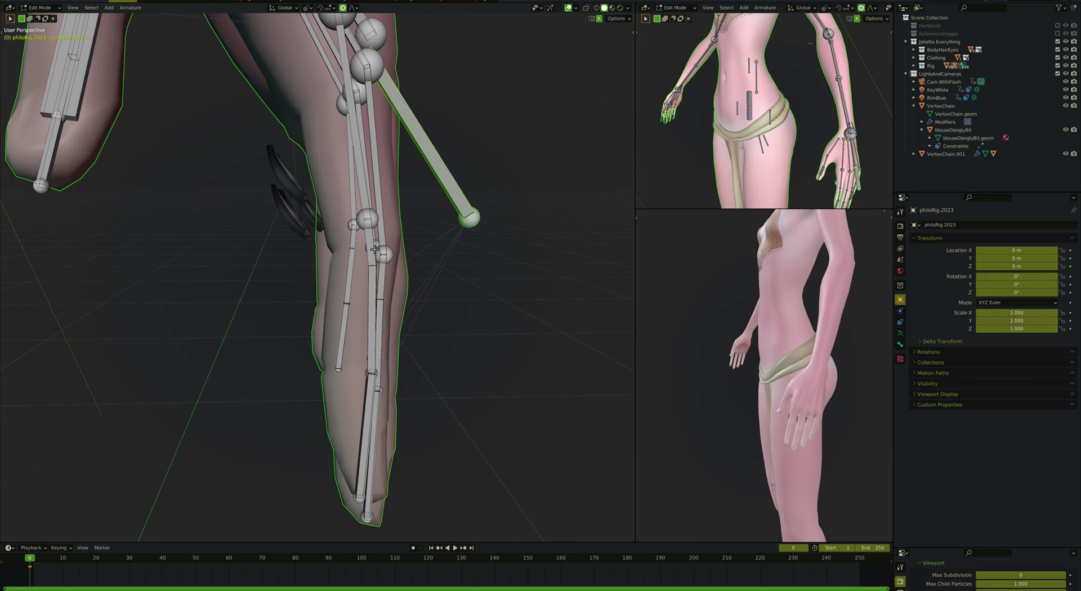
pyautogui.hscroll(-4, 385, 277)
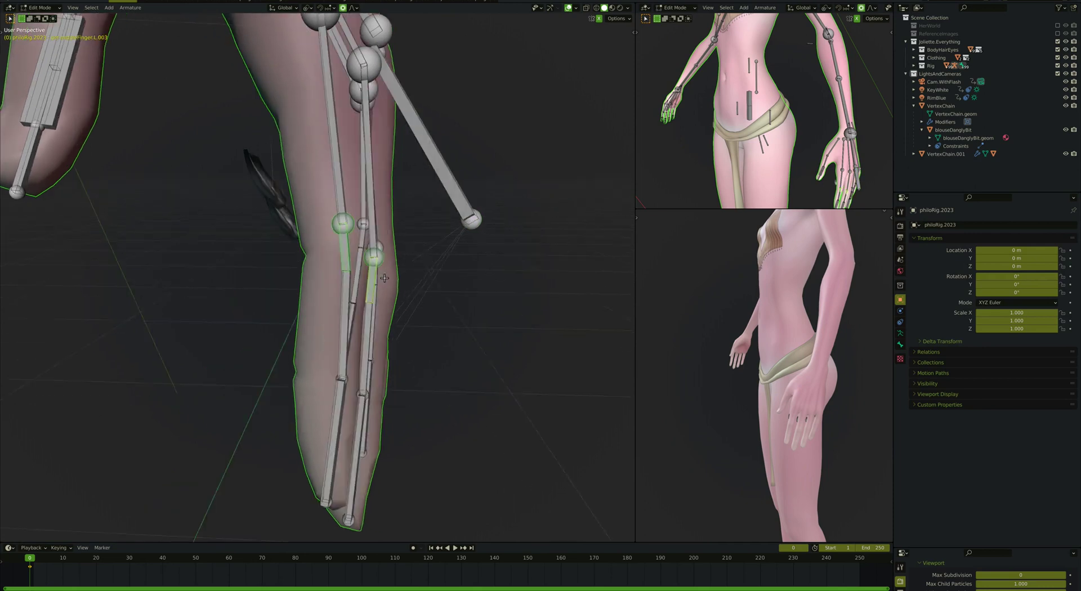
pyautogui.hscroll(-4, 377, 272)
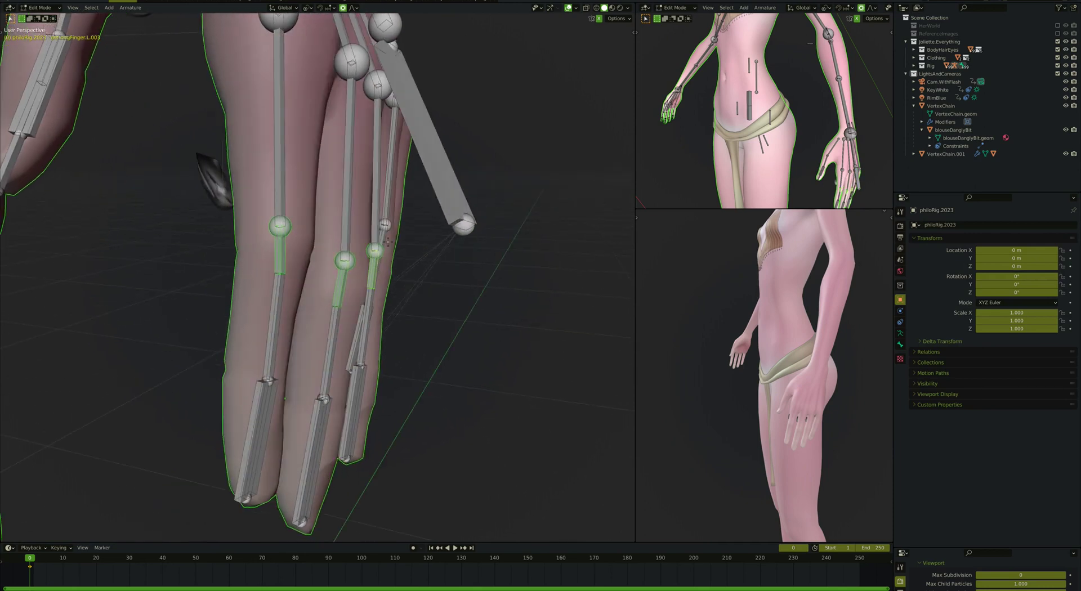
pyautogui.hscroll(-8, 387, 242)
pyautogui.press('g')
pyautogui.press('x')
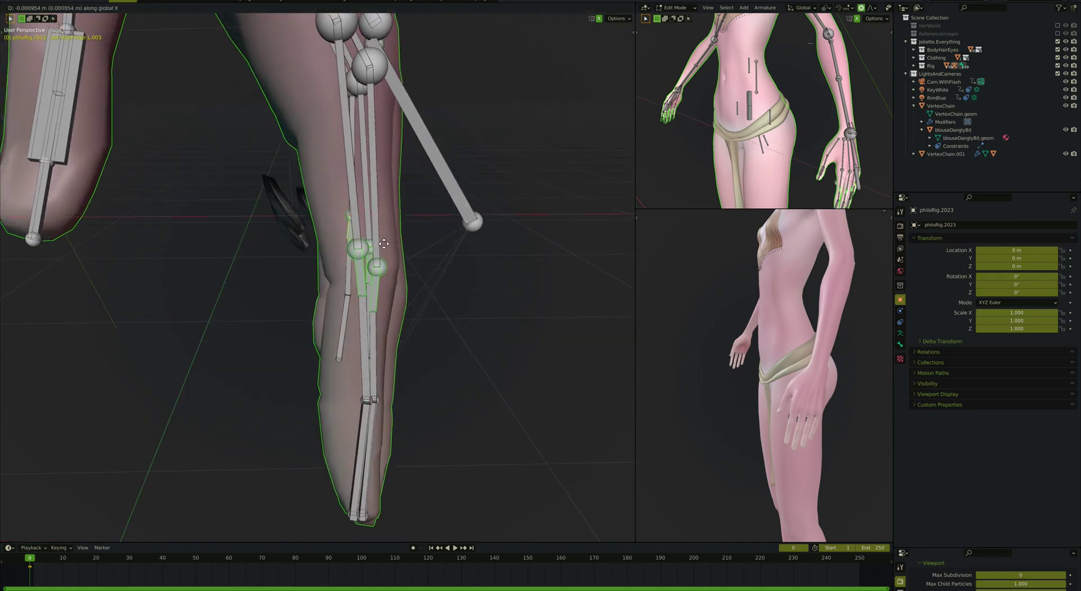
pyautogui.click(381, 244)
pyautogui.scroll(-5, 380, 244)
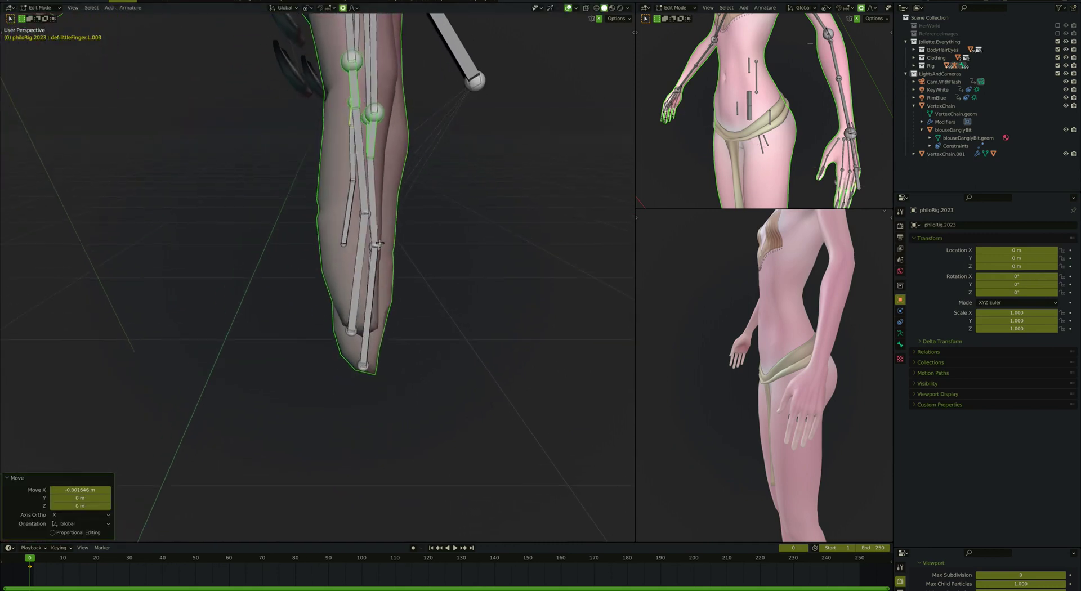
# Step: Shift the middle finger's last joint along X into line with its bone chain, ending with a move of about -0.00085 m
pyautogui.hotkey('alt', 'a')
pyautogui.scroll(-2, 379, 243)
pyautogui.hscroll(3, 369, 231)
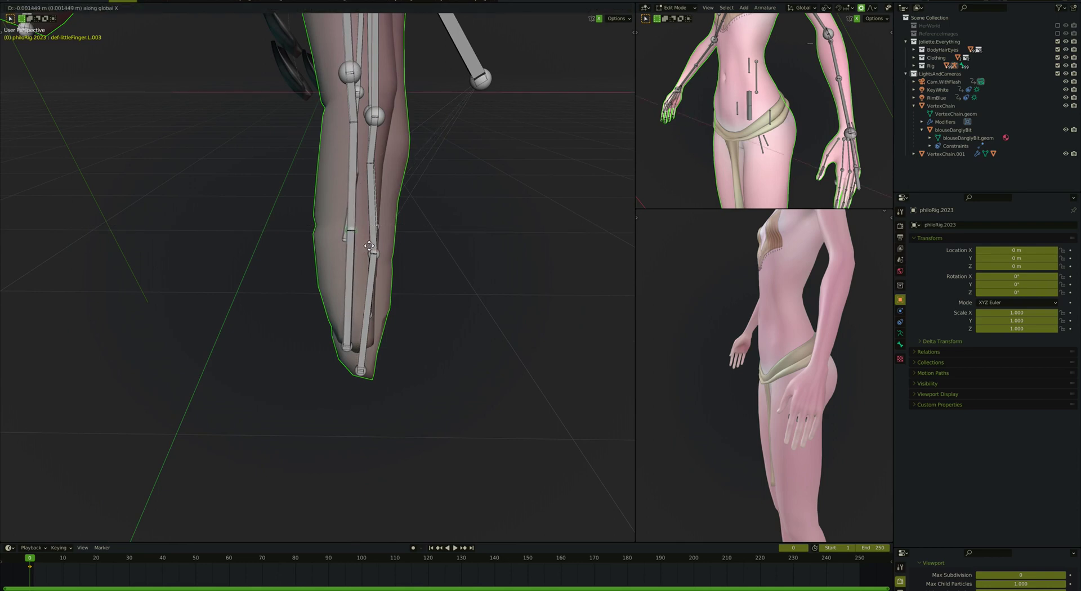
pyautogui.click(370, 246)
pyautogui.hscroll(3, 370, 251)
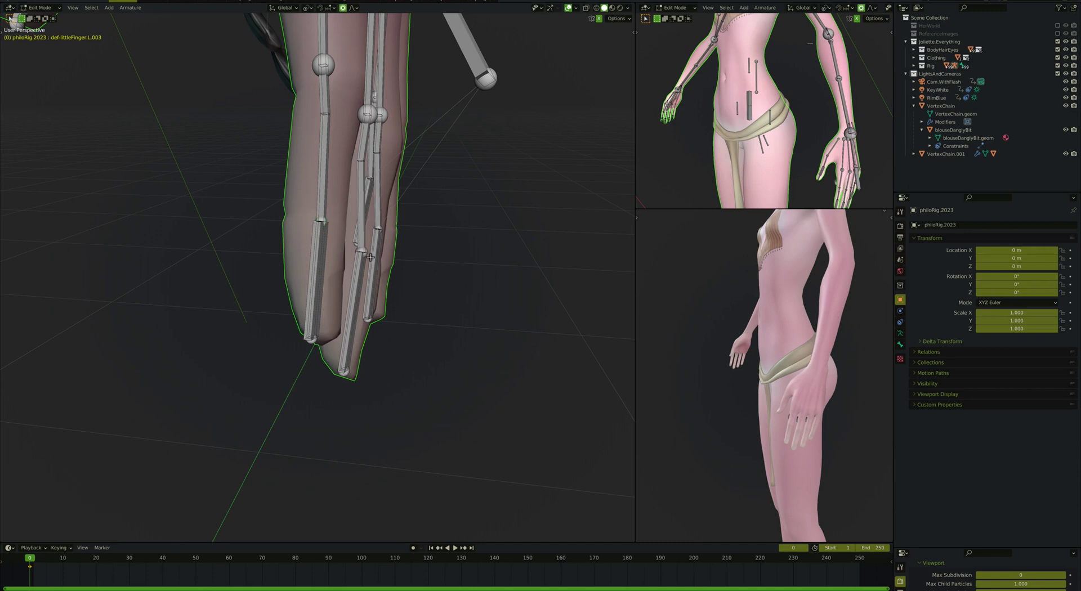
pyautogui.hscroll(3, 368, 257)
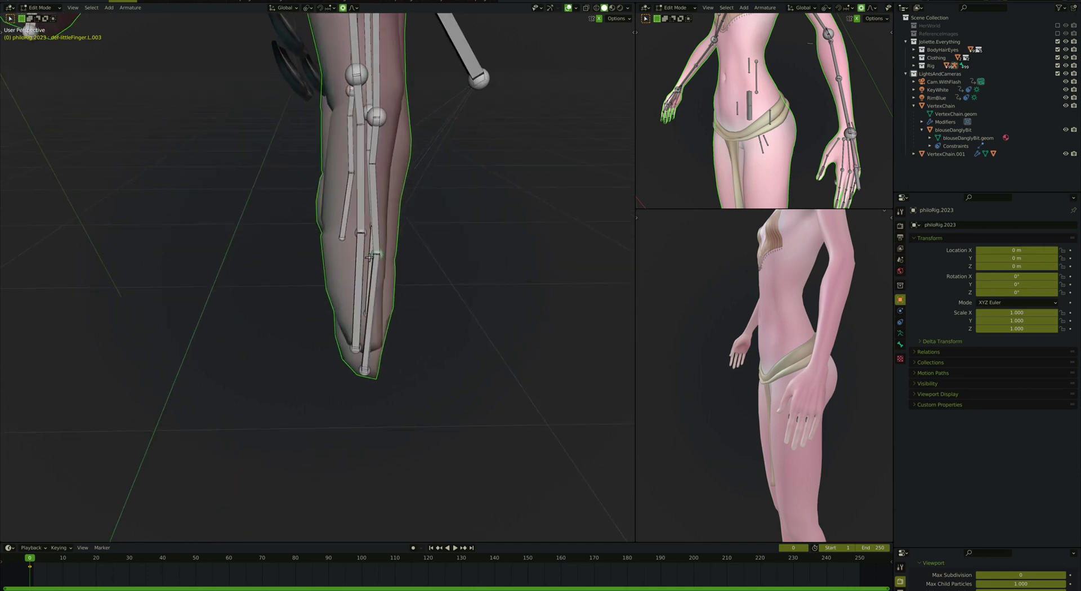
pyautogui.click(366, 258)
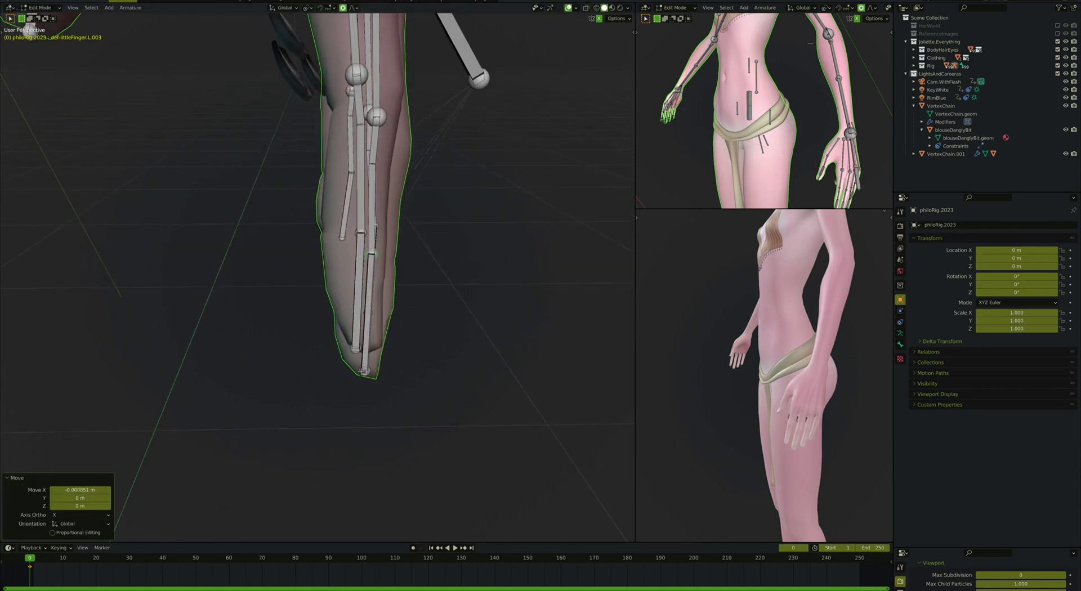
# Step: Move the tip of the left middle finger's end bone about -0.0008 m along X
pyautogui.click(363, 371)
pyautogui.rightClick(368, 388)
pyautogui.moveTo(368, 389); pyautogui.dragTo(449, 344, button='middle')
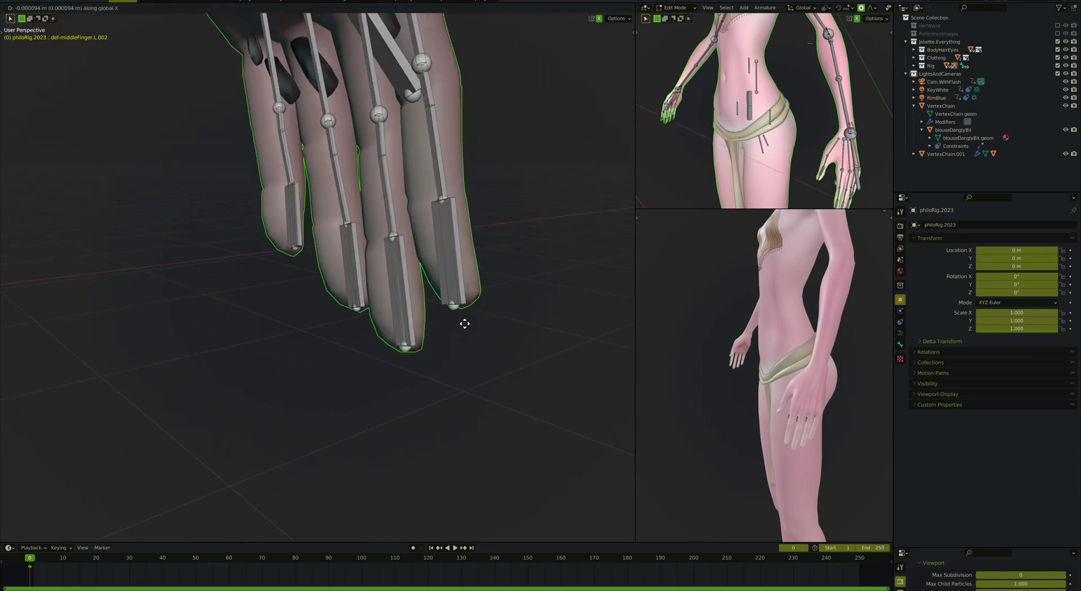
pyautogui.rightClick(463, 324)
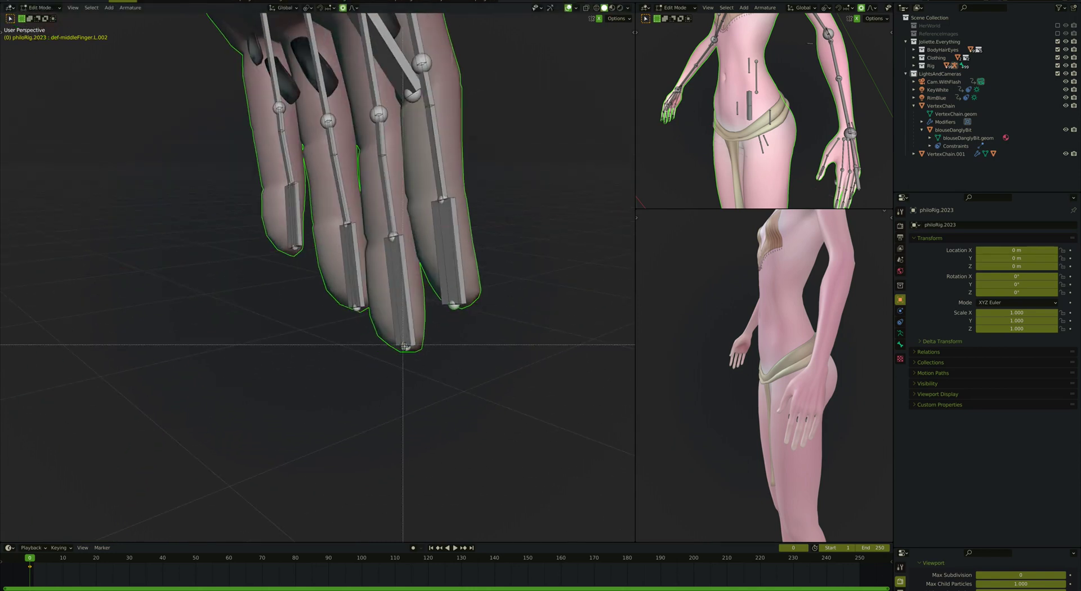
pyautogui.click(426, 366)
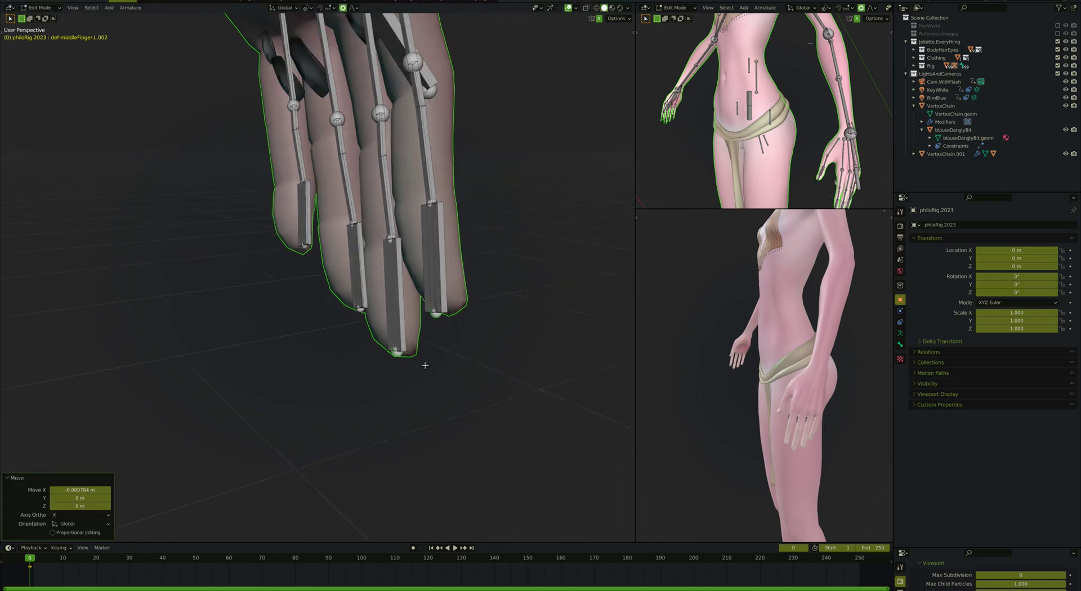
# Step: Nudge the neighbouring fingertip joints, including the ring finger's, along the X axis to straighten the end bones
pyautogui.moveTo(425, 365); pyautogui.dragTo(425, 360, button='middle')
pyautogui.press('g')
pyautogui.press('x')
pyautogui.moveTo(345, 307); pyautogui.dragTo(425, 300, button='middle')
pyautogui.click(357, 308)
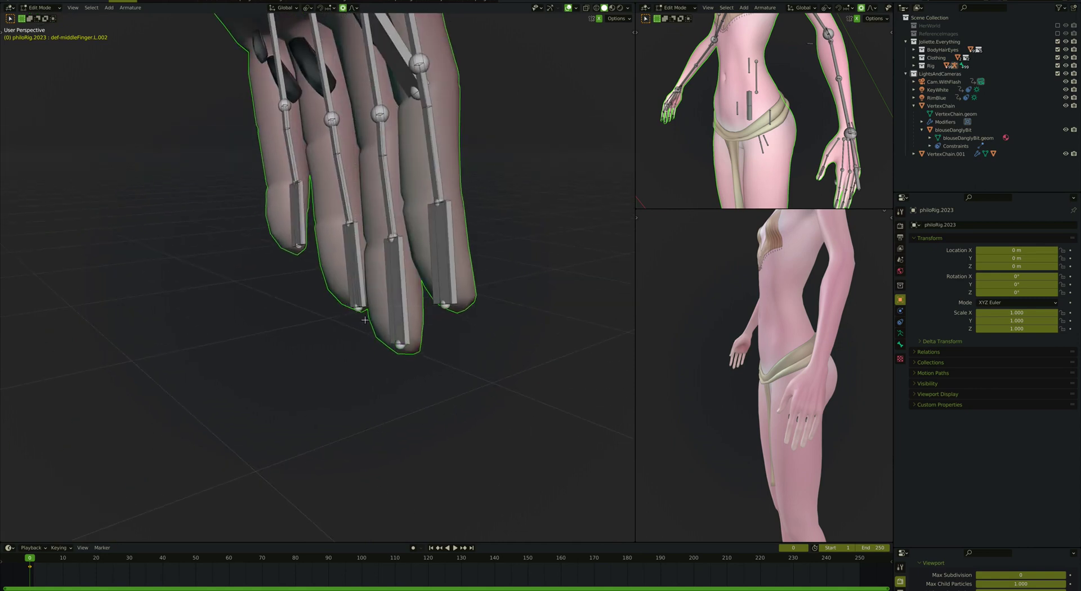
pyautogui.scroll(8, 365, 319)
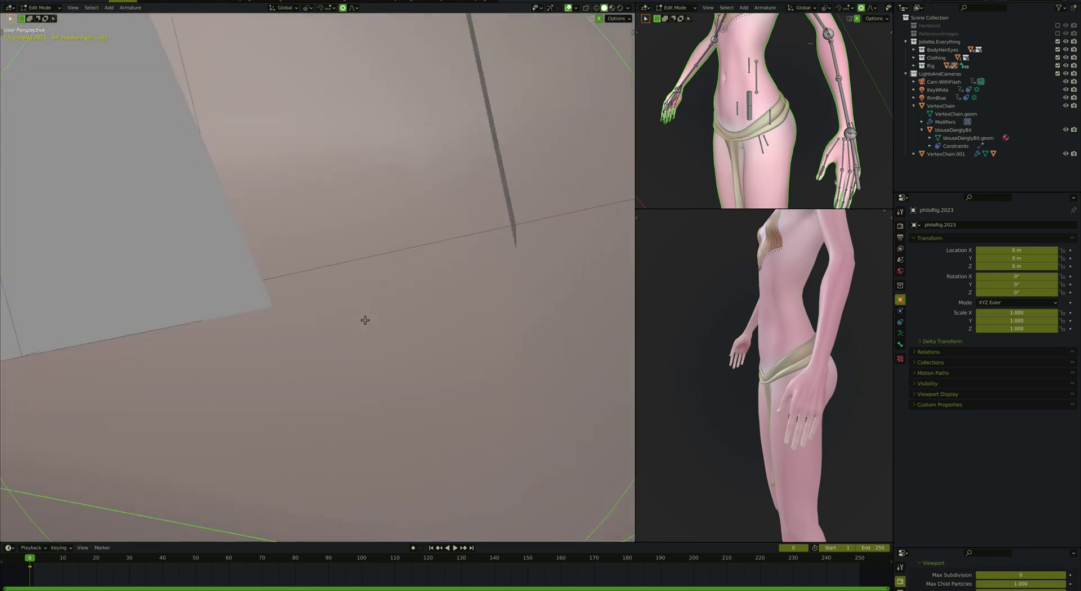
pyautogui.scroll(-6, 365, 319)
pyautogui.moveTo(365, 319)
pyautogui.mouseDown(button='middle')
pyautogui.moveTo(403, 316)
pyautogui.moveTo(385, 315)
pyautogui.mouseUp(button='middle')
pyautogui.press('g')
pyautogui.press('x')
pyautogui.click(385, 319)
# Step: Select only the ring finger's last joint and move it about -0.0017 m along X
pyautogui.press('a')
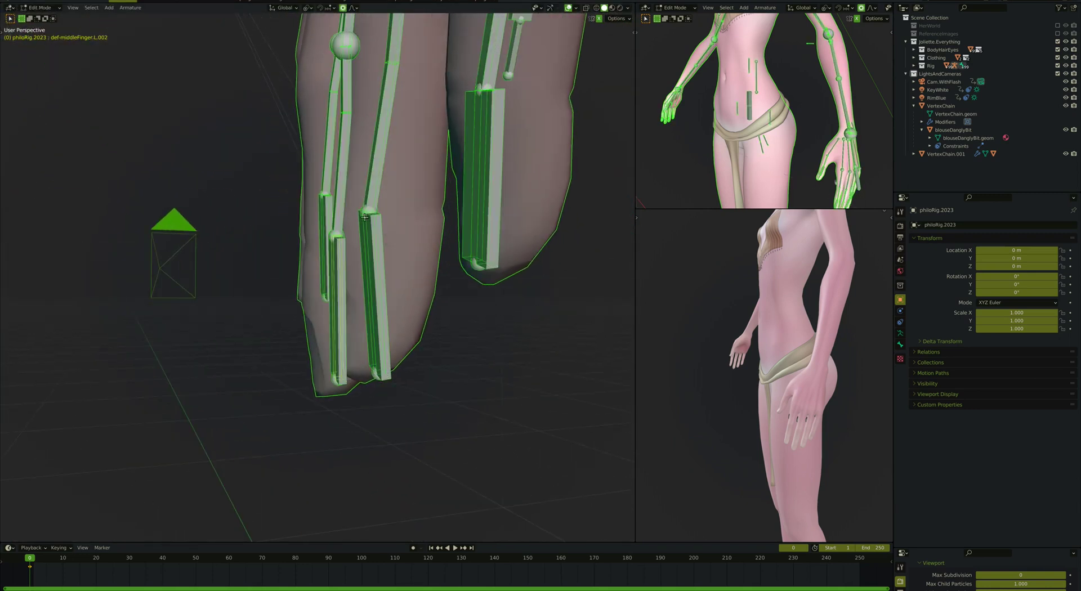
pyautogui.hotkey('alt', 'a')
pyautogui.press('b')
pyautogui.press('g')
pyautogui.press('x')
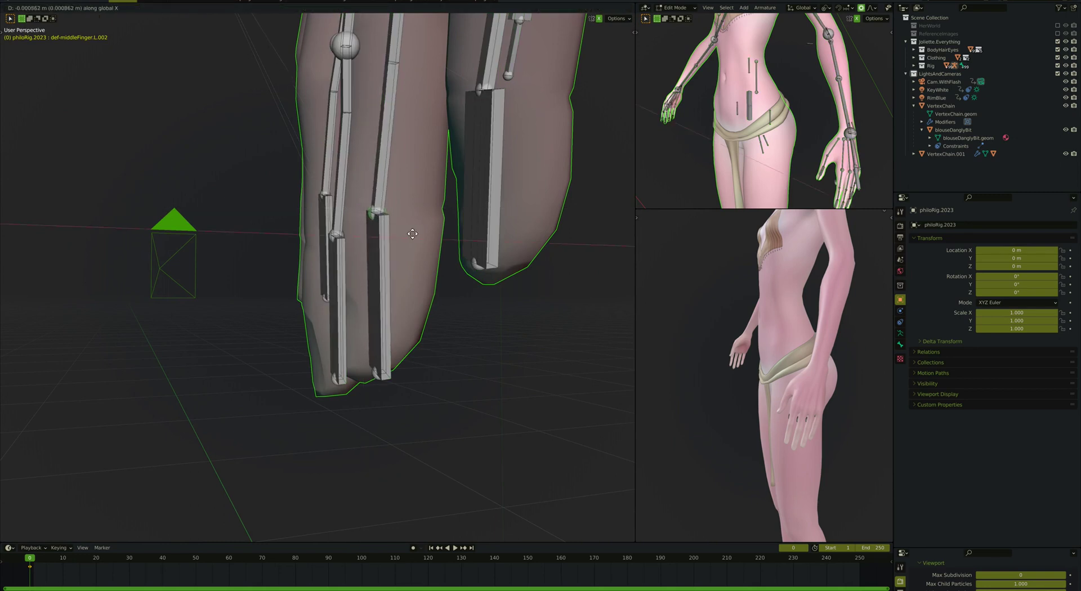
pyautogui.click(418, 233)
pyautogui.moveTo(418, 233); pyautogui.dragTo(428, 237, button='middle')
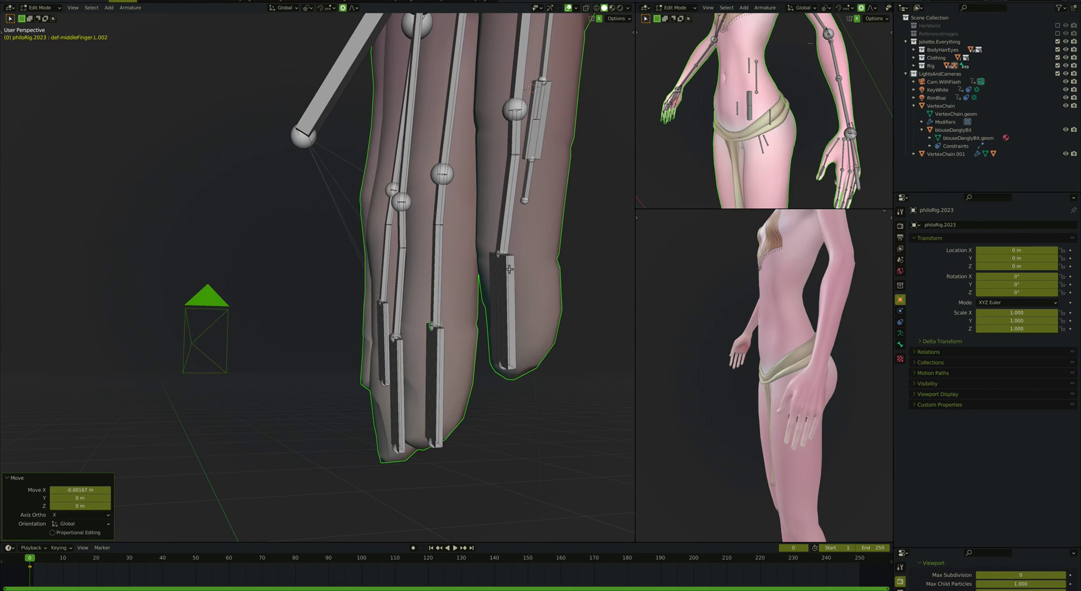
# Step: Select the little finger's end bone and shift it slightly along the X axis
pyautogui.hotkey('alt', 'a')
pyautogui.moveTo(484, 287); pyautogui.dragTo(528, 310)
pyautogui.press('g')
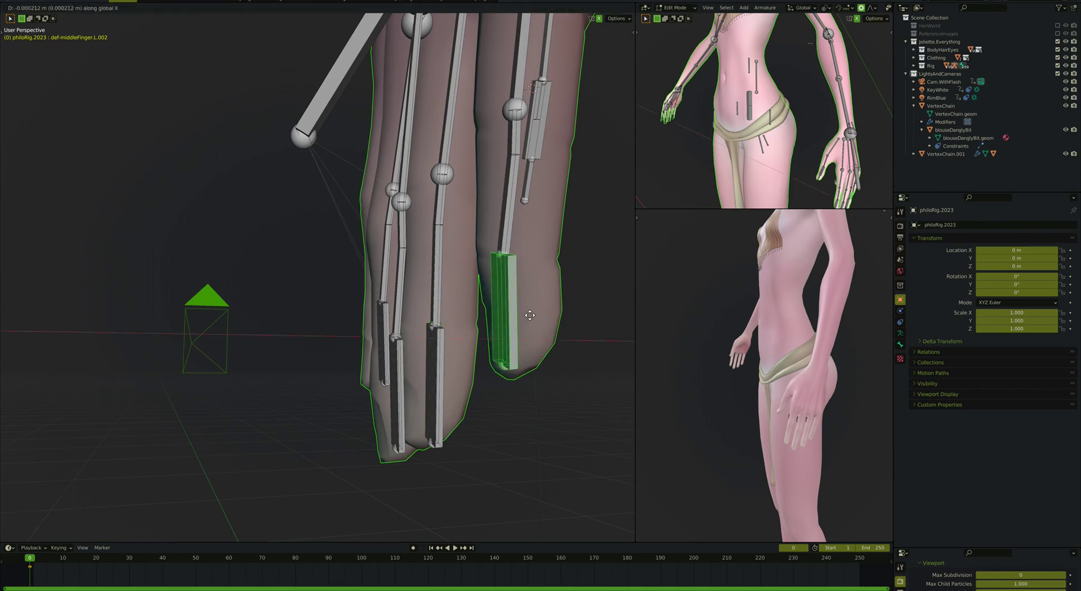
pyautogui.press('x')
pyautogui.click(538, 314)
pyautogui.moveTo(538, 314); pyautogui.dragTo(539, 315, button='middle')
pyautogui.press('g')
pyautogui.press('x')
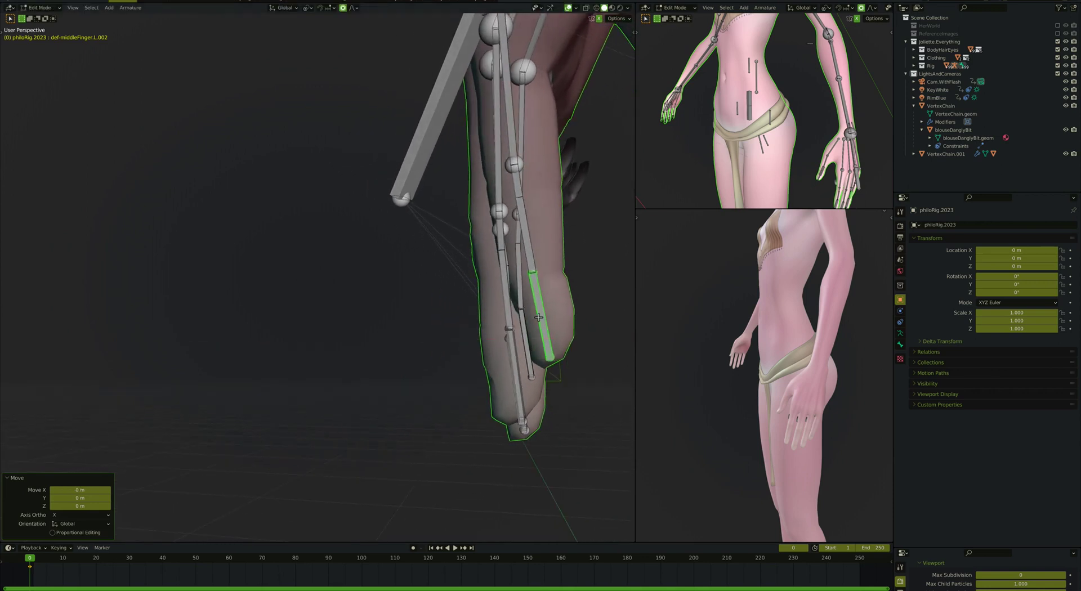
# Step: Reposition the little finger's middle joint so its bones line up inside the finger
pyautogui.moveTo(529, 205); pyautogui.dragTo(534, 207, button='middle')
pyautogui.click(542, 263)
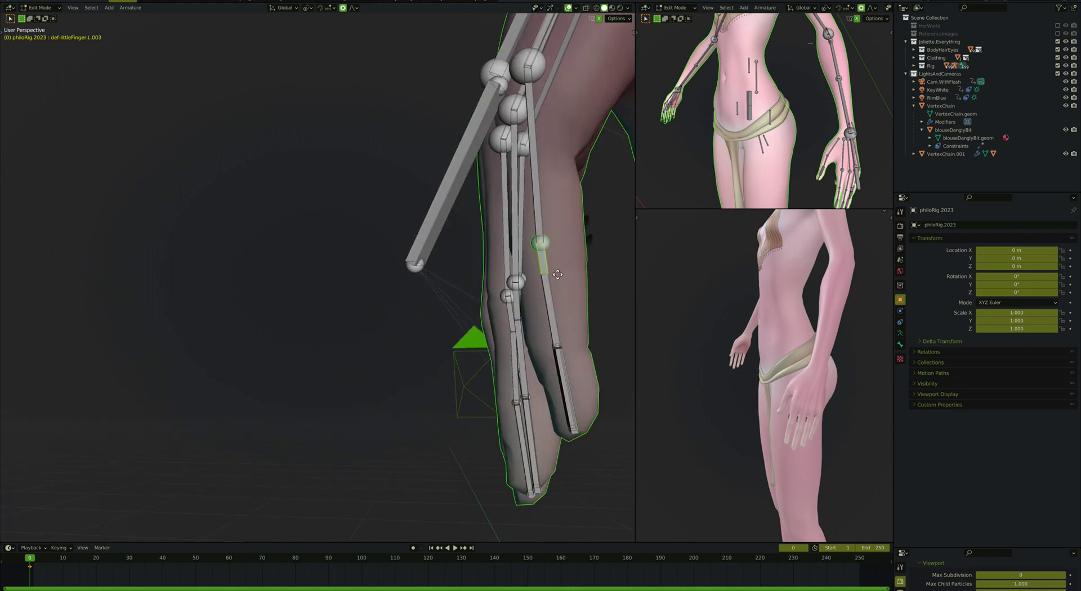
pyautogui.click(556, 274)
pyautogui.moveTo(556, 274); pyautogui.dragTo(470, 264, button='middle')
pyautogui.click(471, 261)
pyautogui.rightClick(470, 265)
# Step: In Pose Mode, curl the fingers by moving ctrl-allFingers.L about 0.021 m, and rebind the mesh with automatic weights
pyautogui.hotkey('ctrl', 'Tab')
pyautogui.moveTo(415, 257); pyautogui.dragTo(457, 183)
pyautogui.moveTo(445, 338); pyautogui.dragTo(417, 394, button='middle')
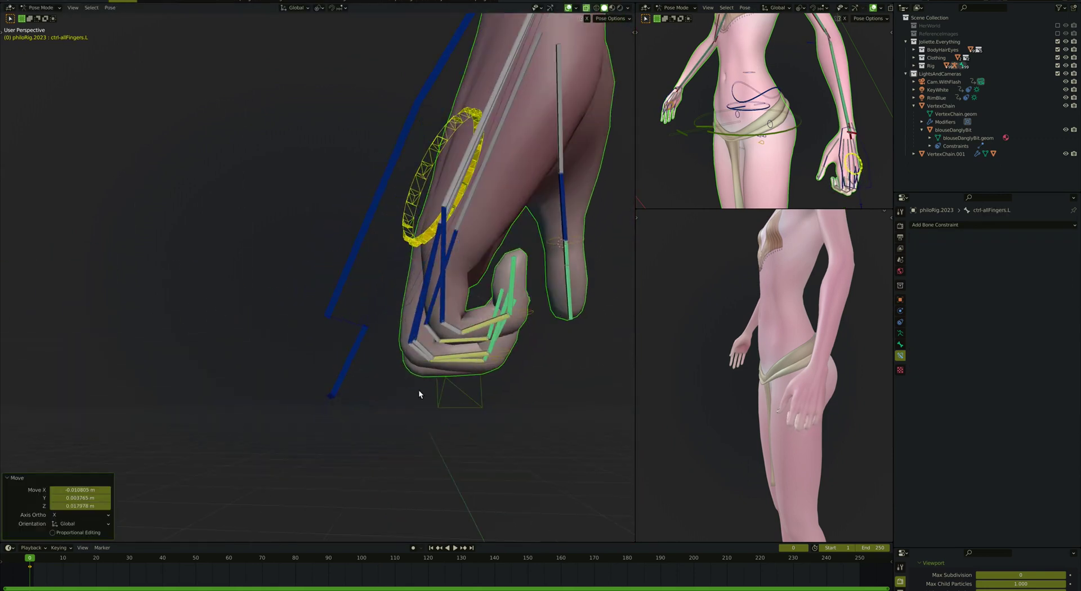
pyautogui.hotkey('ctrl', 'p')
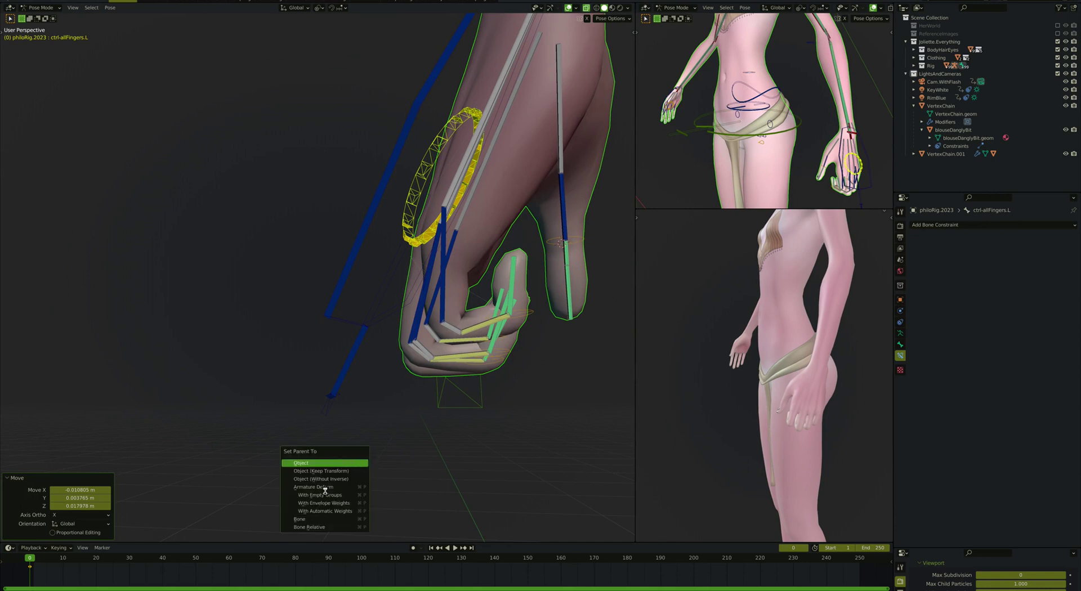
pyautogui.moveTo(417, 364); pyautogui.dragTo(382, 372, button='middle')
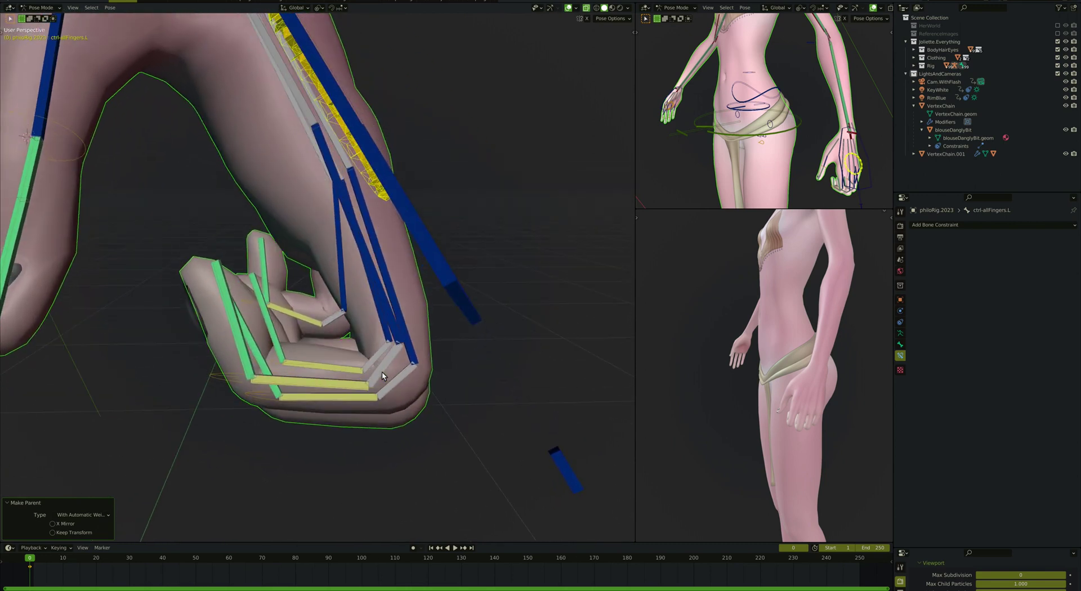
# Step: In the body mesh's Edit Mode, move a vertex at the curled fingers' inner crease about 0.0012 m with a small proportional radius
pyautogui.click(357, 357)
pyautogui.press('Tab')
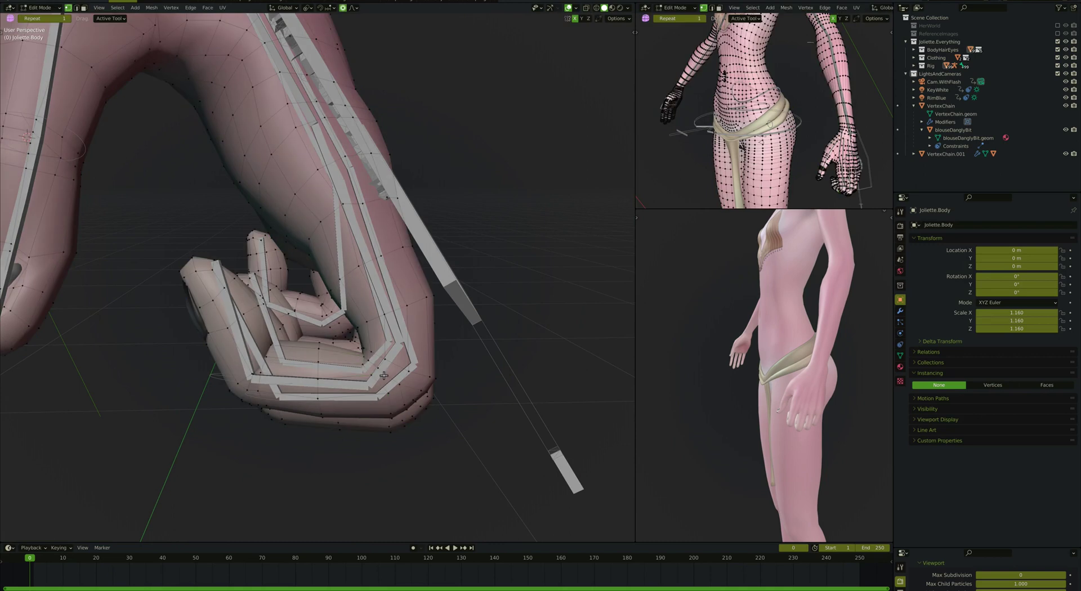
pyautogui.press('g')
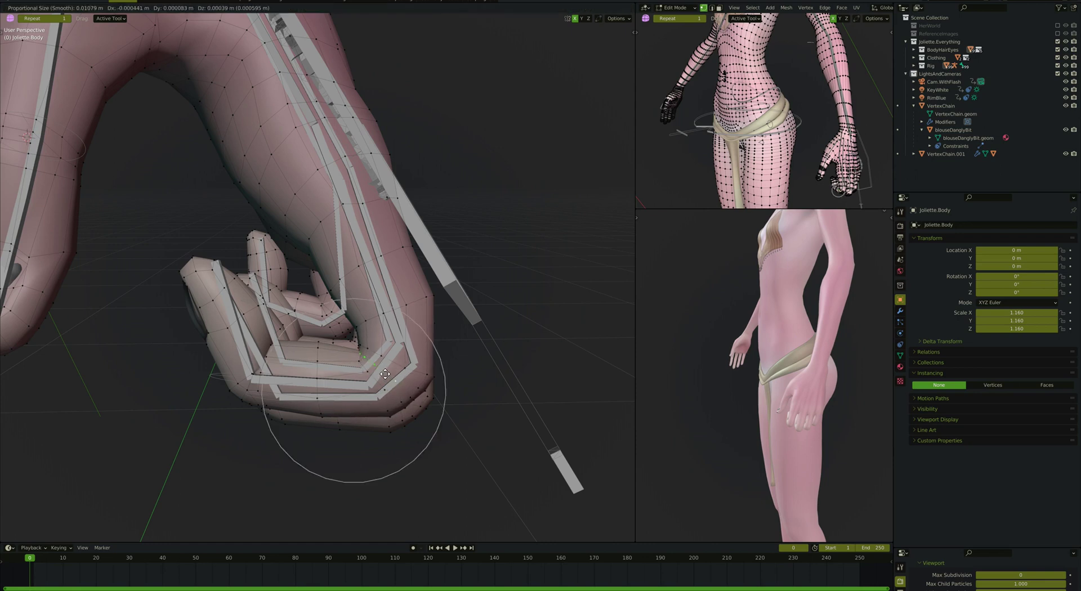
pyautogui.scroll(5, 385, 373)
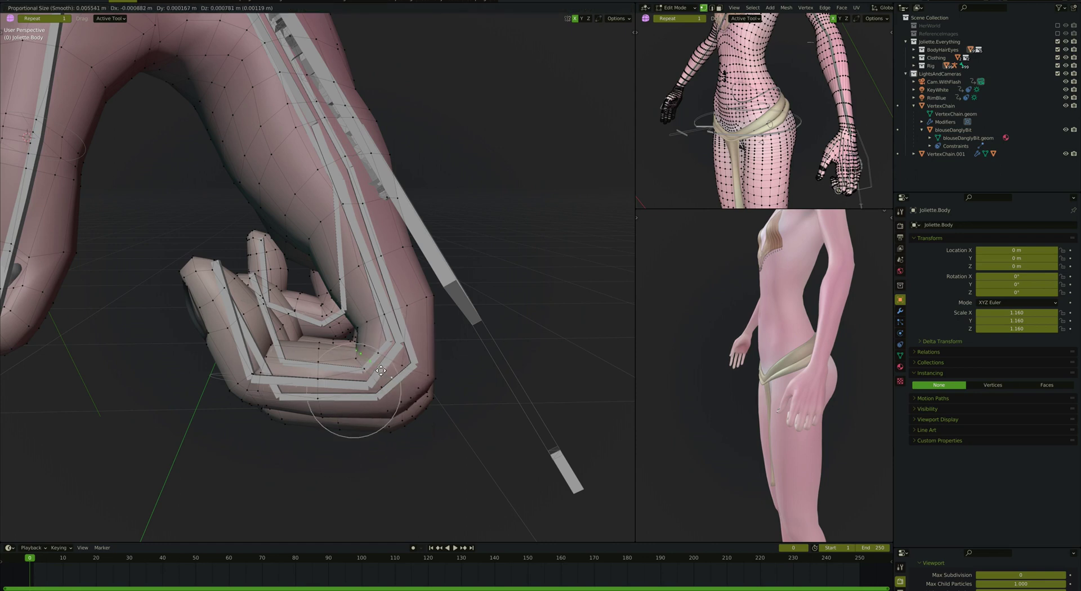
pyautogui.click(381, 370)
pyautogui.moveTo(381, 370); pyautogui.dragTo(380, 370, button='middle')
# Step: Adjust further finger vertices with proportional editing, ending with a move of about -0.00036 m along Y
pyautogui.moveTo(412, 374); pyautogui.dragTo(423, 374)
pyautogui.moveTo(483, 379); pyautogui.dragTo(486, 383, button='middle')
pyautogui.click(467, 311)
pyautogui.moveTo(467, 312); pyautogui.dragTo(480, 318, button='middle')
pyautogui.click(481, 319)
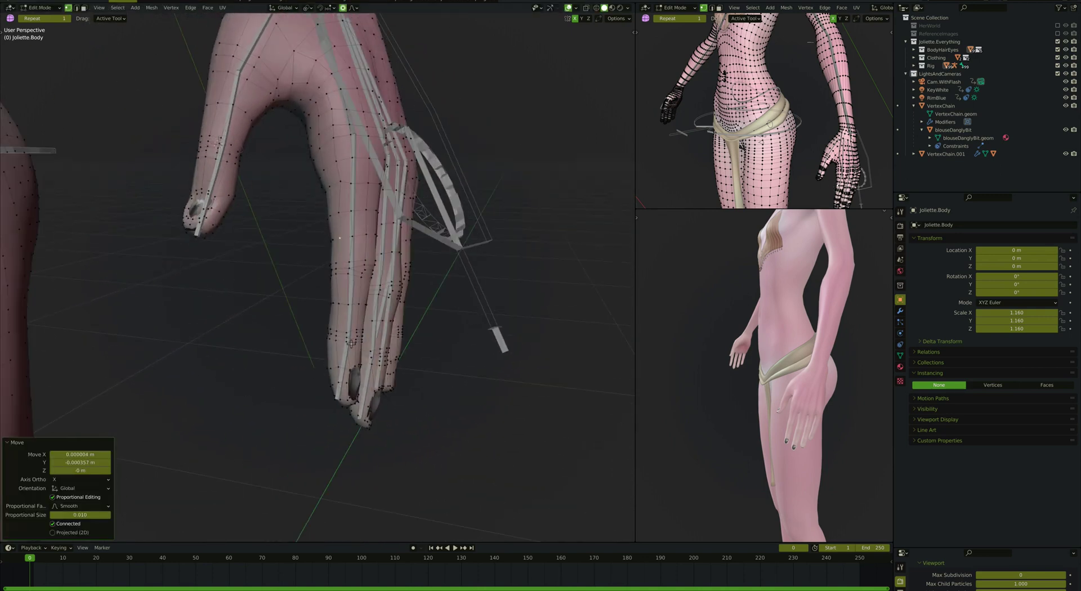
# Step: Return the rig to Pose Mode, move ctrl-allFingers.L about 0.037 m to curl the fingers, and inspect the bend from several angles
pyautogui.press('Tab')
pyautogui.moveTo(351, 343); pyautogui.dragTo(351, 345, button='middle')
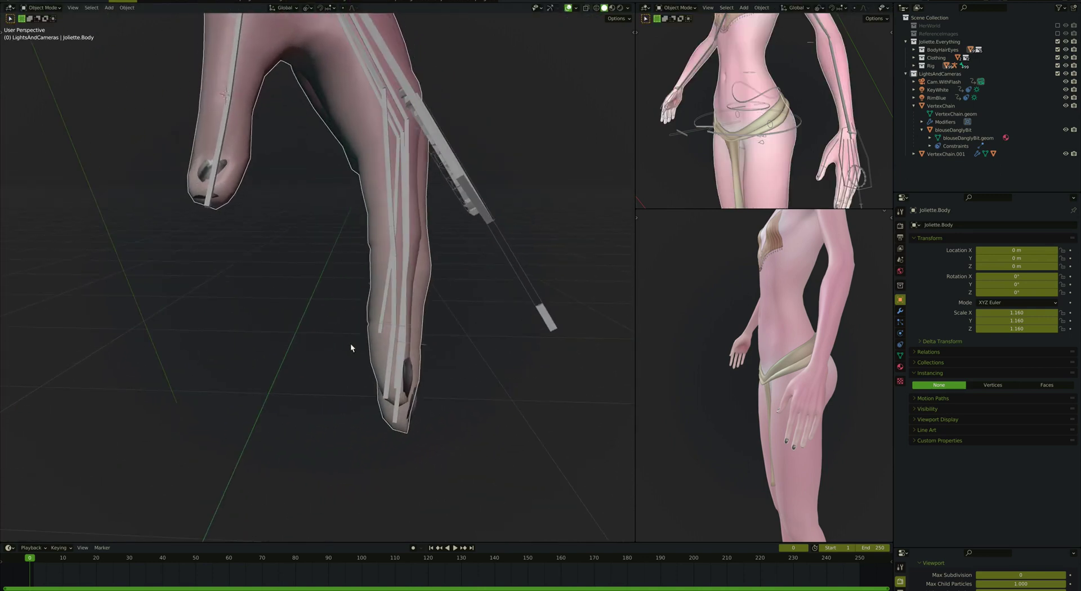
pyautogui.keyDown('shift'); pyautogui.click(393, 361); pyautogui.keyUp('shift')
pyautogui.hotkey('ctrl', 'Tab')
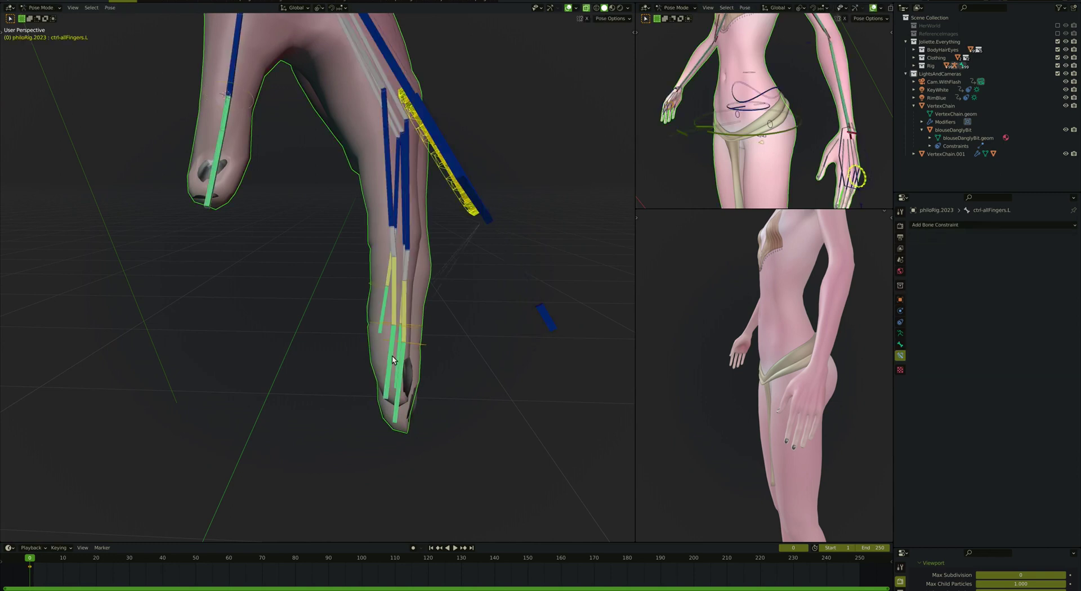
pyautogui.moveTo(455, 188); pyautogui.dragTo(460, 187, button='middle')
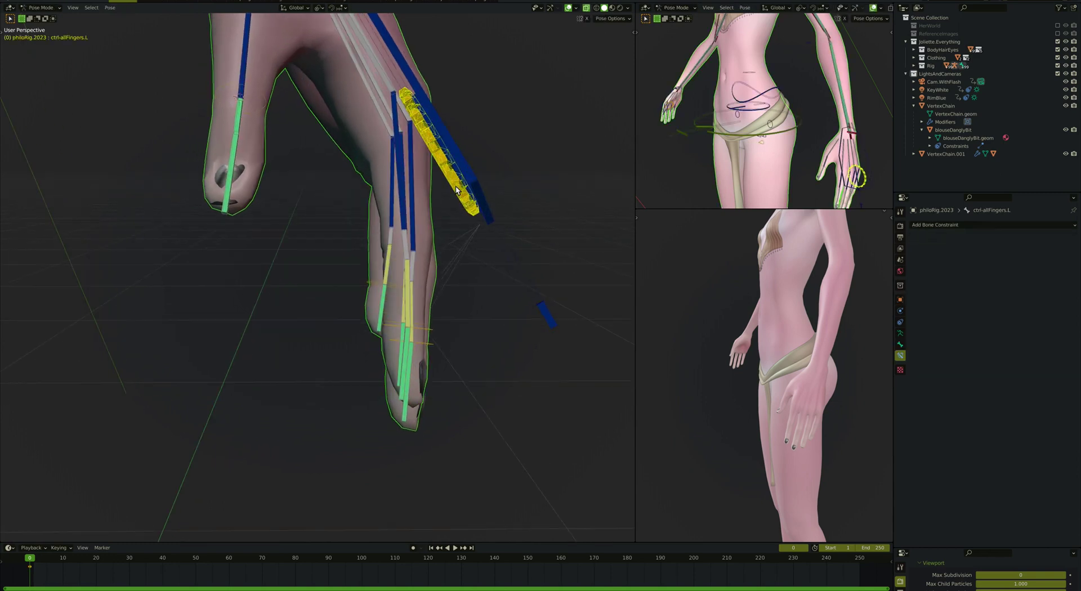
pyautogui.press('g')
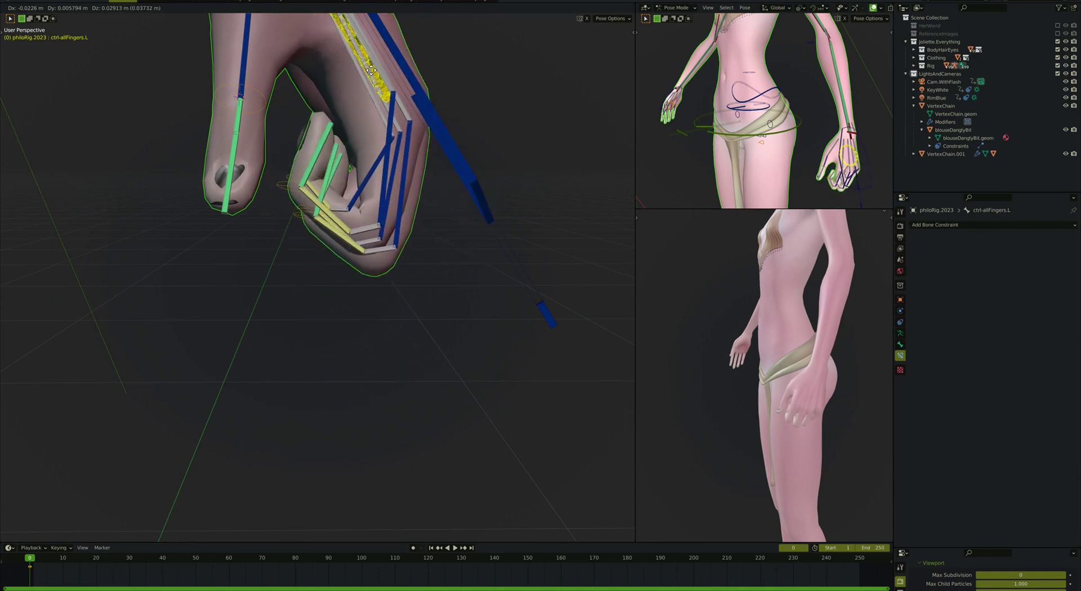
pyautogui.click(359, 228)
pyautogui.scroll(6, 359, 227)
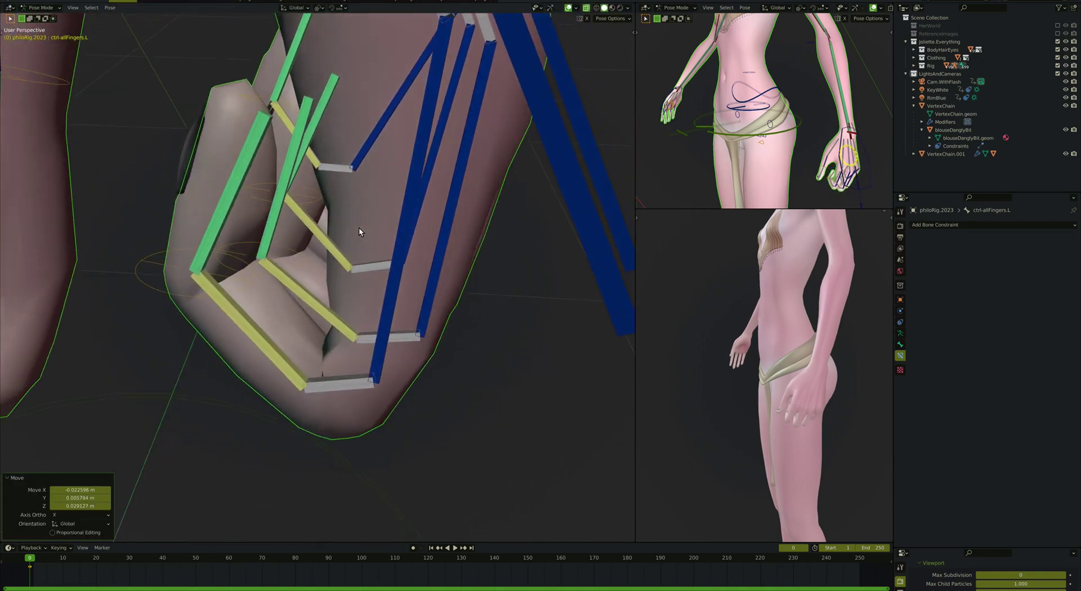
pyautogui.scroll(-2, 359, 227)
pyautogui.moveTo(359, 227); pyautogui.dragTo(356, 204, button='middle')
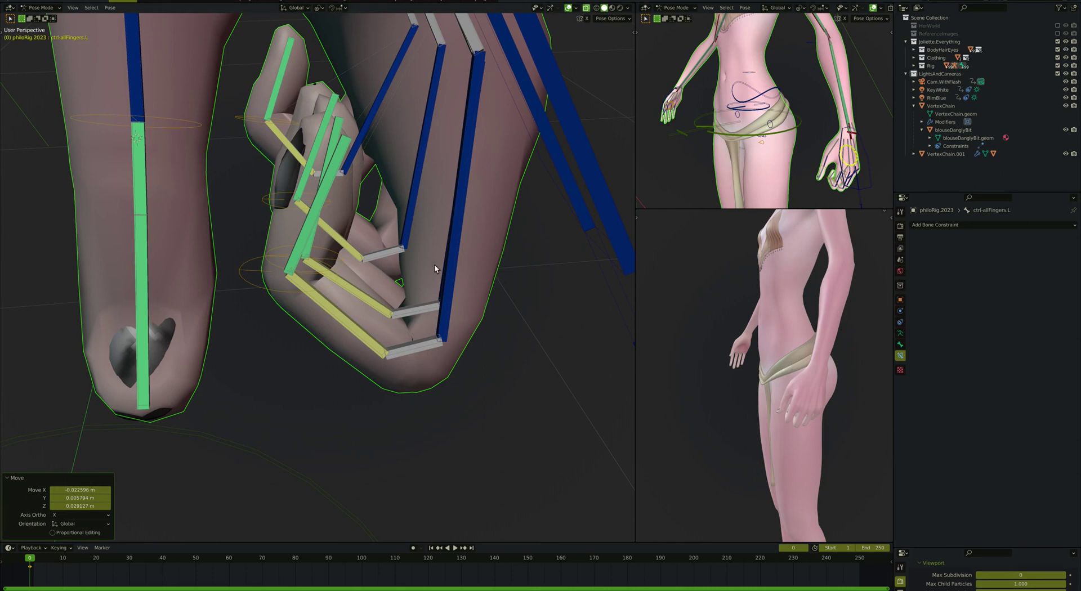
# Step: Turn the preview to show the left hand and set the viewport Max Subdivision to 1
pyautogui.moveTo(761, 337); pyautogui.dragTo(783, 343, button='middle')
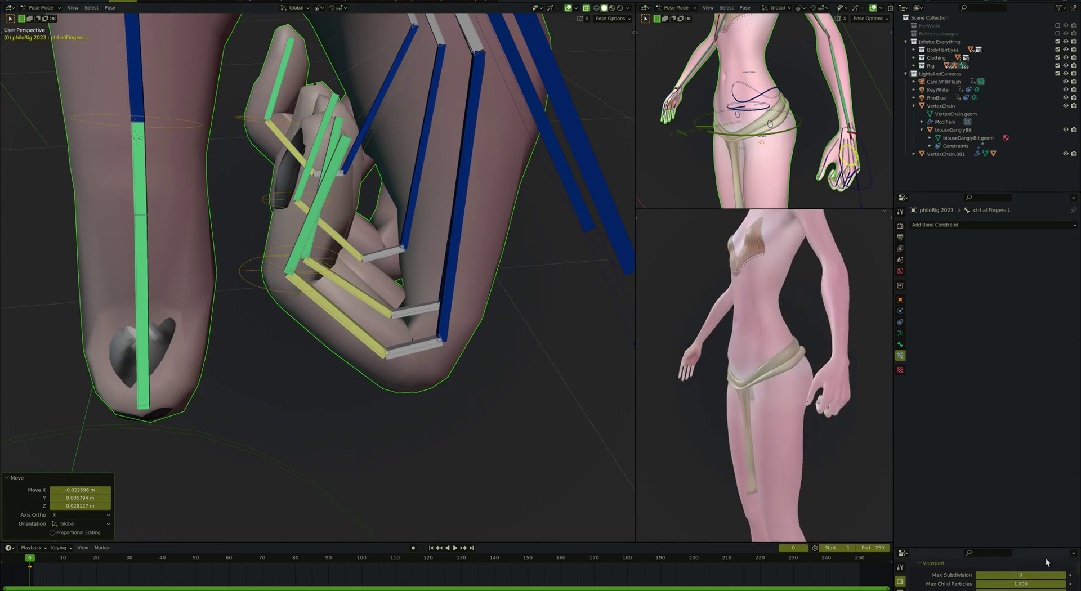
pyautogui.click(1063, 574)
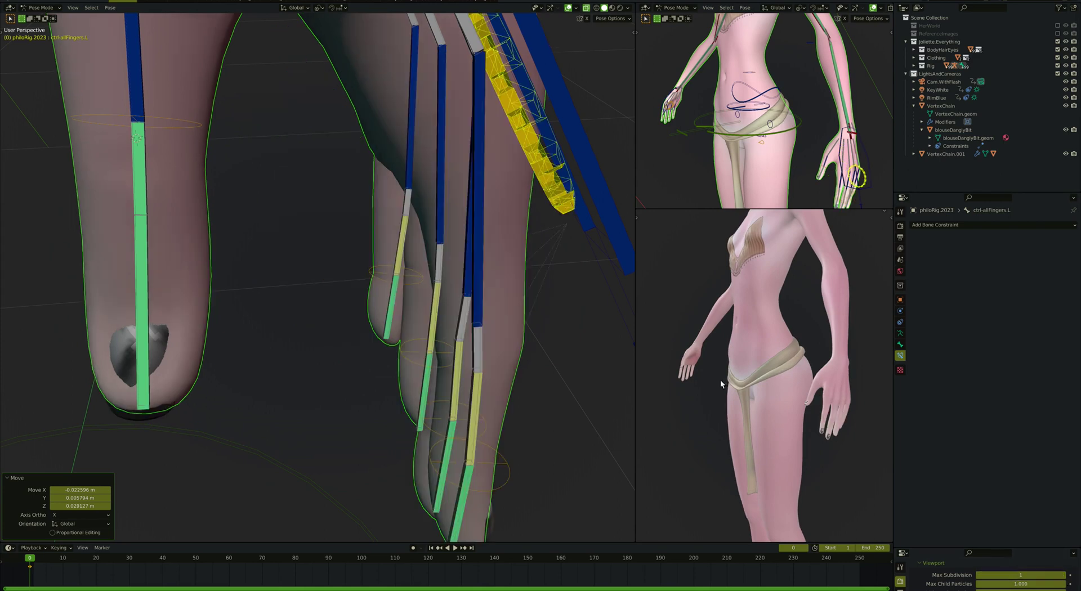
# Step: Curl the left fingers by moving ctrl-allFingers.L about -0.0268 m along local Y, then about -0.0078, 0.0031, 0.0076 m in X, Y, Z
pyautogui.scroll(-7, 521, 171)
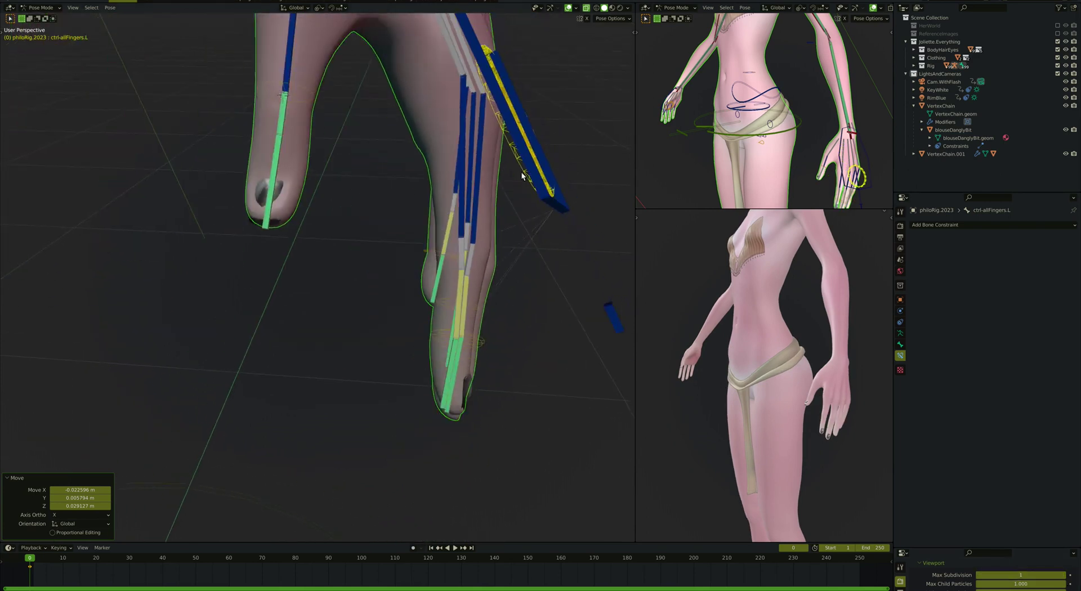
pyautogui.press('g')
pyautogui.press('z')
pyautogui.press('z')
pyautogui.rightClick(516, 164)
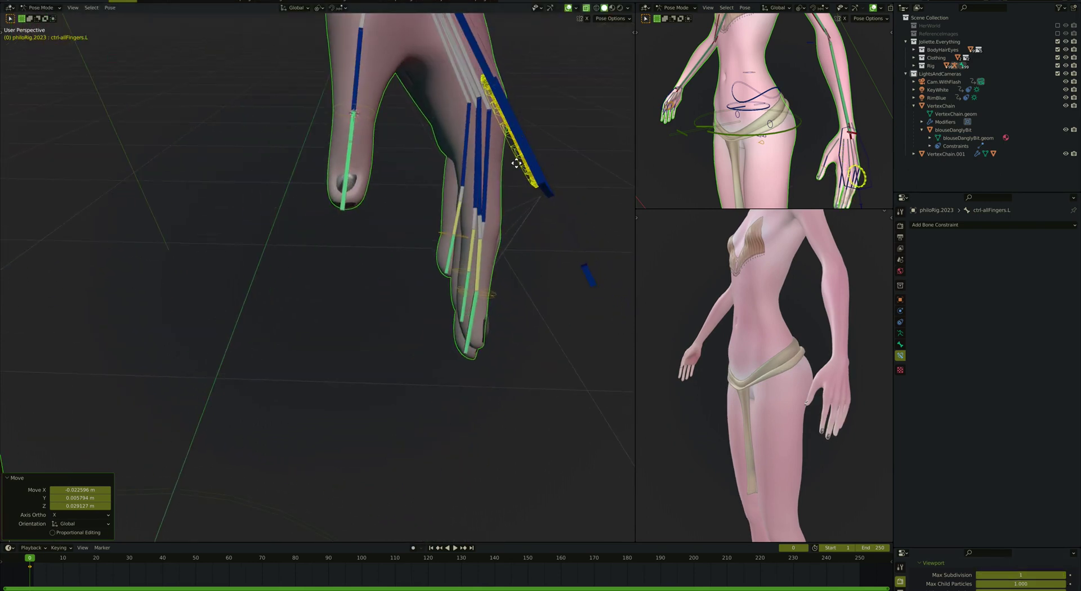
pyautogui.press('y')
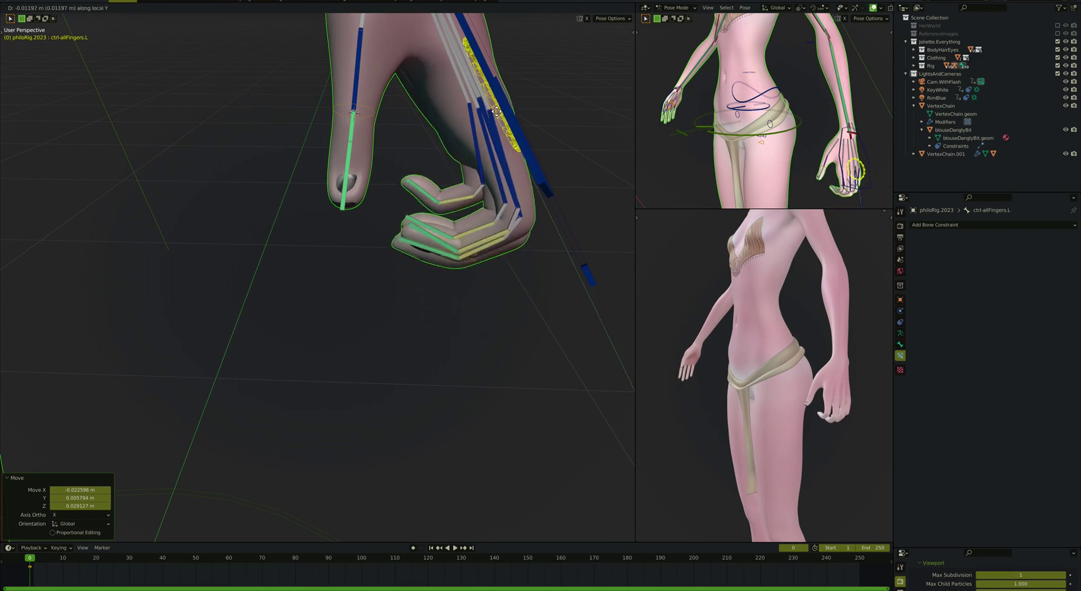
pyautogui.click(495, 95)
pyautogui.press('g')
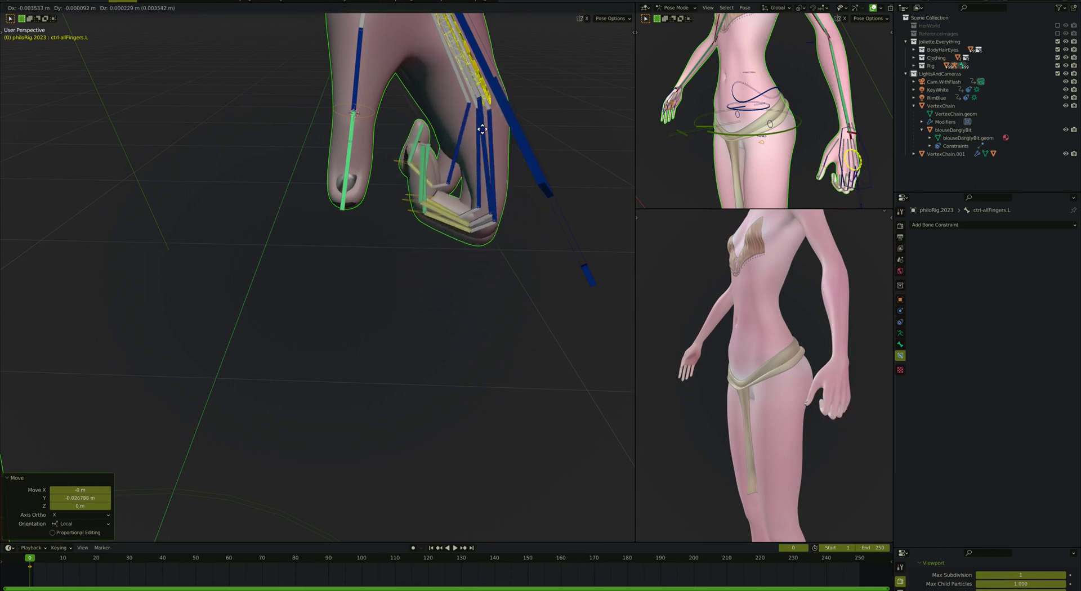
pyautogui.scroll(8, 454, 201)
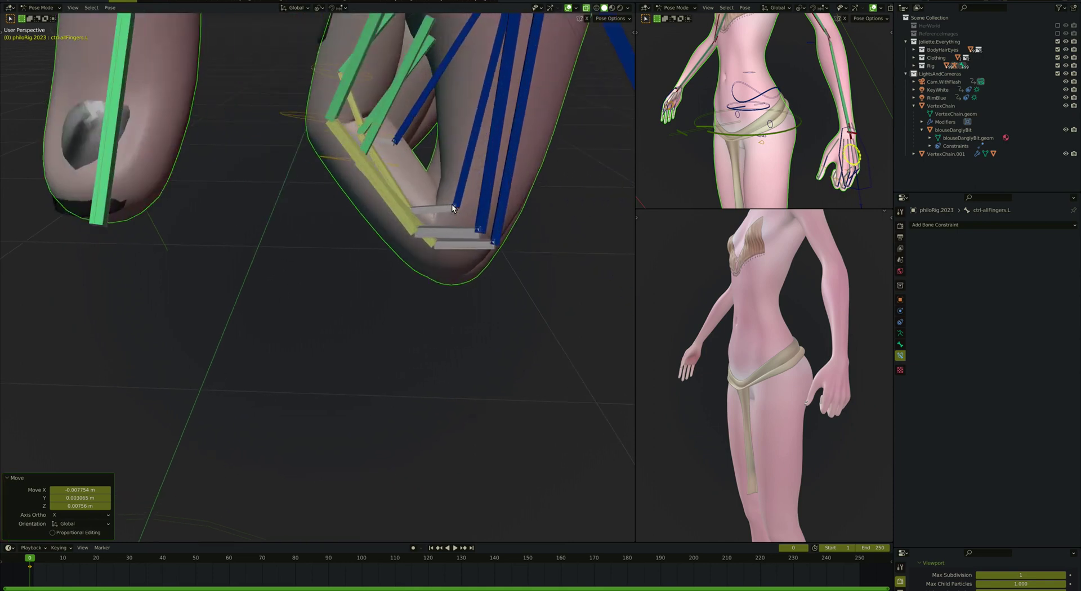
pyautogui.moveTo(459, 346); pyautogui.dragTo(314, 285, button='middle')
# Step: Leave the rig's Pose Mode, select the body mesh and enter its Edit Mode
pyautogui.hotkey('ctrl', 'Tab')
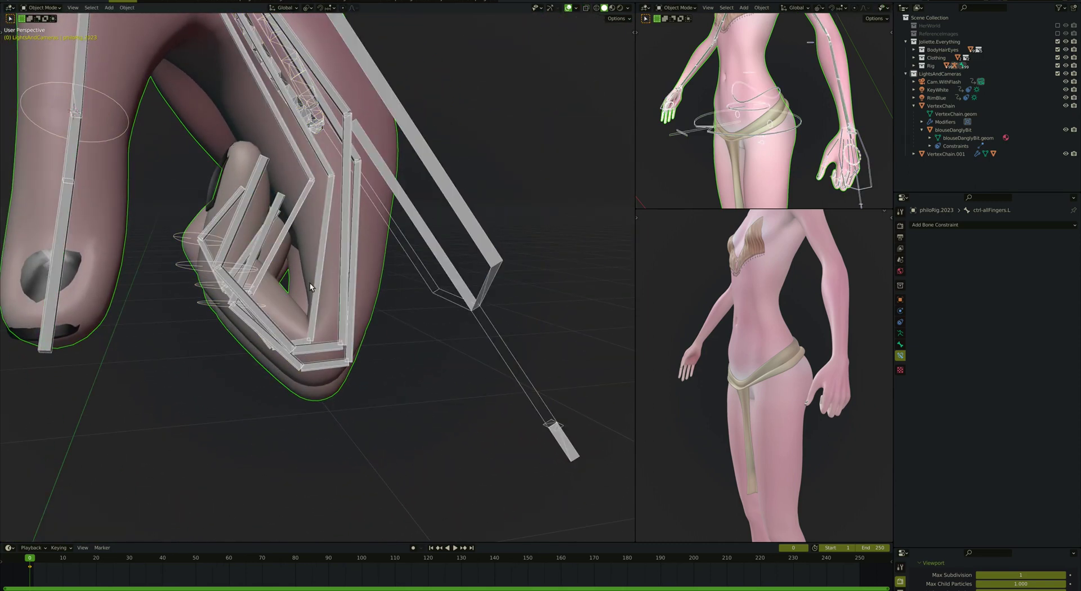
pyautogui.click(284, 306)
pyautogui.press('Tab')
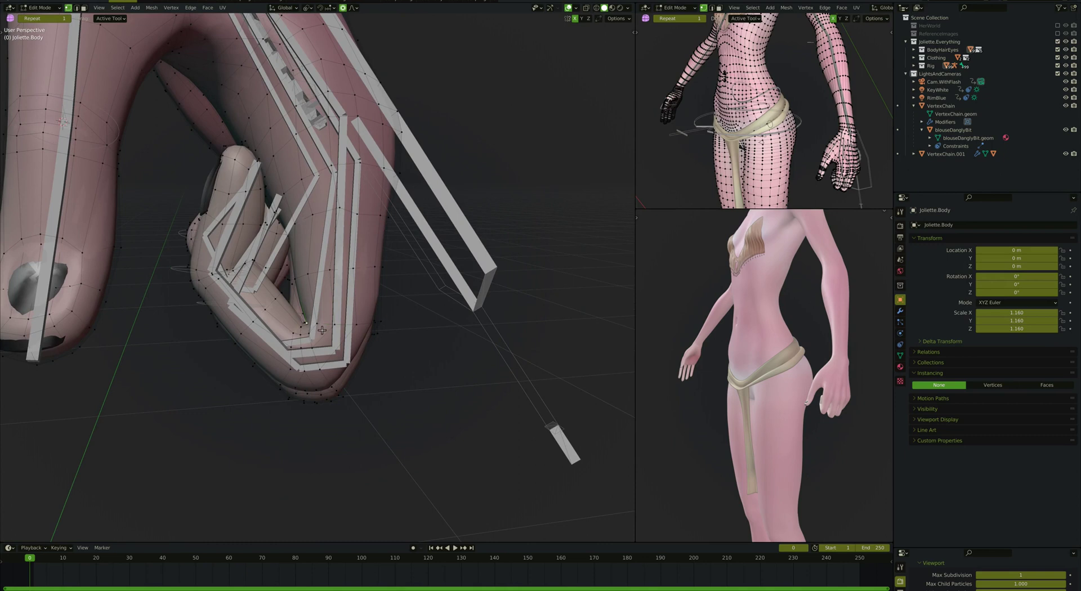
# Step: Try to move a vertex at the curled fingers' inner crease about 0.0015 m with a proportional size of about 0.013
pyautogui.press('g')
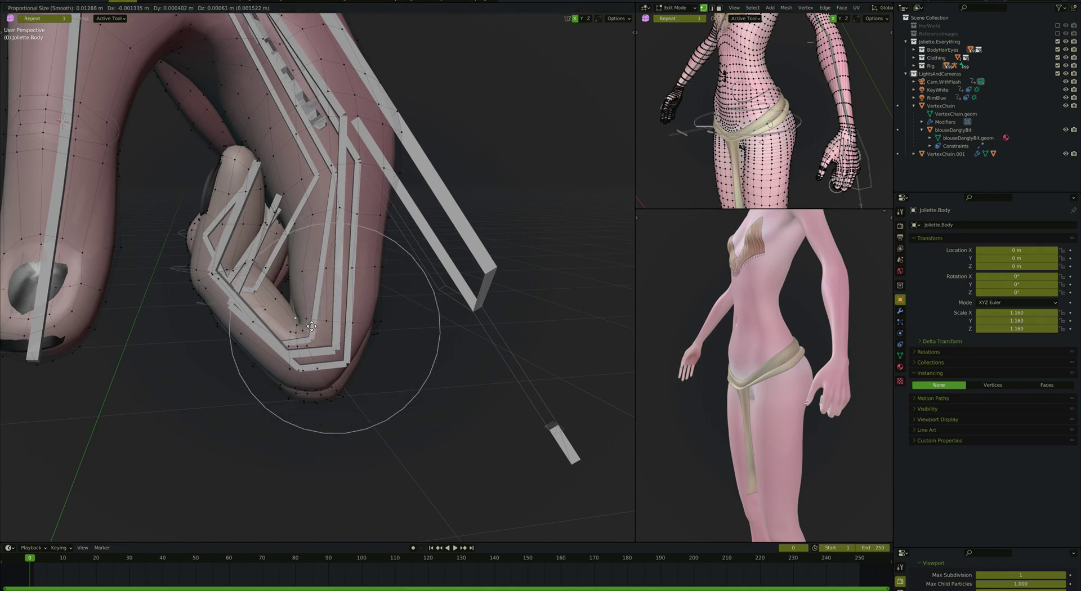
pyautogui.click(311, 325)
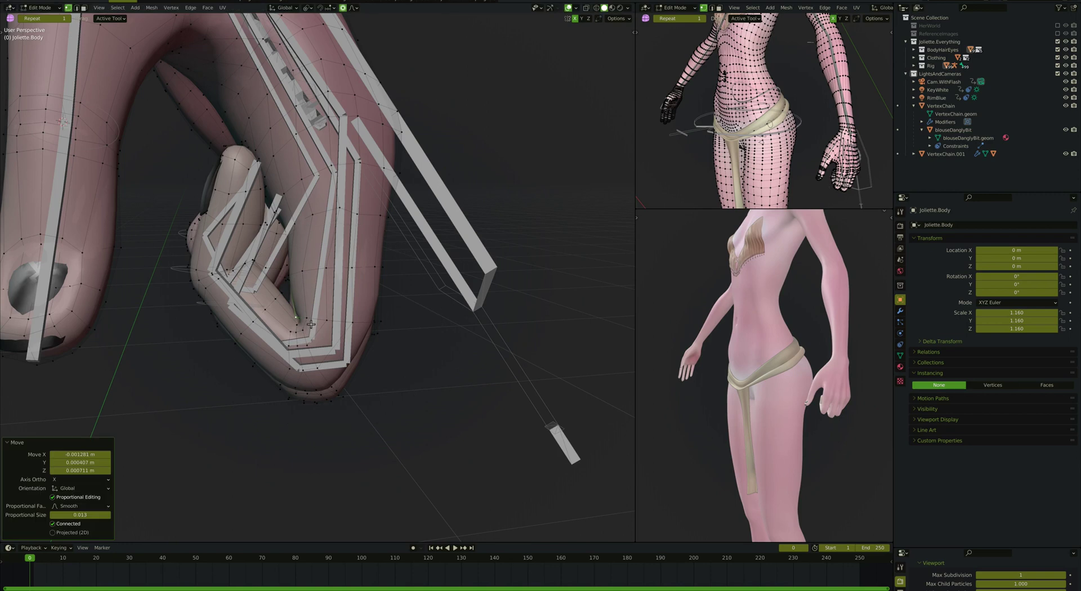
pyautogui.hotkey('ctrl', 'z')
# Step: With the fingers straight, offset a palm-side finger vertex about 0.00145 m using Shrink/Fatten with proportional size 0.013
pyautogui.moveTo(329, 331)
pyautogui.mouseDown(button='middle')
pyautogui.moveTo(388, 340)
pyautogui.moveTo(405, 360)
pyautogui.moveTo(432, 291)
pyautogui.mouseUp(button='middle')
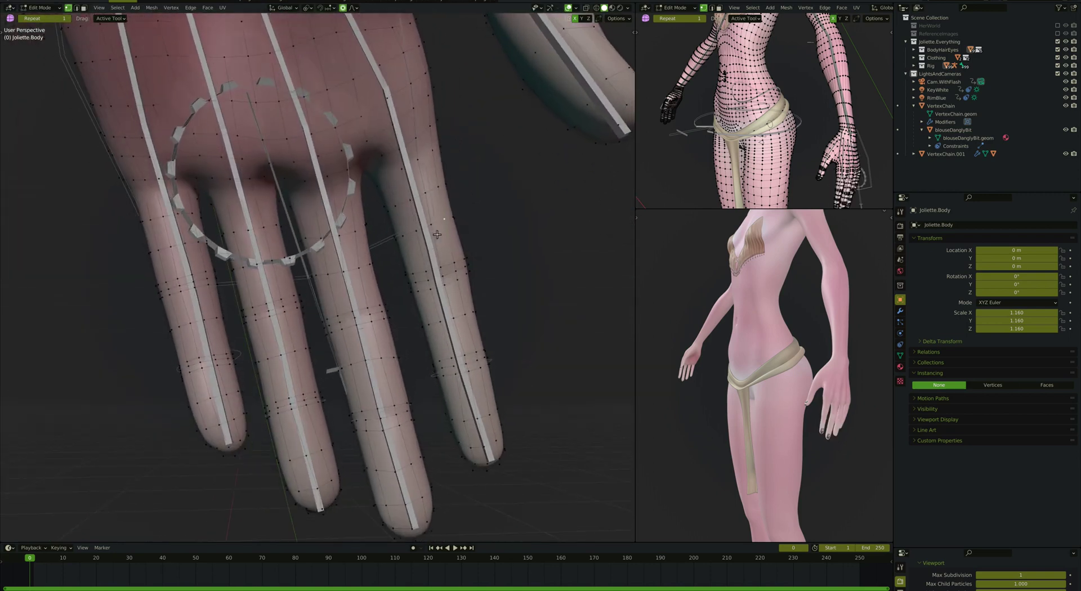
pyautogui.moveTo(436, 234); pyautogui.dragTo(436, 234, button='middle')
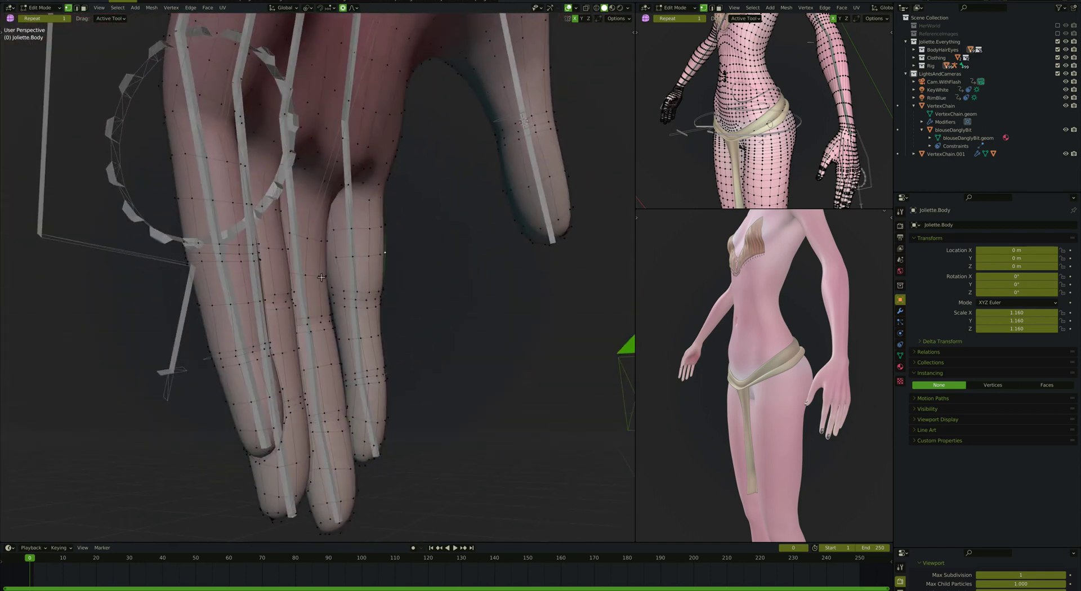
pyautogui.moveTo(321, 277); pyautogui.dragTo(350, 277, button='middle')
pyautogui.click(345, 275)
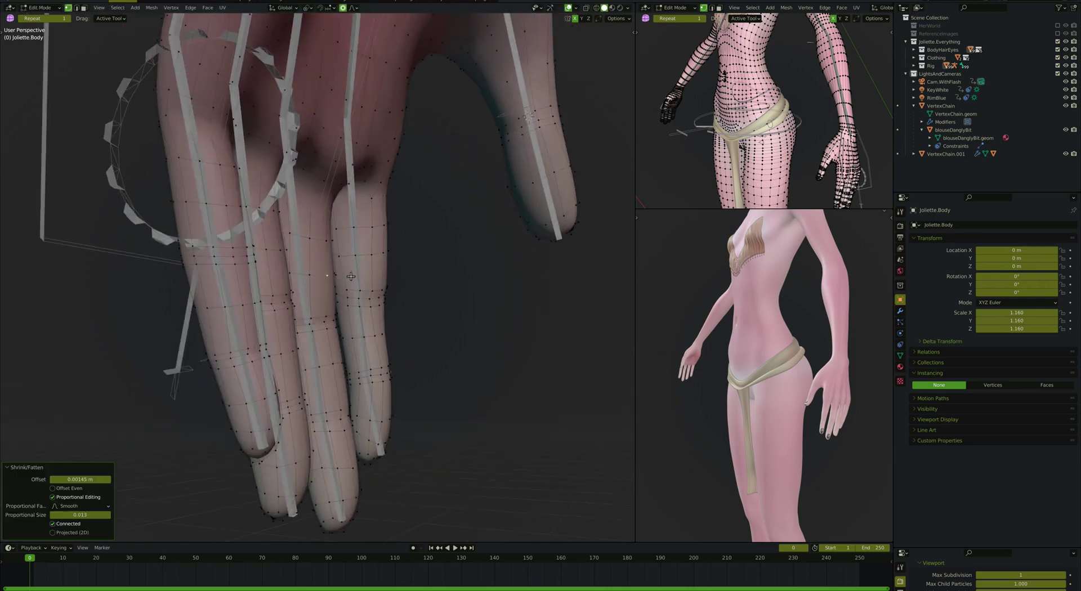
# Step: Offset a palm-side vertex on the neighbouring finger about 0.00076 m using Shrink/Fatten with proportional size 0.013
pyautogui.hotkey('ctrl', 'z')
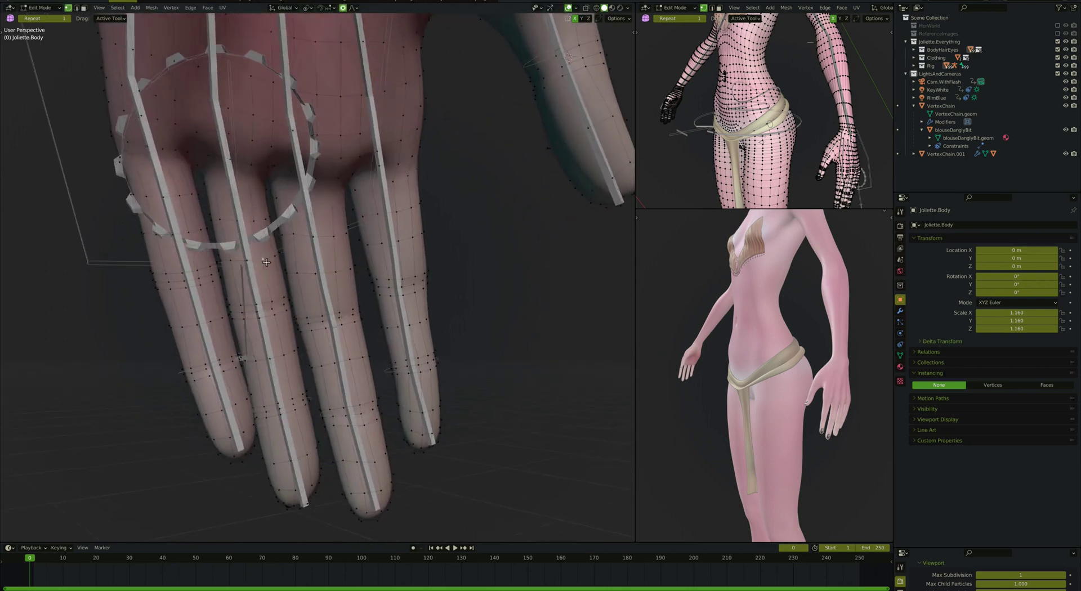
pyautogui.hotkey('ctrl', 'shift', 'z')
pyautogui.click(265, 258)
pyautogui.moveTo(265, 258); pyautogui.dragTo(266, 259, button='middle')
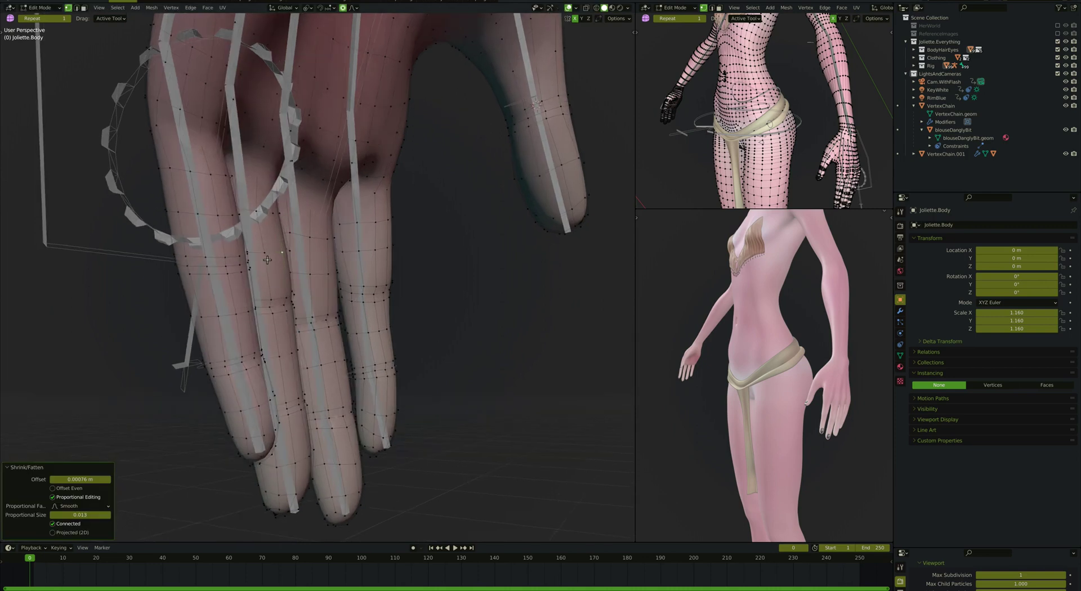
# Step: Reshape the outer finger's palm side with Shrink/Fatten, then move a finger vertex about 0.0005 m with proportional size 0.007
pyautogui.click(221, 218)
pyautogui.moveTo(220, 218); pyautogui.dragTo(220, 218, button='middle')
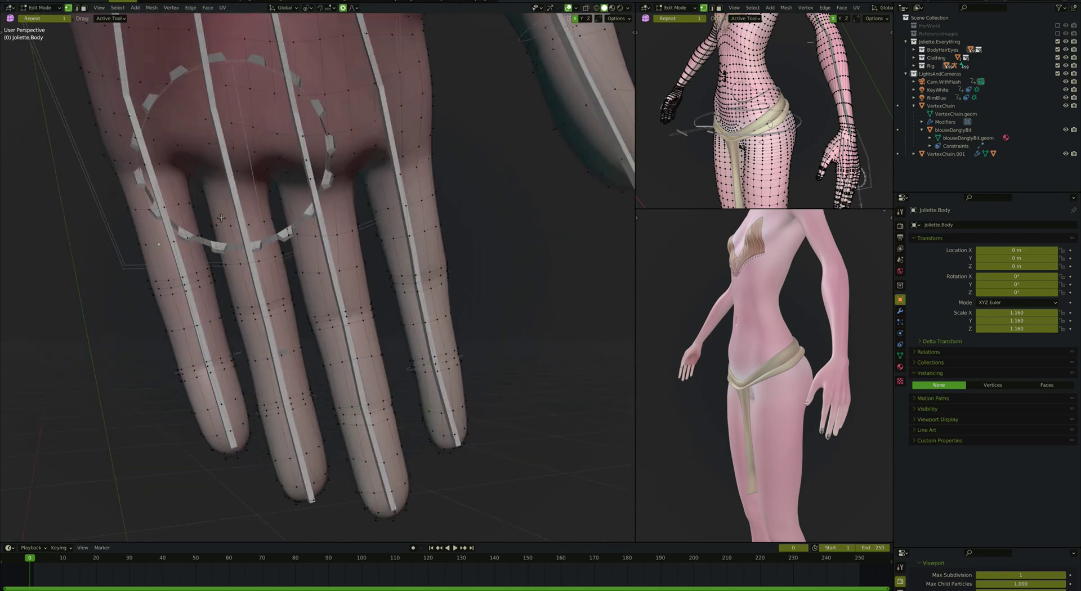
pyautogui.moveTo(176, 247); pyautogui.dragTo(185, 242, button='middle')
pyautogui.hotkey('alt', 's')
pyautogui.click(184, 238)
pyautogui.click(188, 241)
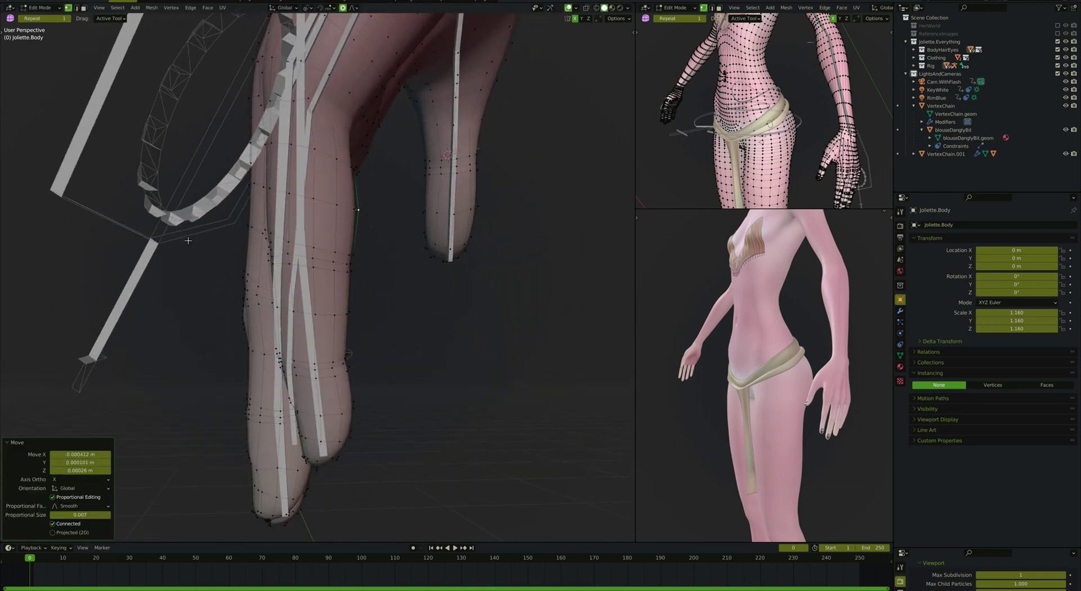
pyautogui.moveTo(297, 249); pyautogui.dragTo(547, 282, button='middle')
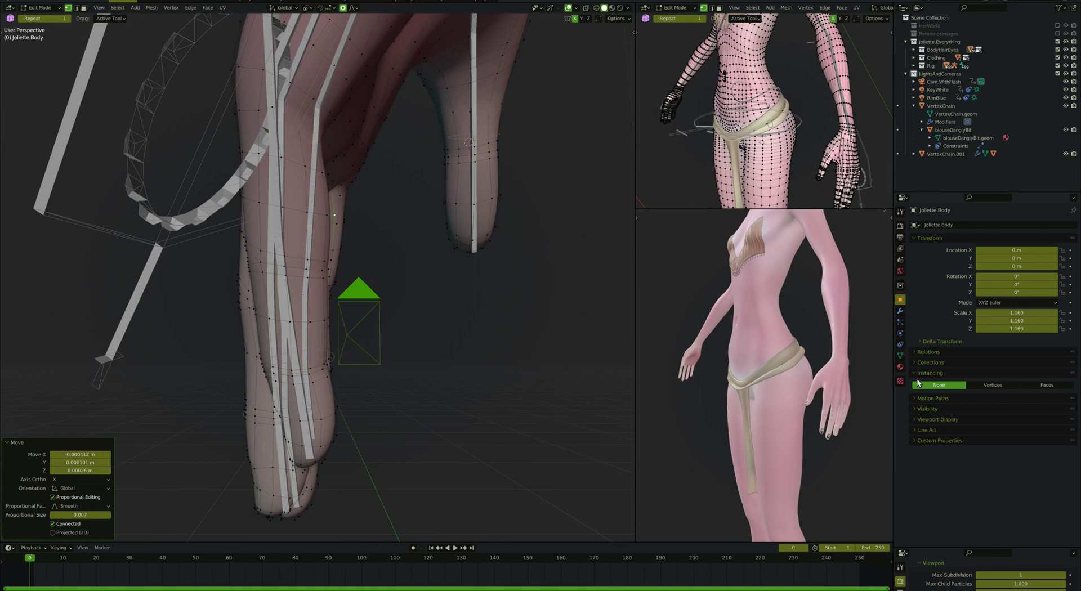
# Step: Set the viewport Max Subdivision to 0 and return the rig to Pose Mode
pyautogui.click(979, 576)
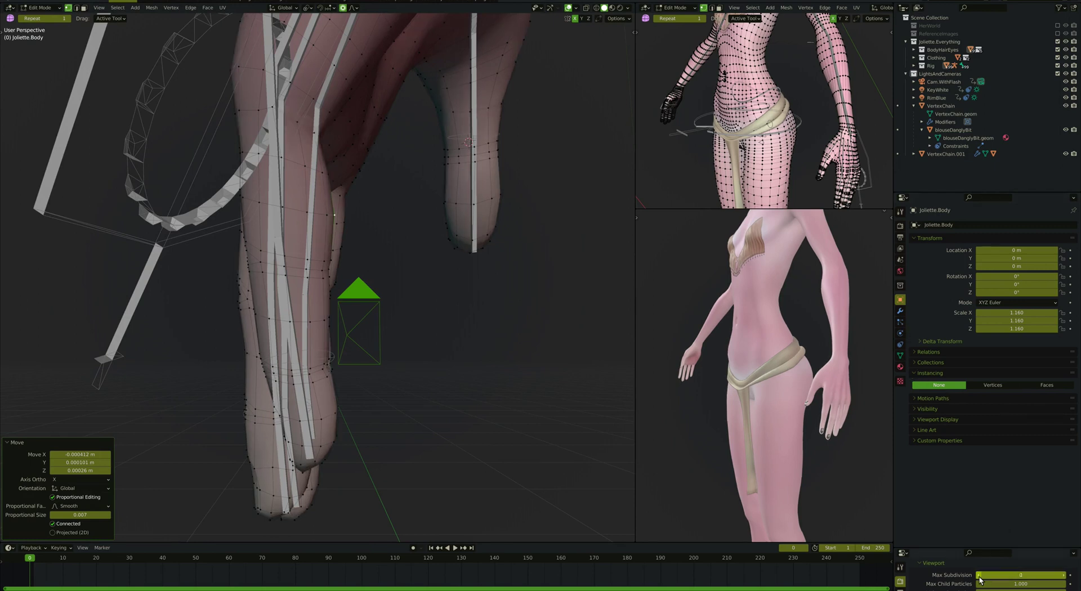
pyautogui.moveTo(416, 269); pyautogui.dragTo(624, 296, button='middle')
pyautogui.scroll(-3, 415, 269)
pyautogui.moveTo(415, 269); pyautogui.dragTo(404, 260, button='middle')
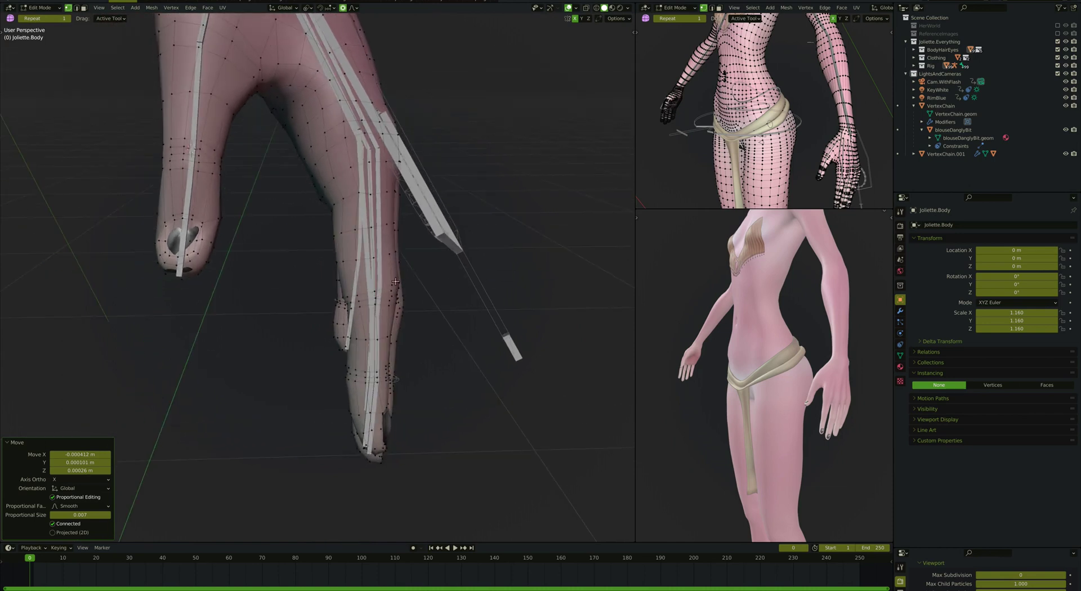
pyautogui.press('Tab')
pyautogui.click(427, 215)
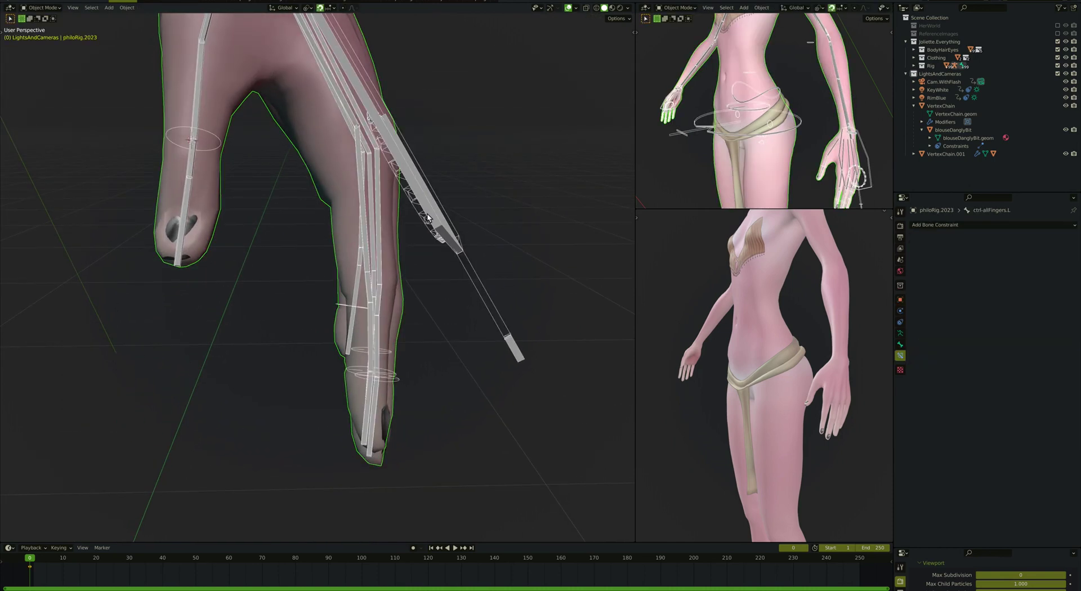
pyautogui.hotkey('ctrl', 'Tab')
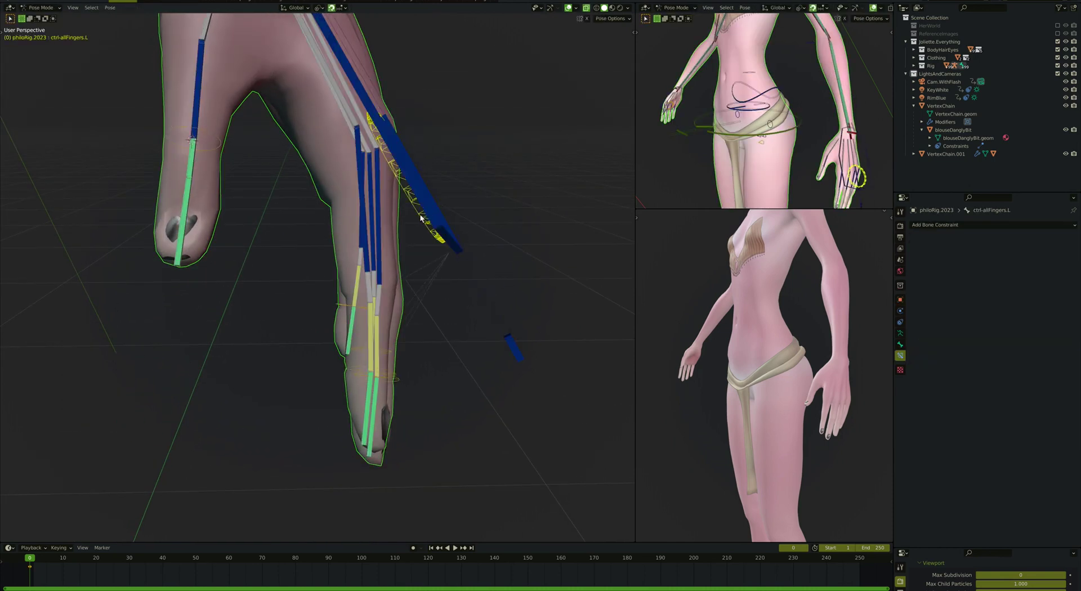
# Step: Curl the left fingers by moving ctrl-allFingers.L about -0.0227, 0.0096, 0.0303 m in X, Y, Z, then about 0.0021, 0.0015, 0.0066 m
pyautogui.click(419, 212)
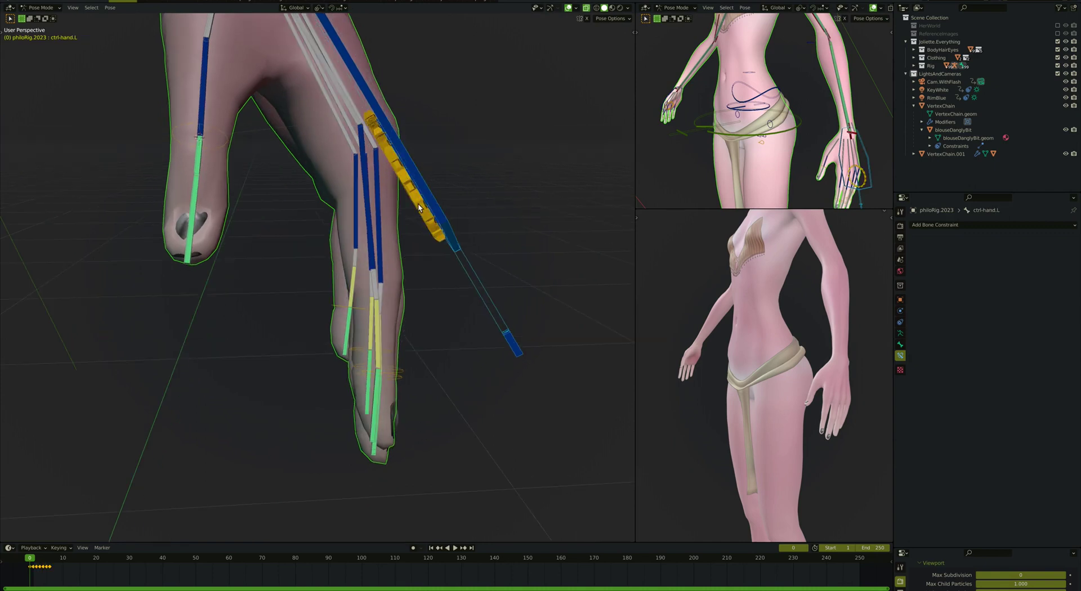
pyautogui.click(419, 207)
pyautogui.press('g')
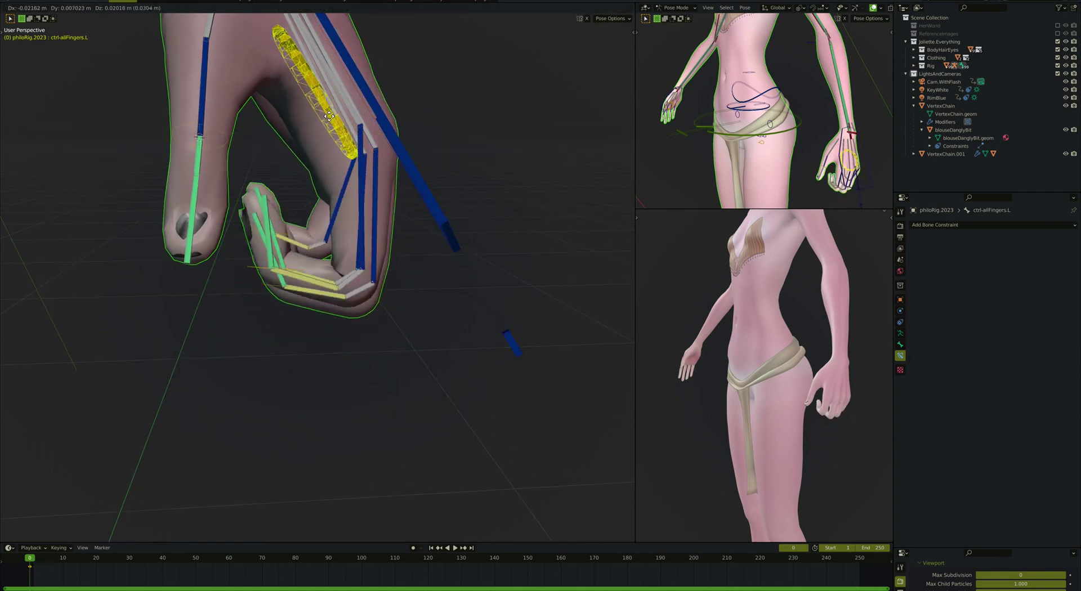
pyautogui.click(329, 121)
pyautogui.scroll(3, 330, 218)
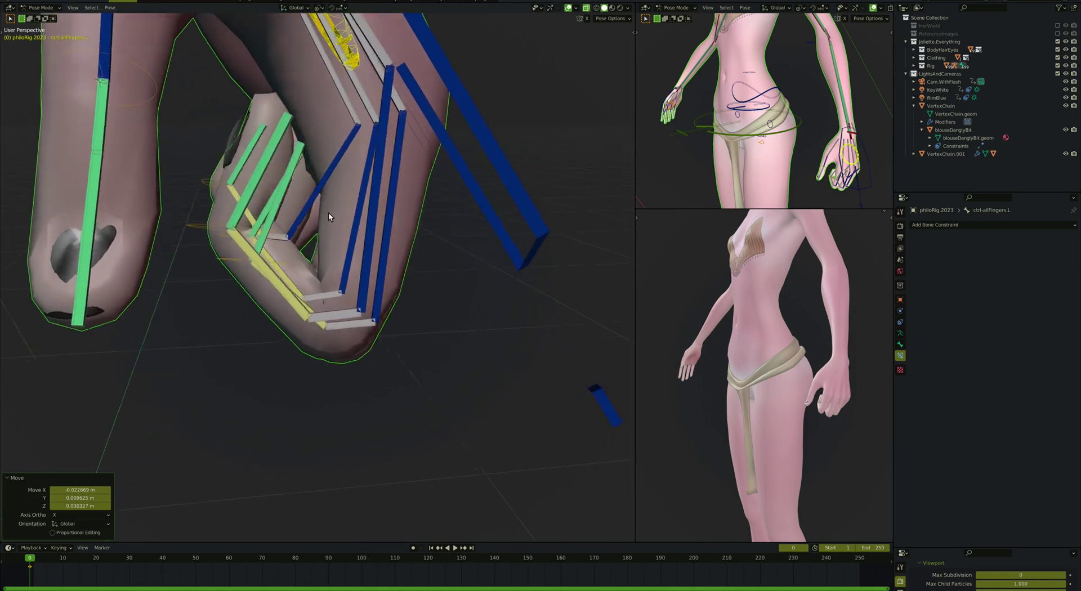
pyautogui.press('g')
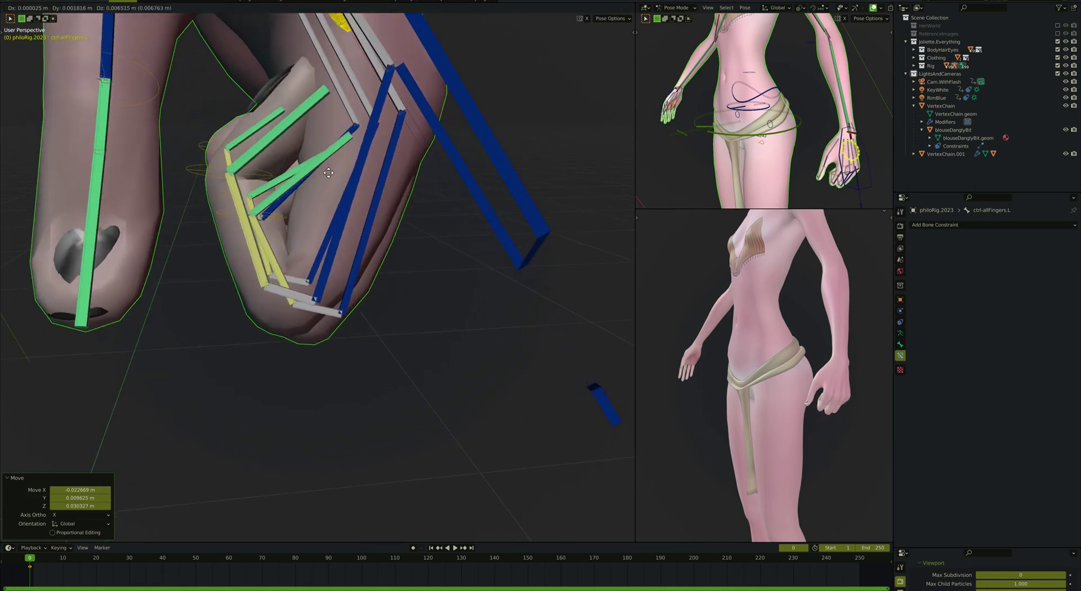
pyautogui.click(334, 173)
pyautogui.moveTo(333, 173); pyautogui.dragTo(332, 156, button='middle')
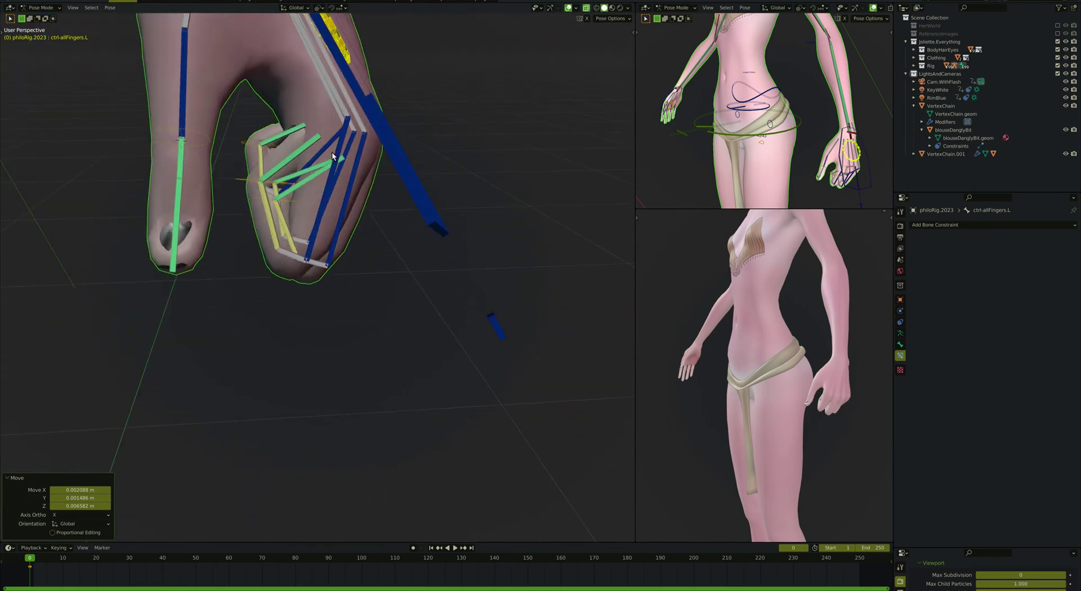
# Step: Frame the left hand in the preview, nudge ctrl-allFingers.L to refine the curl, and switch the preview to Material Preview shading
pyautogui.scroll(3, 828, 402)
pyautogui.moveTo(828, 402); pyautogui.dragTo(828, 402, button='middle')
pyautogui.scroll(3, 754, 383)
pyautogui.moveTo(754, 383); pyautogui.dragTo(748, 388, button='middle')
pyautogui.scroll(-3, 755, 387)
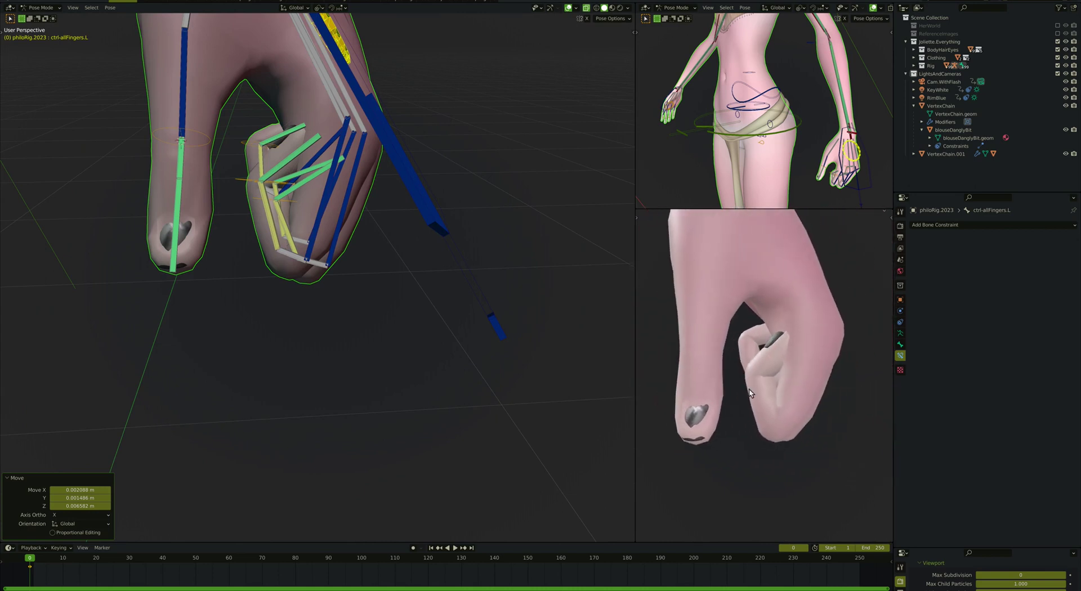
pyautogui.press('g')
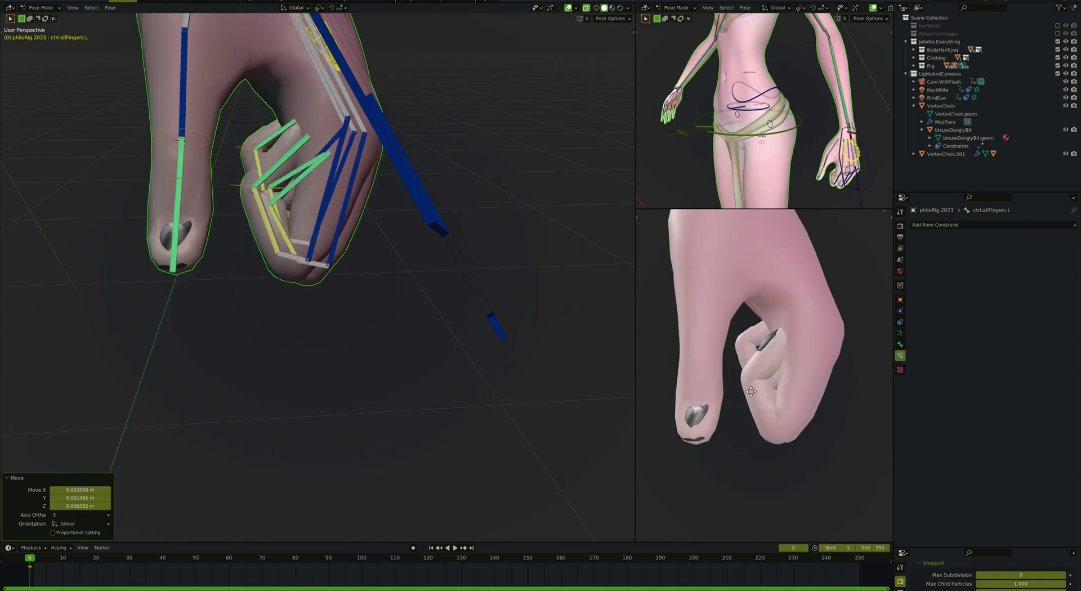
pyautogui.click(751, 391)
pyautogui.moveTo(751, 390); pyautogui.dragTo(751, 394, button='middle')
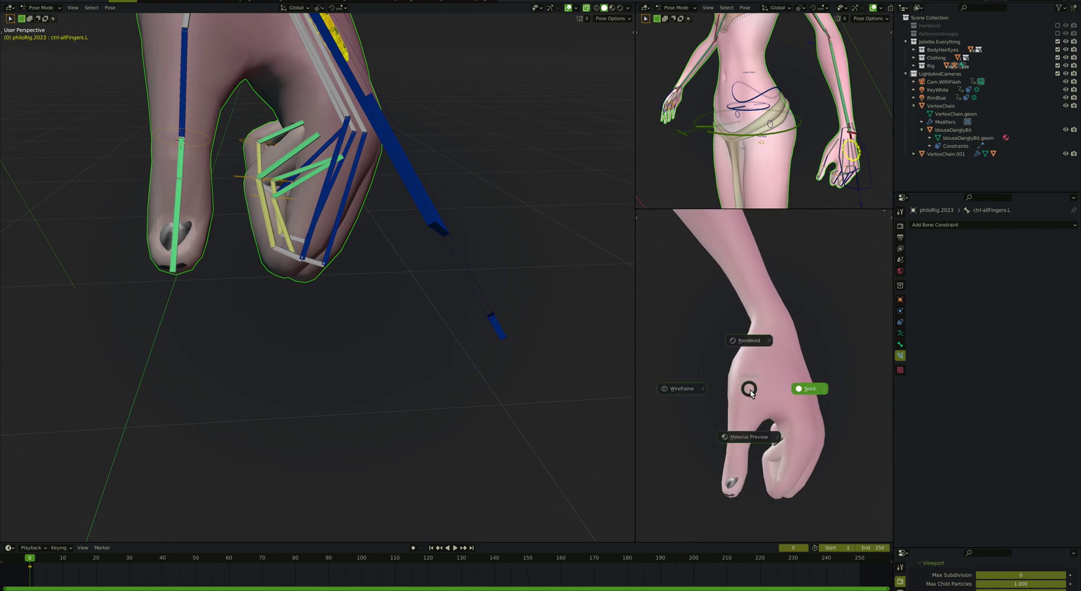
pyautogui.click(772, 435)
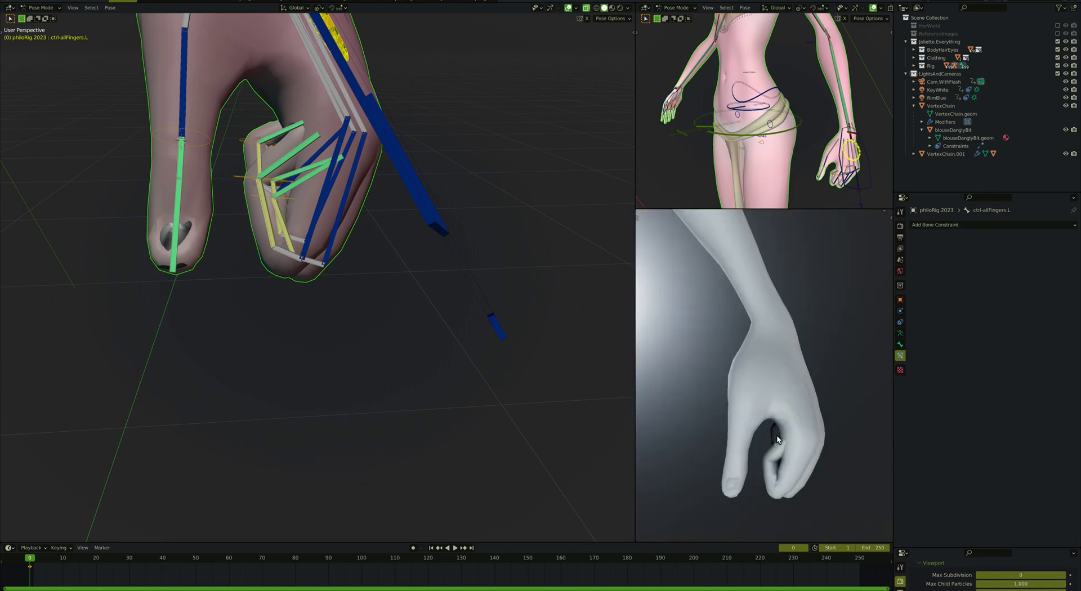